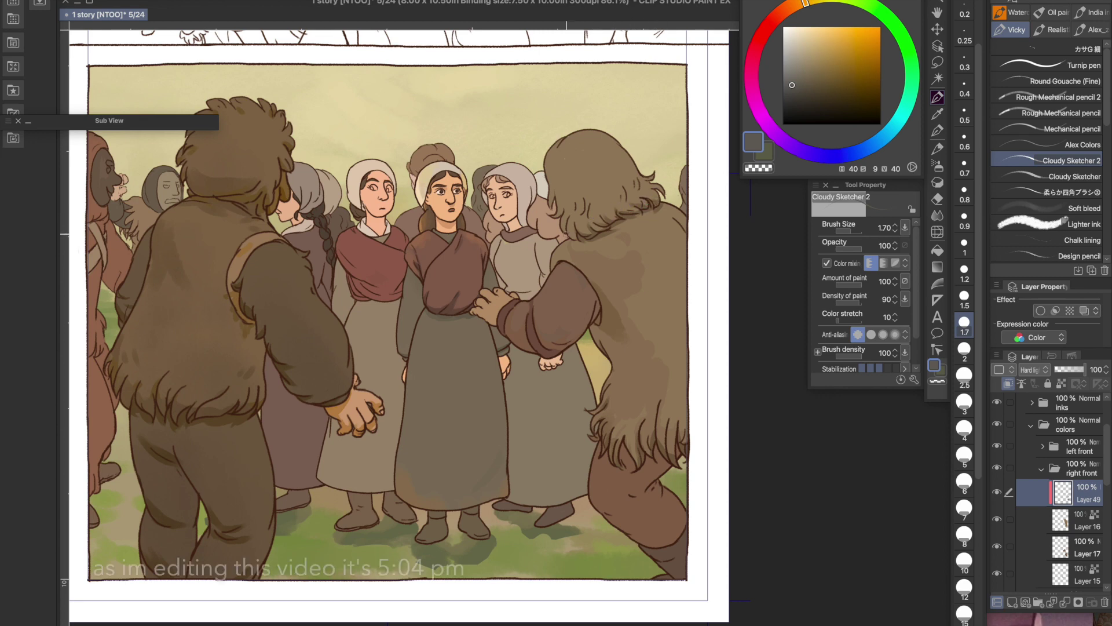
Step: Adjust the Cloudy Sketcher 2 brush size to 2.00 for shading the right front figure
{"action": "scroll", "coordinate": [641, 191], "scroll_direction": "up", "scroll_amount": 1}
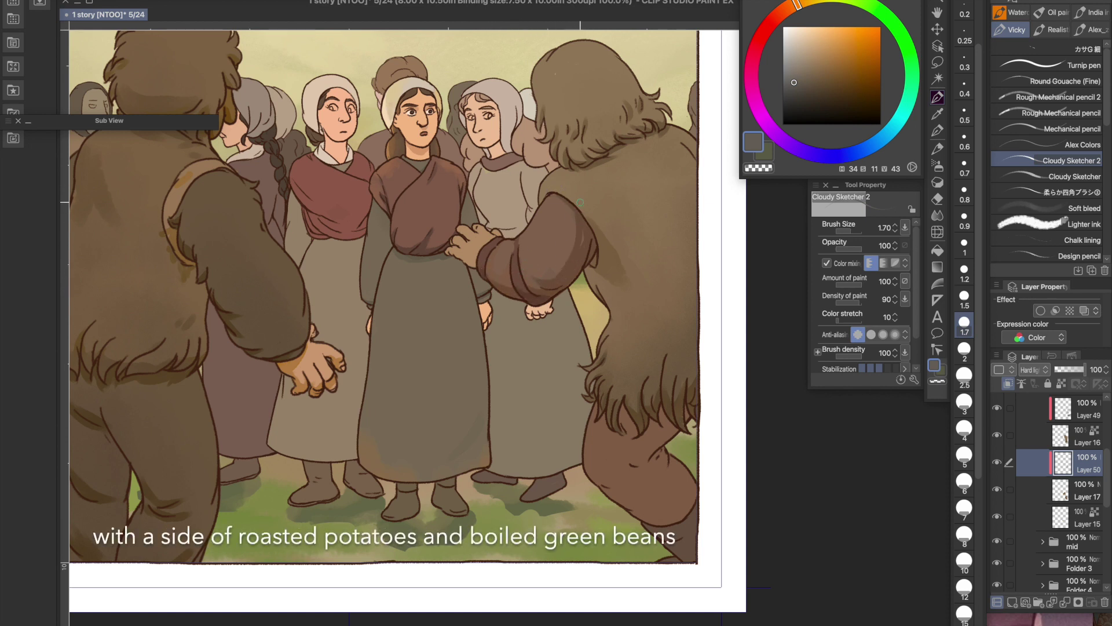
{"action": "key", "text": "bracketright"}
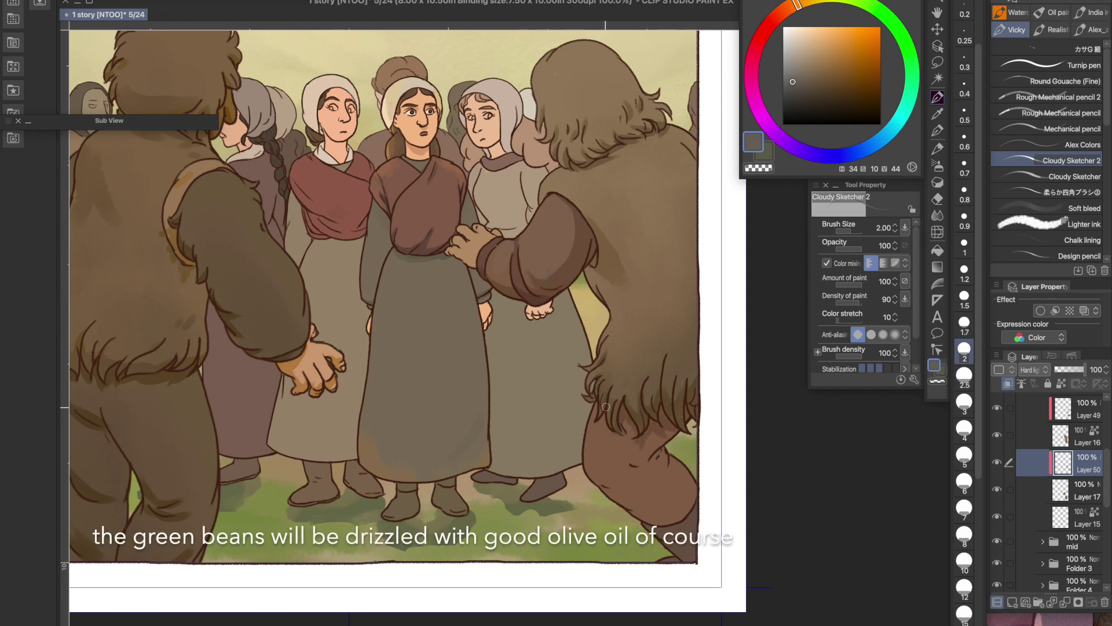
{"action": "key", "text": "bracketright"}
{"action": "key", "text": "bracketright"}
{"action": "key", "text": "bracketright"}
{"action": "key", "text": "bracketleft"}
{"action": "key", "text": "bracketleft"}
{"action": "key", "text": "bracketleft"}
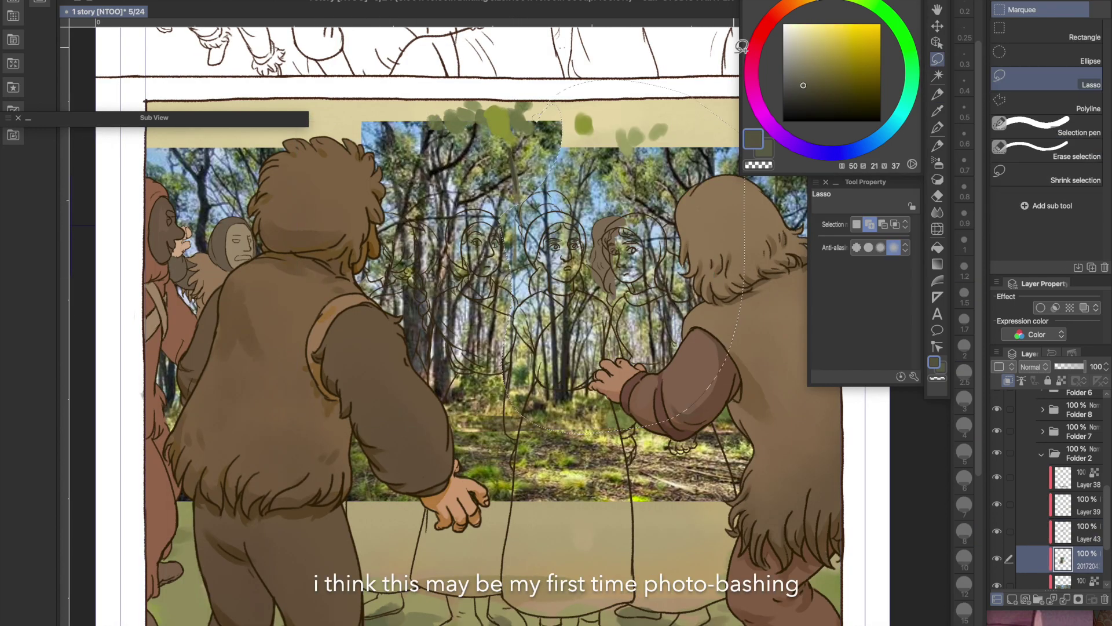
Step: Delete the lassoed area of the forest photo and paint muted green foliage clumps along the photo's upper edge
{"action": "key", "text": "Delete"}
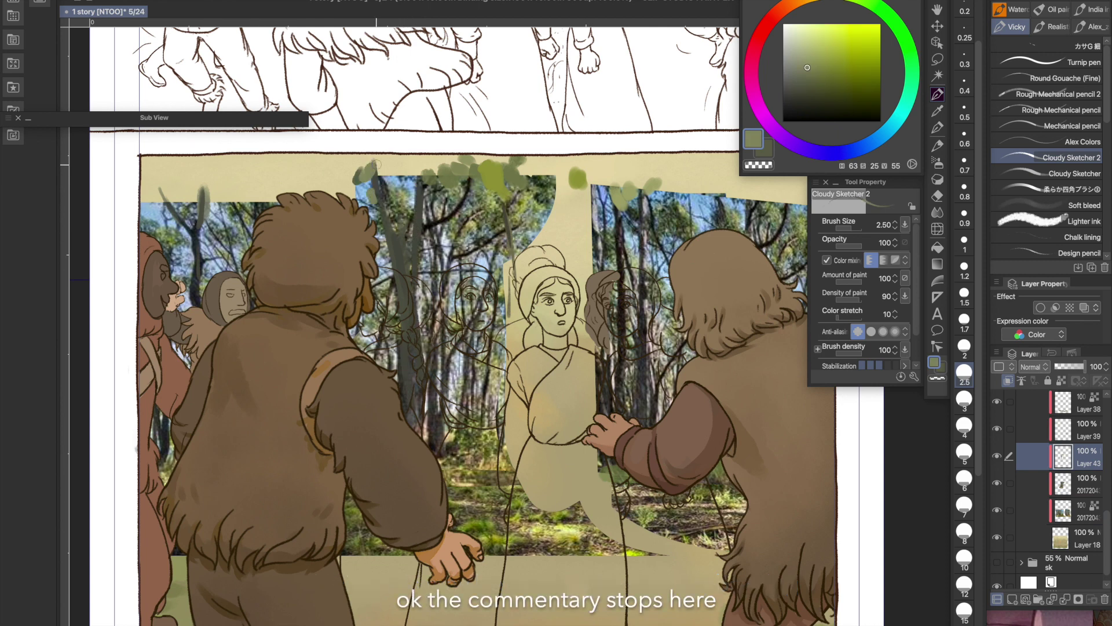
{"action": "mouse_move", "coordinate": [376, 165]}
{"action": "left_mouse_down"}
{"action": "mouse_move", "coordinate": [418, 179]}
{"action": "mouse_move", "coordinate": [408, 185]}
{"action": "left_mouse_up"}
{"action": "mouse_move", "coordinate": [214, 177]}
{"action": "left_mouse_down"}
{"action": "mouse_move", "coordinate": [237, 197]}
{"action": "mouse_move", "coordinate": [189, 177]}
{"action": "left_mouse_up"}
{"action": "left_click_drag", "start_coordinate": [571, 185], "coordinate": [614, 192]}
{"action": "left_click_drag", "start_coordinate": [562, 191], "coordinate": [591, 205]}
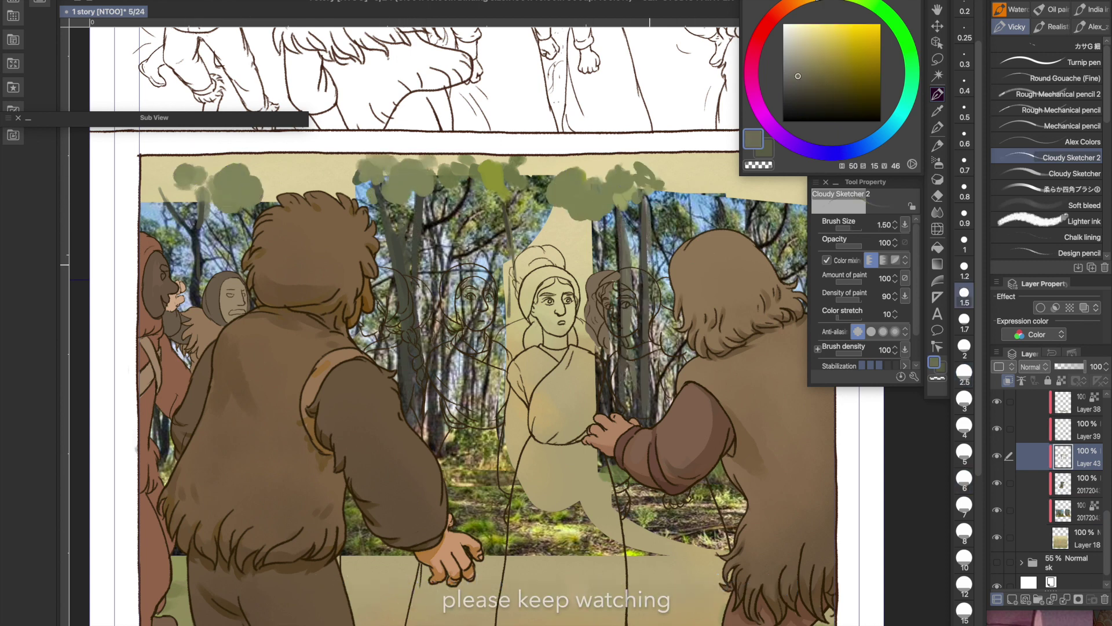
Step: Paint dark tree trunks and branches over the forest photo beside and behind the women with Cloudy Sketcher 2 at size 1.50
{"action": "left_click_drag", "start_coordinate": [650, 249], "coordinate": [653, 418]}
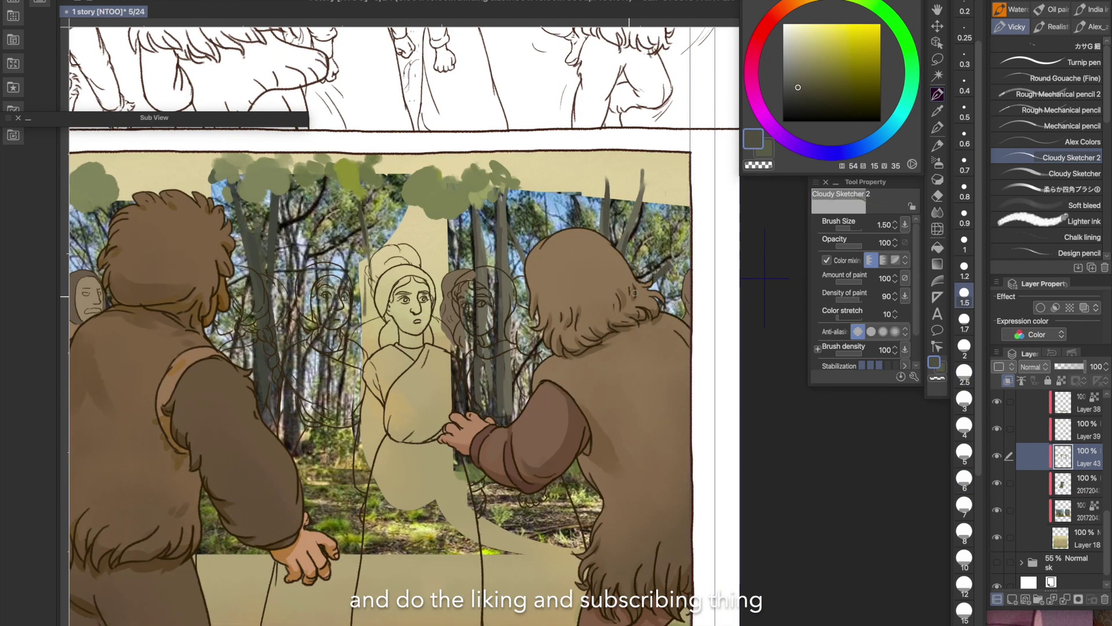
{"action": "left_click_drag", "start_coordinate": [687, 233], "coordinate": [646, 280]}
{"action": "left_click_drag", "start_coordinate": [640, 208], "coordinate": [629, 248]}
{"action": "left_click_drag", "start_coordinate": [443, 213], "coordinate": [452, 271]}
{"action": "mouse_move", "coordinate": [435, 193]}
{"action": "left_mouse_down"}
{"action": "mouse_move", "coordinate": [449, 277]}
{"action": "mouse_move", "coordinate": [440, 431]}
{"action": "left_mouse_up"}
Step: Move the photo's selected ground strip into place and soften the ground with Soft bleed and Gouache blender strokes at size 15
{"action": "key", "text": "ctrl+minus"}
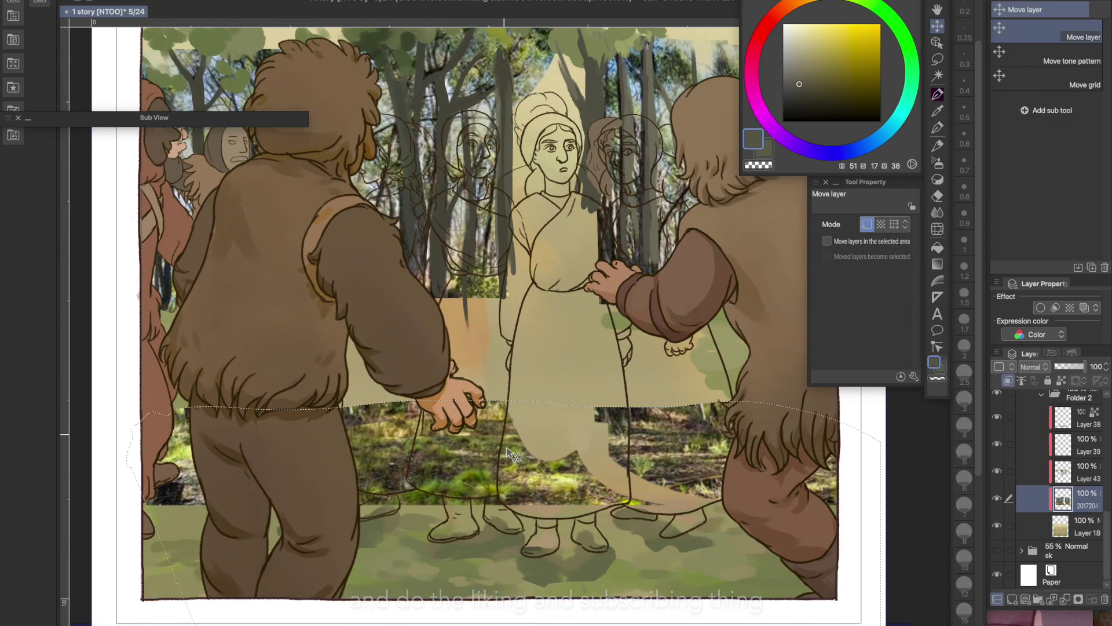
{"action": "left_click_drag", "start_coordinate": [487, 596], "coordinate": [536, 515]}
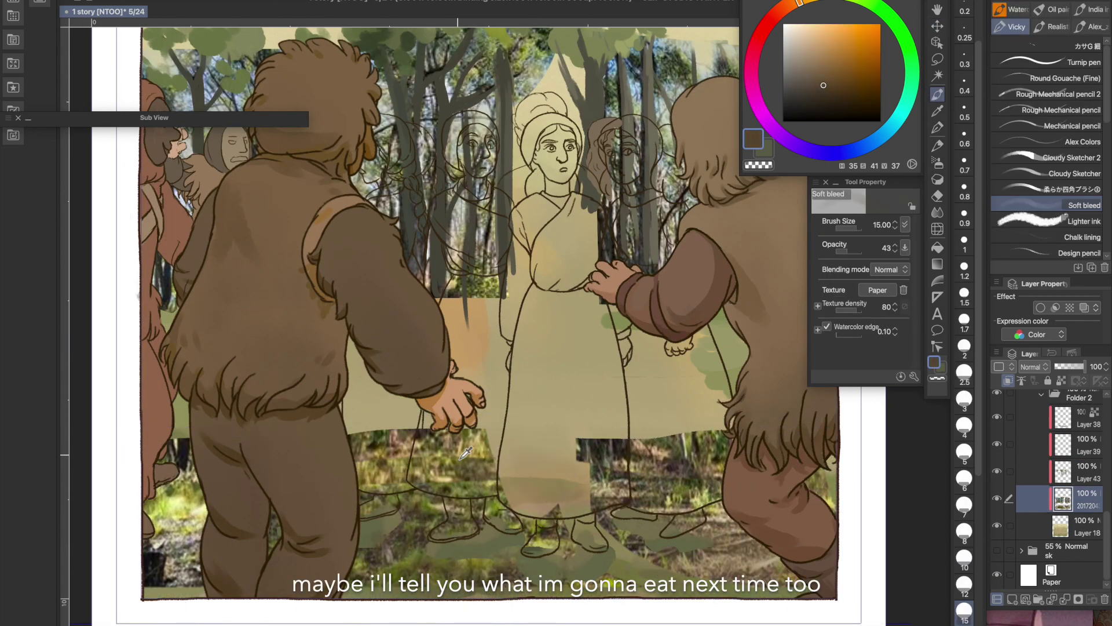
{"action": "left_click", "coordinate": [463, 493], "text": "alt"}
{"action": "left_click_drag", "start_coordinate": [464, 496], "coordinate": [335, 509]}
{"action": "left_click_drag", "start_coordinate": [335, 509], "coordinate": [406, 545]}
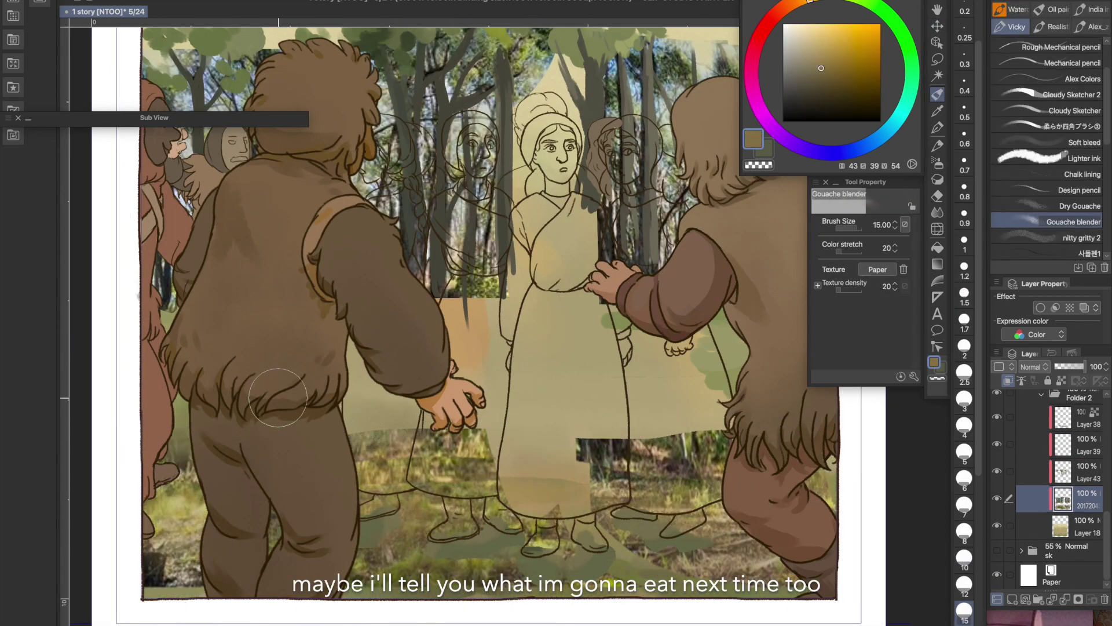
{"action": "left_click_drag", "start_coordinate": [417, 446], "coordinate": [724, 440]}
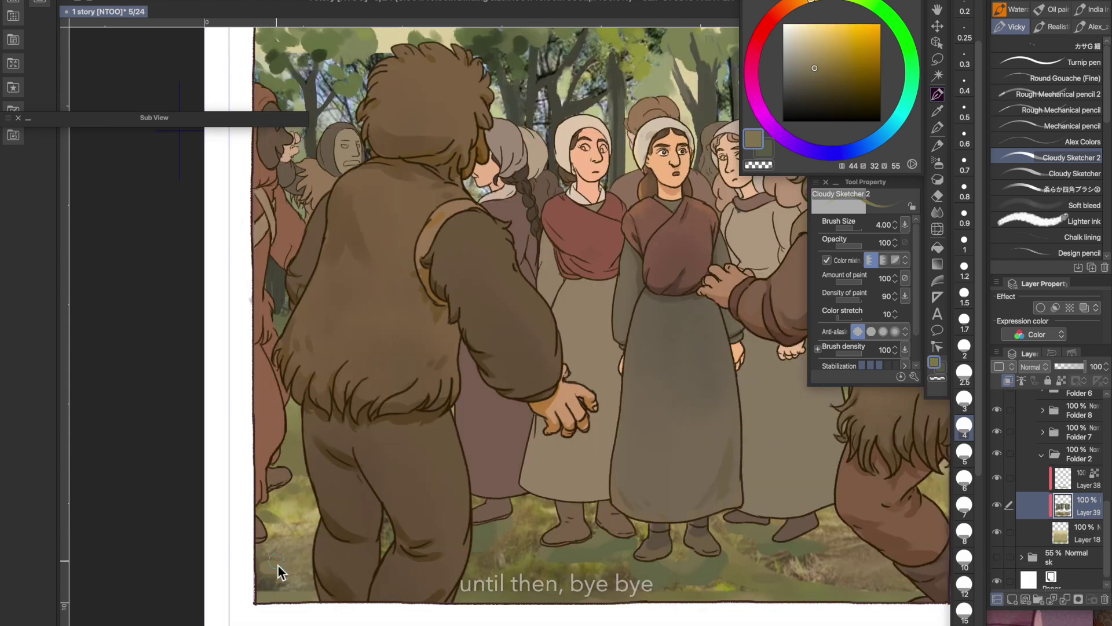
Step: Paint over the ground along the panel's lower edge with sampled earth and grass tones, using a larger Cloudy Sketcher 2 brush
{"action": "left_click", "coordinate": [278, 585], "text": "alt"}
{"action": "mouse_move", "coordinate": [278, 565]}
{"action": "left_mouse_down"}
{"action": "mouse_move", "coordinate": [282, 540]}
{"action": "mouse_move", "coordinate": [304, 528]}
{"action": "left_mouse_up"}
{"action": "left_click", "coordinate": [964, 559]}
{"action": "left_click", "coordinate": [489, 561], "text": "alt"}
{"action": "mouse_move", "coordinate": [672, 550]}
{"action": "left_mouse_down"}
{"action": "mouse_move", "coordinate": [600, 577]}
{"action": "mouse_move", "coordinate": [649, 585]}
{"action": "mouse_move", "coordinate": [809, 571]}
{"action": "left_mouse_up"}
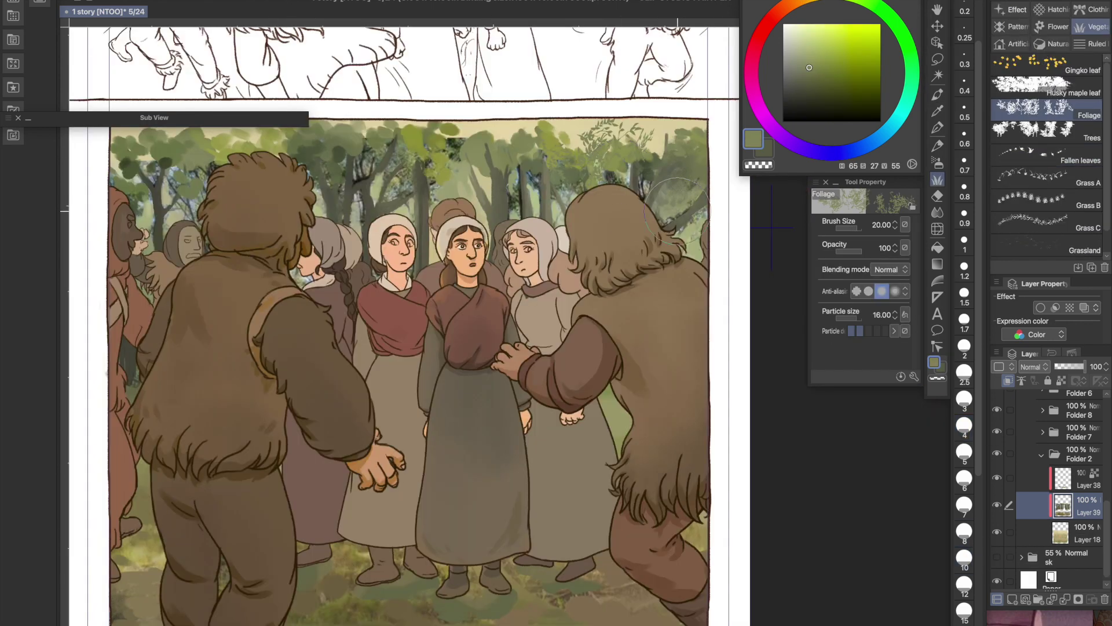
Step: Build up the tree canopy with the Foliage brush at size 20 and green Cloudy Sketcher strokes at size 2.50
{"action": "left_click_drag", "start_coordinate": [675, 200], "coordinate": [603, 139]}
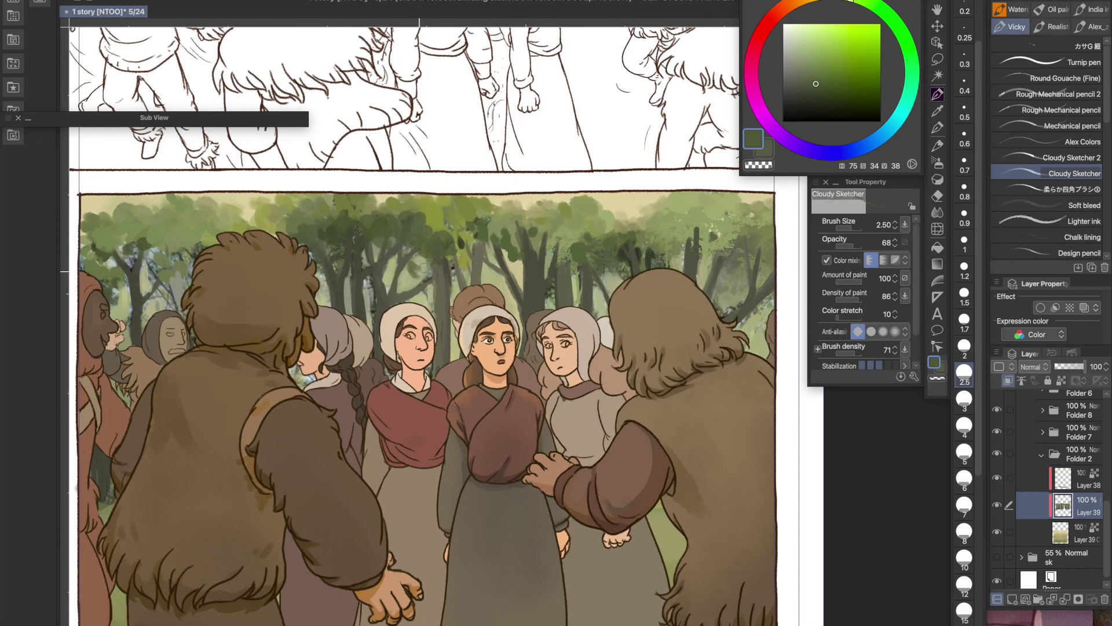
{"action": "left_click", "coordinate": [849, 3]}
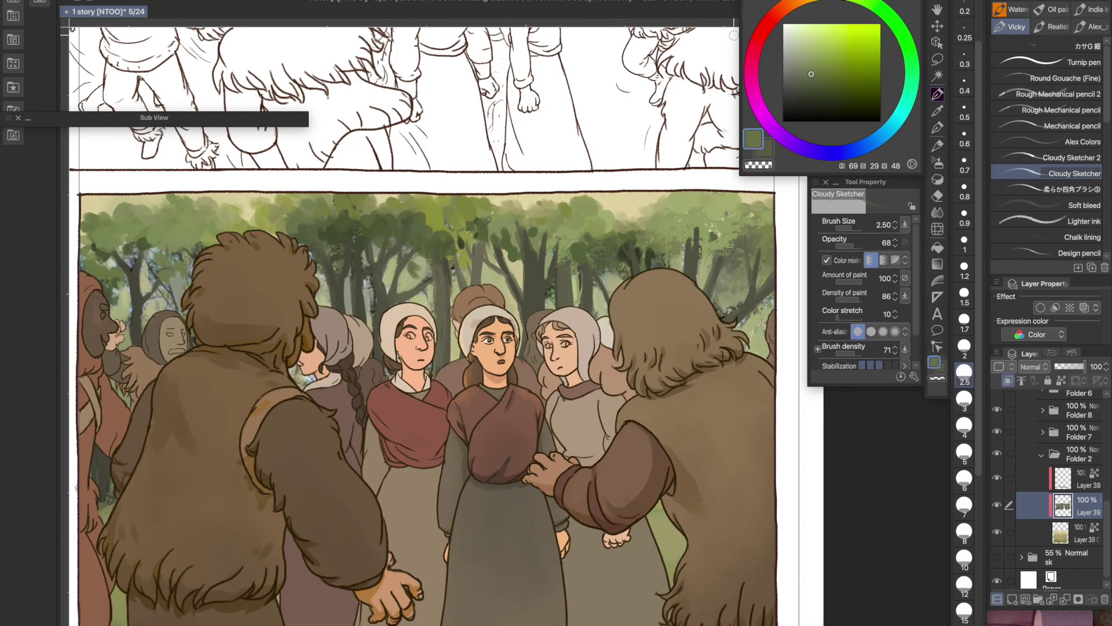
{"action": "left_click_drag", "start_coordinate": [466, 252], "coordinate": [463, 232]}
{"action": "left_click_drag", "start_coordinate": [499, 230], "coordinate": [517, 250]}
{"action": "left_click", "coordinate": [192, 255], "text": "alt"}
{"action": "mouse_move", "coordinate": [174, 252]}
{"action": "left_mouse_down"}
{"action": "mouse_move", "coordinate": [156, 240]}
{"action": "mouse_move", "coordinate": [91, 251]}
{"action": "left_mouse_up"}
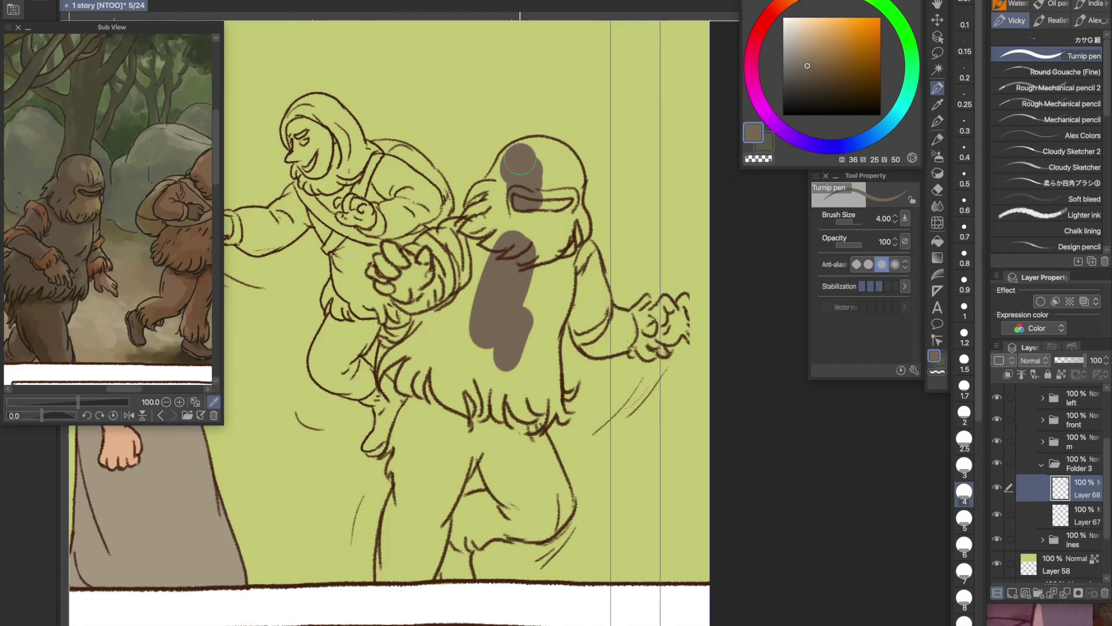
Step: Block in the masked, fur-clad figure's head, torso and arms with flat grey-brown in the upper panel
{"action": "mouse_move", "coordinate": [549, 241]}
{"action": "left_mouse_down"}
{"action": "mouse_move", "coordinate": [531, 157]}
{"action": "mouse_move", "coordinate": [511, 166]}
{"action": "mouse_move", "coordinate": [486, 220]}
{"action": "mouse_move", "coordinate": [500, 242]}
{"action": "mouse_move", "coordinate": [532, 204]}
{"action": "mouse_move", "coordinate": [564, 200]}
{"action": "mouse_move", "coordinate": [608, 327]}
{"action": "mouse_move", "coordinate": [680, 318]}
{"action": "mouse_move", "coordinate": [642, 342]}
{"action": "mouse_move", "coordinate": [592, 341]}
{"action": "mouse_move", "coordinate": [583, 274]}
{"action": "mouse_move", "coordinate": [530, 299]}
{"action": "mouse_move", "coordinate": [420, 257]}
{"action": "mouse_move", "coordinate": [448, 239]}
{"action": "mouse_move", "coordinate": [400, 277]}
{"action": "mouse_move", "coordinate": [436, 370]}
{"action": "mouse_move", "coordinate": [498, 373]}
{"action": "mouse_move", "coordinate": [558, 297]}
{"action": "mouse_move", "coordinate": [534, 401]}
{"action": "mouse_move", "coordinate": [488, 432]}
{"action": "left_mouse_up"}
{"action": "key", "text": "m"}
{"action": "key", "text": "alt+BackSpace"}
{"action": "key", "text": "super+d"}
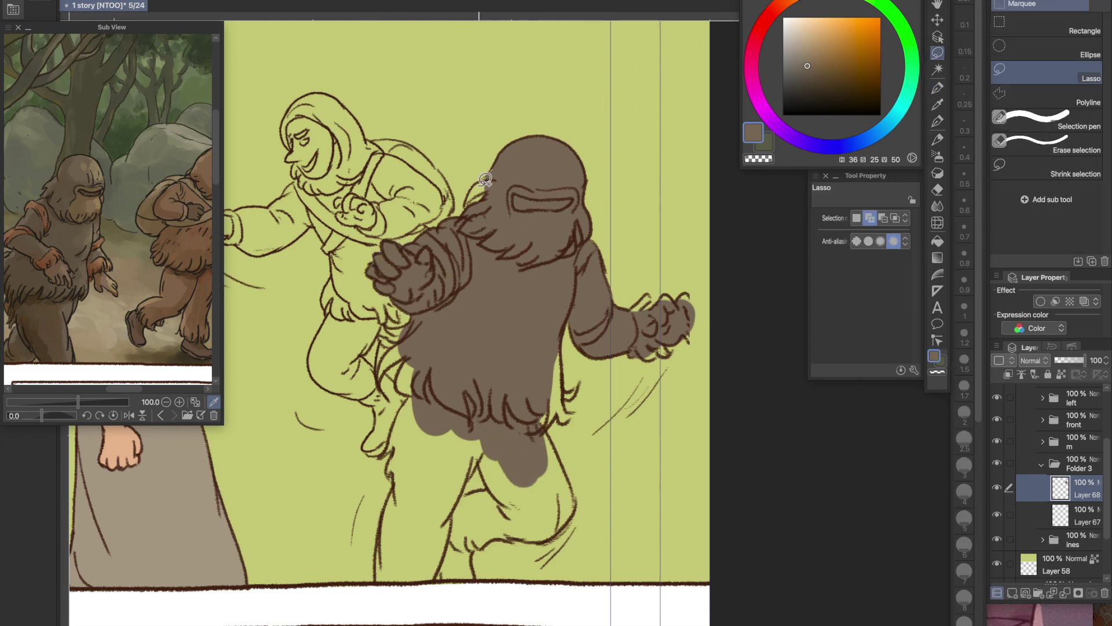
Step: Lasso the masked figure's fur hem and hip area and fill it with the same grey-brown
{"action": "scroll", "coordinate": [479, 174], "scroll_direction": "down", "scroll_amount": 5}
{"action": "mouse_move", "coordinate": [400, 93]}
{"action": "left_mouse_down"}
{"action": "mouse_move", "coordinate": [385, 135]}
{"action": "mouse_move", "coordinate": [471, 206]}
{"action": "left_mouse_up"}
{"action": "key", "text": "alt+BackSpace"}
{"action": "key", "text": "super+d"}
Step: Edge the masked figure's legs with the Turnip pen at size 1.00 and fill their interiors grey-brown
{"action": "key", "text": "p"}
{"action": "mouse_move", "coordinate": [410, 186]}
{"action": "left_mouse_down"}
{"action": "mouse_move", "coordinate": [377, 338]}
{"action": "mouse_move", "coordinate": [415, 343]}
{"action": "mouse_move", "coordinate": [460, 233]}
{"action": "mouse_move", "coordinate": [434, 286]}
{"action": "mouse_move", "coordinate": [439, 265]}
{"action": "mouse_move", "coordinate": [492, 269]}
{"action": "left_mouse_up"}
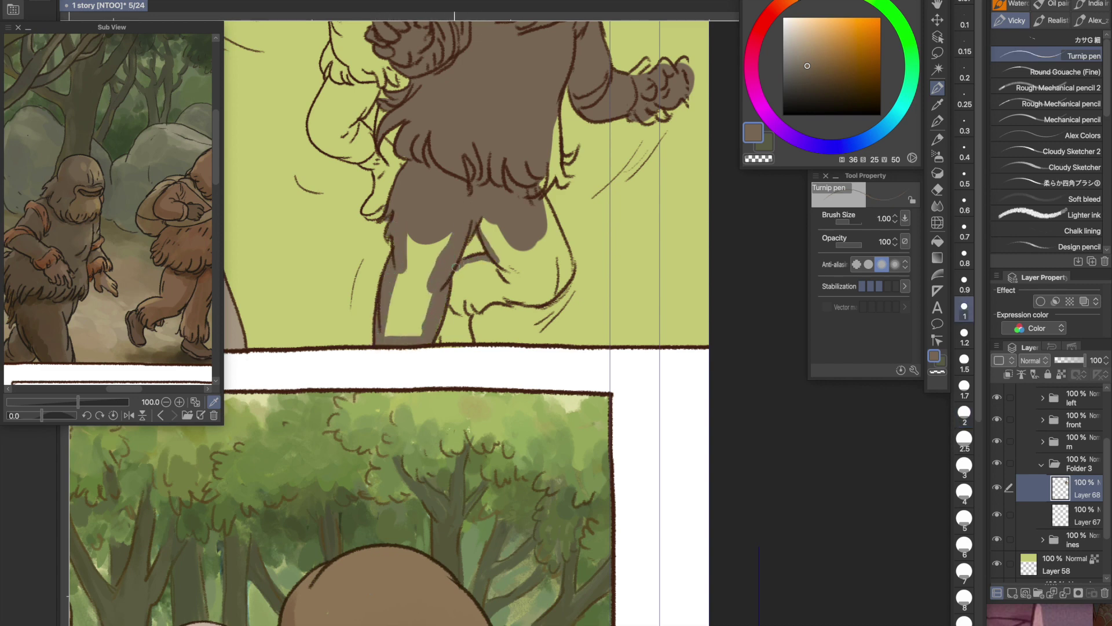
{"action": "mouse_move", "coordinate": [466, 325]}
{"action": "left_mouse_down"}
{"action": "mouse_move", "coordinate": [533, 300]}
{"action": "mouse_move", "coordinate": [568, 262]}
{"action": "left_mouse_up"}
{"action": "key", "text": "g"}
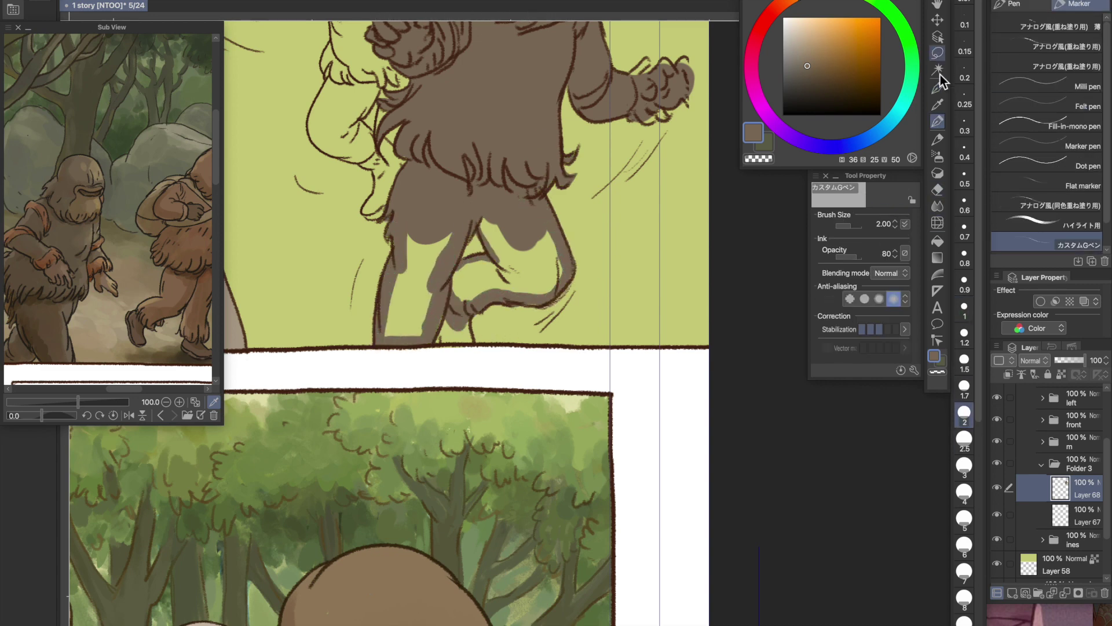
{"action": "left_click", "coordinate": [510, 249]}
{"action": "key", "text": "p"}
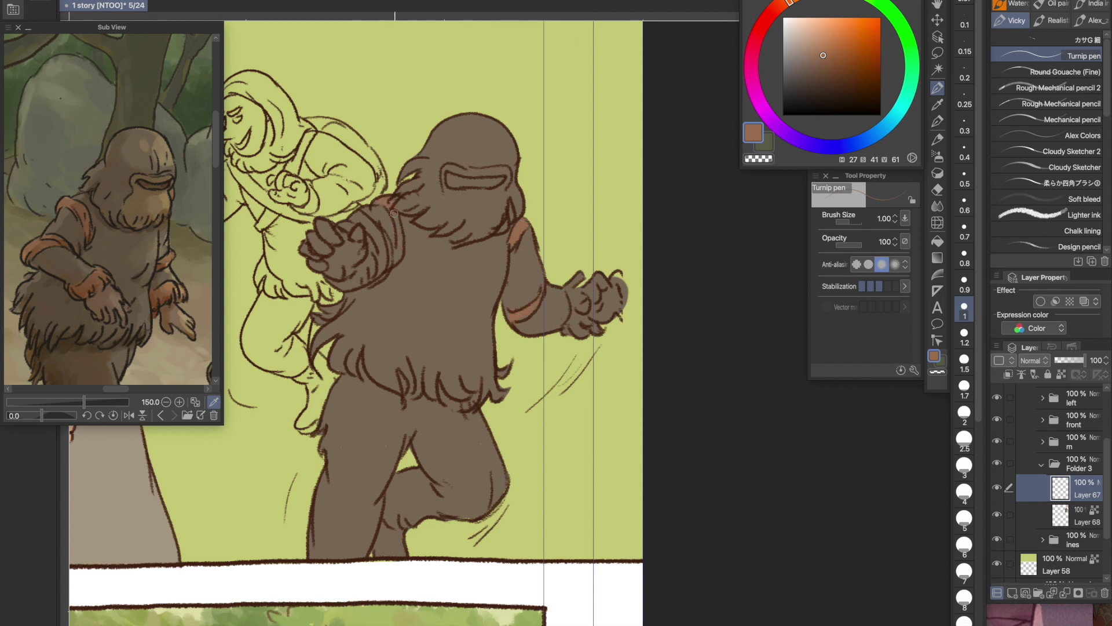
Step: Block in the hooded figure in reddish brown and color the shoulder strap and backpack tan with the Turnip pen
{"action": "key", "text": "bracketleft"}
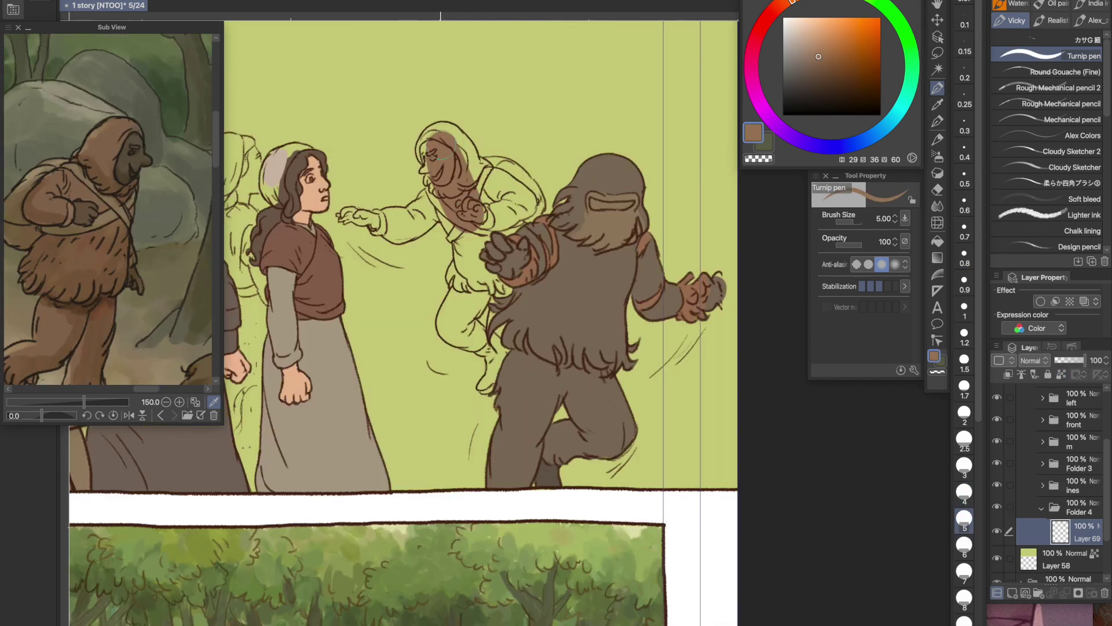
{"action": "mouse_move", "coordinate": [446, 157]}
{"action": "left_mouse_down"}
{"action": "mouse_move", "coordinate": [454, 139]}
{"action": "mouse_move", "coordinate": [458, 231]}
{"action": "mouse_move", "coordinate": [486, 290]}
{"action": "mouse_move", "coordinate": [509, 186]}
{"action": "mouse_move", "coordinate": [461, 307]}
{"action": "mouse_move", "coordinate": [502, 348]}
{"action": "mouse_move", "coordinate": [475, 337]}
{"action": "mouse_move", "coordinate": [432, 208]}
{"action": "left_mouse_up"}
{"action": "left_click_drag", "start_coordinate": [332, 168], "coordinate": [354, 207]}
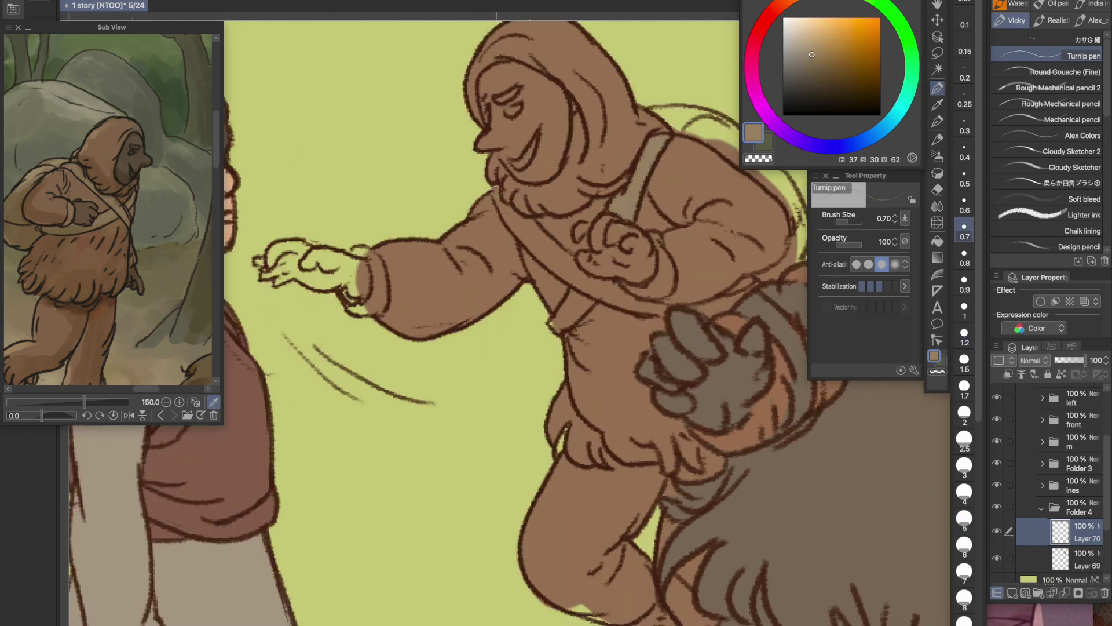
{"action": "mouse_move", "coordinate": [496, 192]}
{"action": "left_mouse_down"}
{"action": "mouse_move", "coordinate": [581, 281]}
{"action": "mouse_move", "coordinate": [625, 306]}
{"action": "left_mouse_up"}
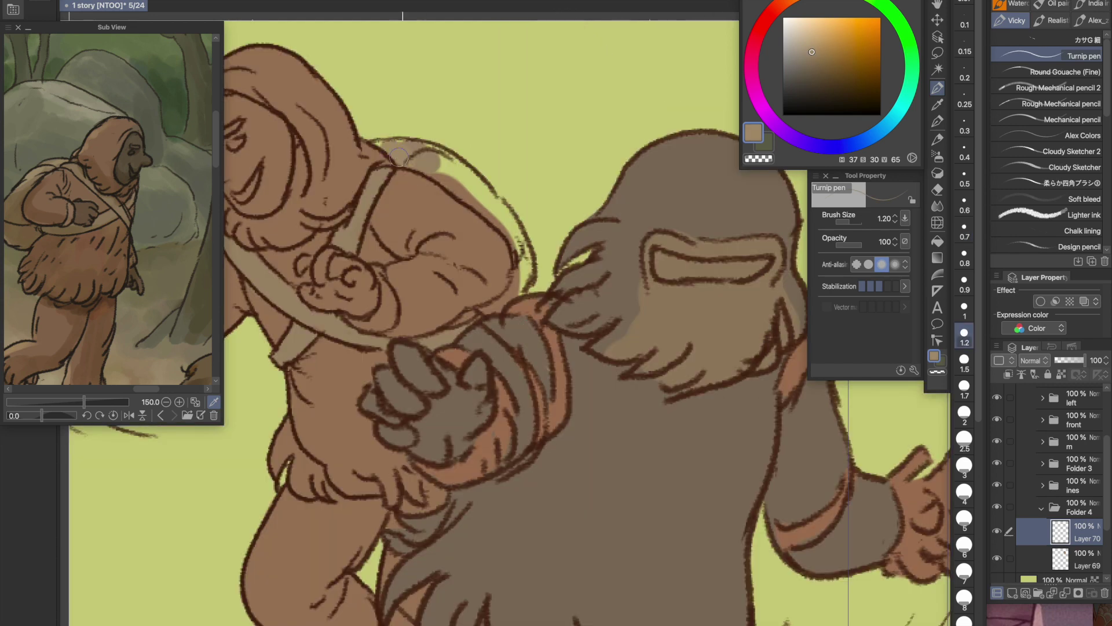
{"action": "left_click_drag", "start_coordinate": [429, 146], "coordinate": [524, 265]}
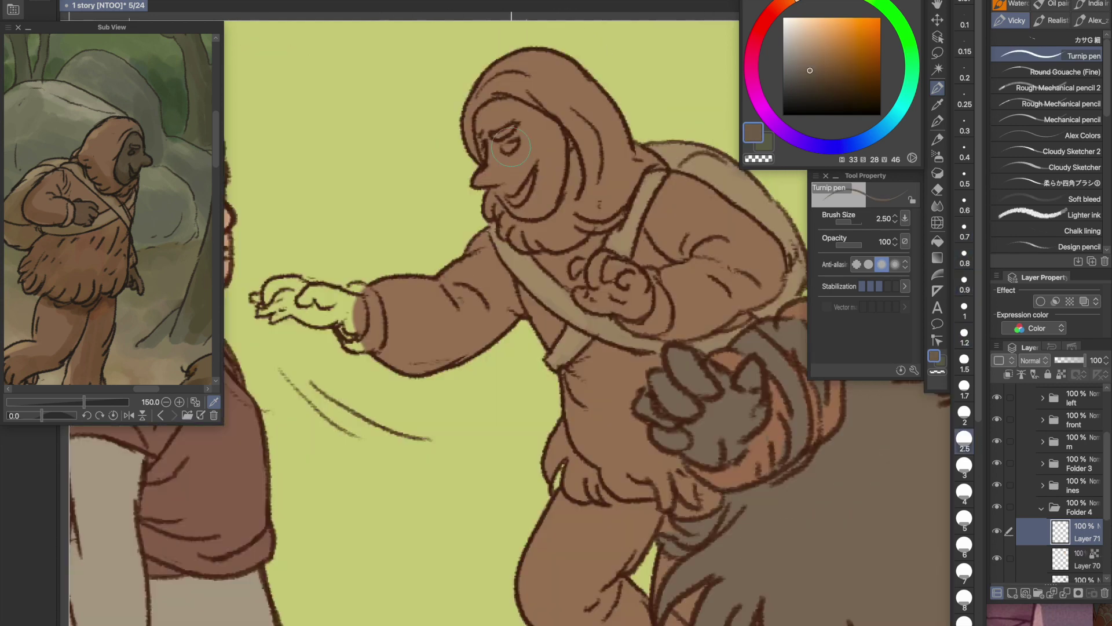
Step: Paint the hooded figure's face dark grey-brown, reducing the Turnip pen size for the edges
{"action": "mouse_move", "coordinate": [524, 116]}
{"action": "left_mouse_down"}
{"action": "mouse_move", "coordinate": [509, 185]}
{"action": "mouse_move", "coordinate": [513, 128]}
{"action": "mouse_move", "coordinate": [547, 143]}
{"action": "mouse_move", "coordinate": [545, 162]}
{"action": "mouse_move", "coordinate": [500, 149]}
{"action": "left_mouse_up"}
{"action": "key", "text": "bracketleft"}
{"action": "key", "text": "bracketleft"}
{"action": "key", "text": "bracketleft"}
{"action": "key", "text": "bracketleft"}
{"action": "key", "text": "bracketleft"}
{"action": "key", "text": "bracketleft"}
{"action": "key", "text": "bracketleft"}
{"action": "key", "text": "bracketleft"}
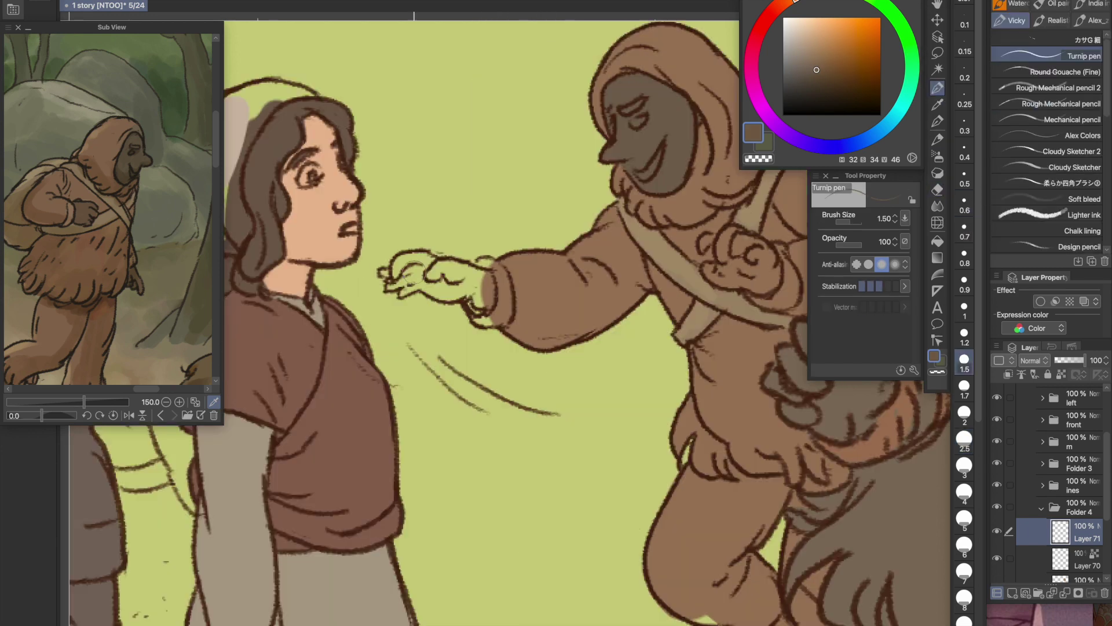
Step: Color the hooded figure's outstretched hand dark brown and fill in the rear lower leg and foot with a finer Turnip pen
{"action": "mouse_move", "coordinate": [400, 264]}
{"action": "left_mouse_down"}
{"action": "mouse_move", "coordinate": [473, 275]}
{"action": "mouse_move", "coordinate": [483, 300]}
{"action": "mouse_move", "coordinate": [408, 286]}
{"action": "left_mouse_up"}
{"action": "key", "text": "bracketleft"}
{"action": "key", "text": "bracketleft"}
{"action": "key", "text": "bracketleft"}
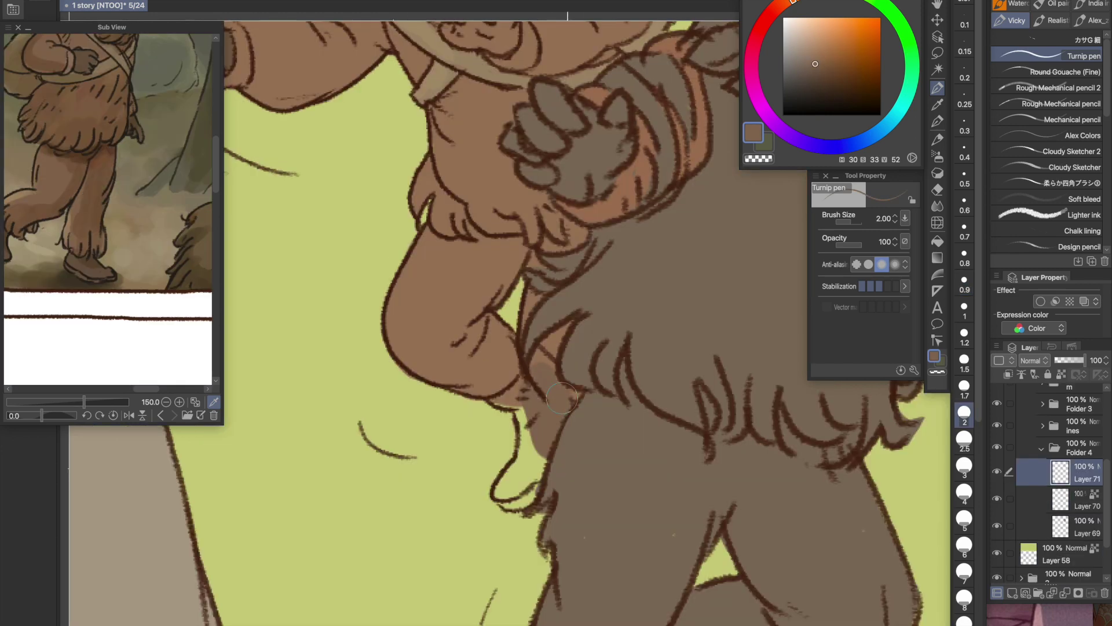
{"action": "key", "text": "bracketleft"}
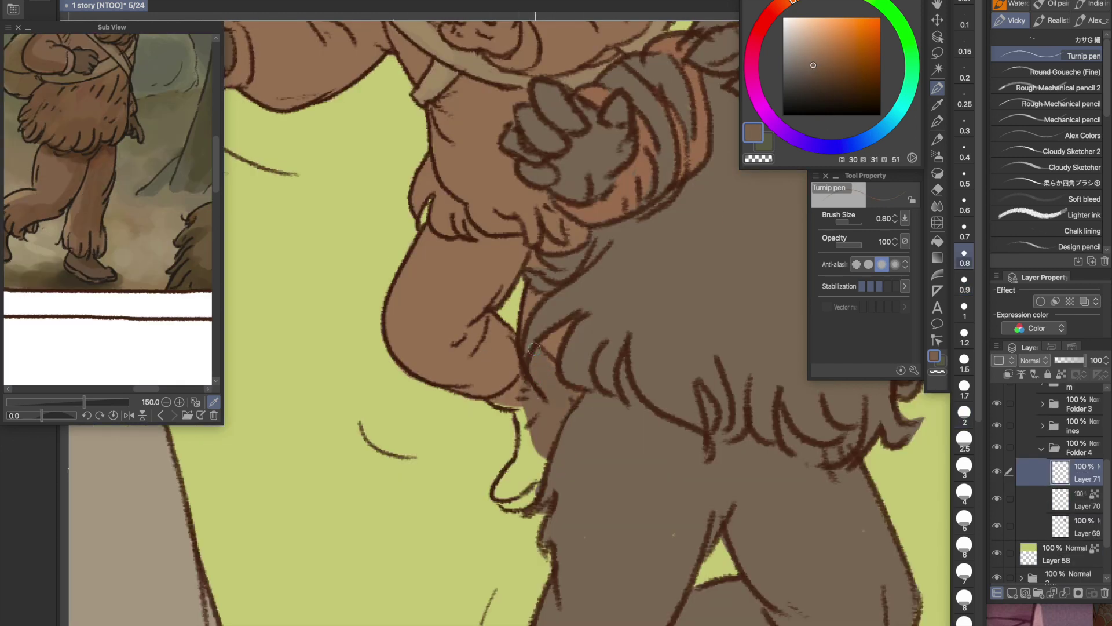
{"action": "mouse_move", "coordinate": [510, 401]}
{"action": "left_mouse_down"}
{"action": "mouse_move", "coordinate": [573, 429]}
{"action": "mouse_move", "coordinate": [534, 442]}
{"action": "mouse_move", "coordinate": [498, 499]}
{"action": "left_mouse_up"}
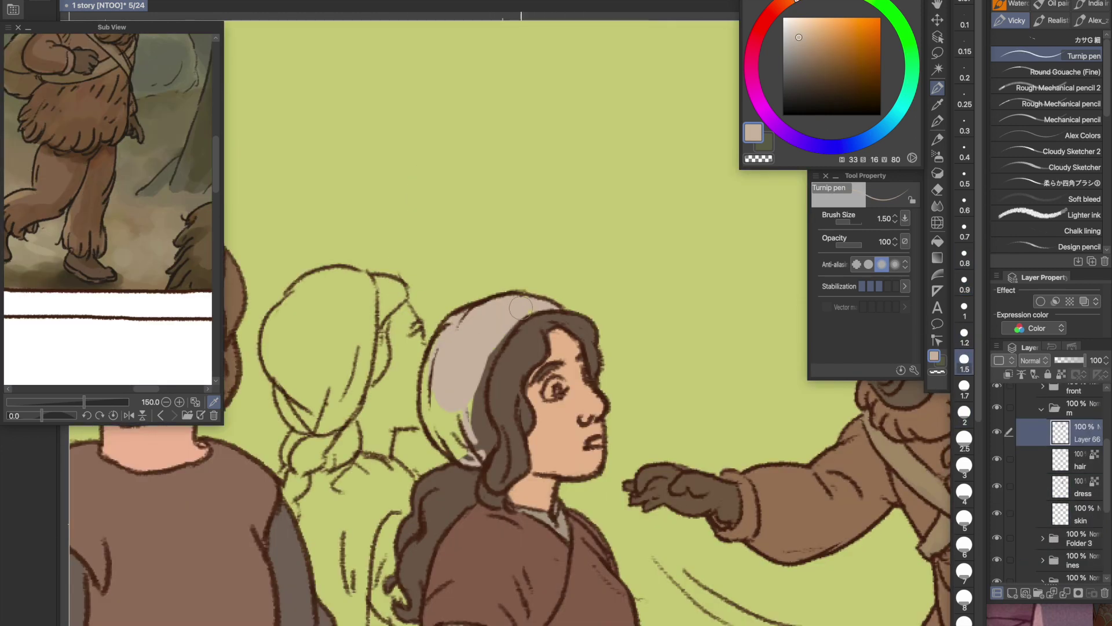
Step: Color the dark-haired woman's headscarf pale beige and lay in flat skin and hair colors on the background women
{"action": "mouse_move", "coordinate": [489, 339]}
{"action": "left_mouse_down"}
{"action": "mouse_move", "coordinate": [466, 454]}
{"action": "mouse_move", "coordinate": [430, 397]}
{"action": "left_mouse_up"}
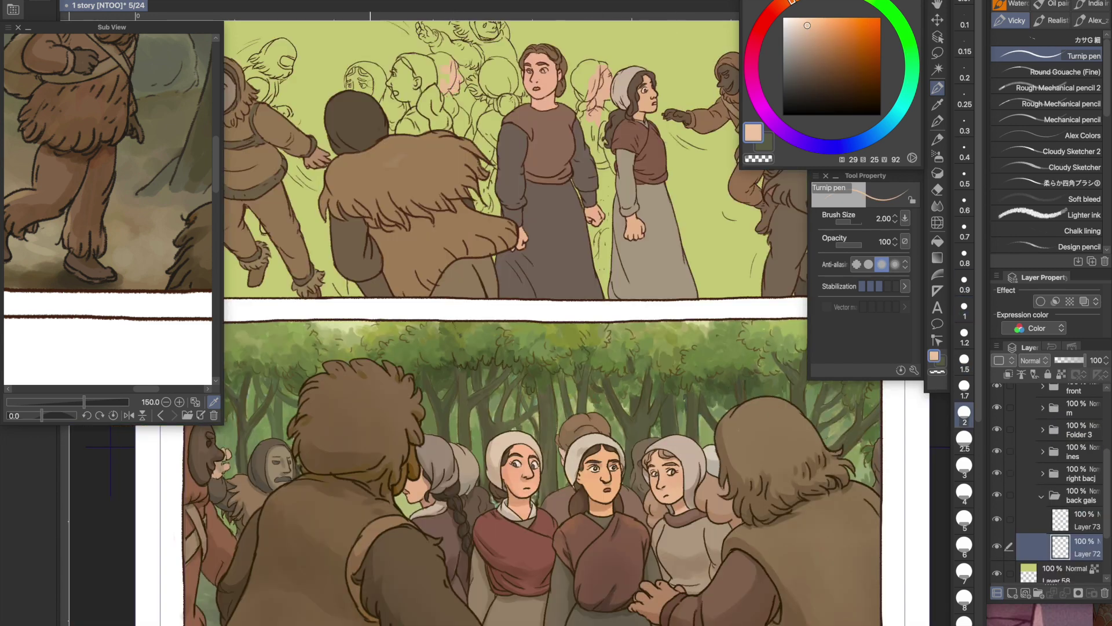
{"action": "left_click", "coordinate": [357, 81], "text": "alt"}
{"action": "left_click_drag", "start_coordinate": [410, 73], "coordinate": [414, 87]}
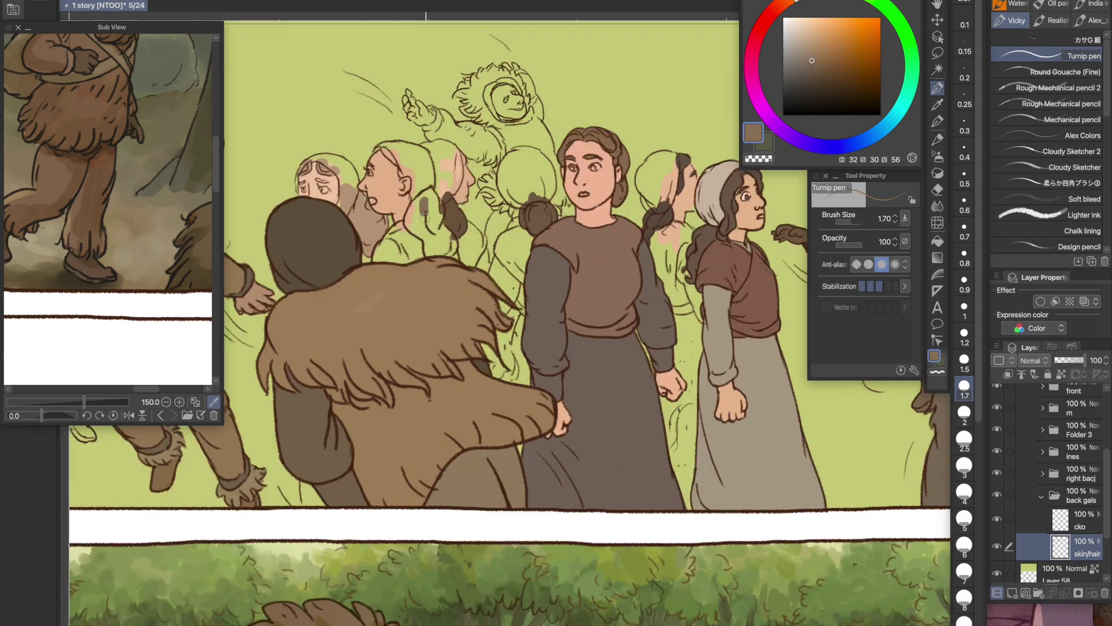
{"action": "left_click", "coordinate": [817, 66]}
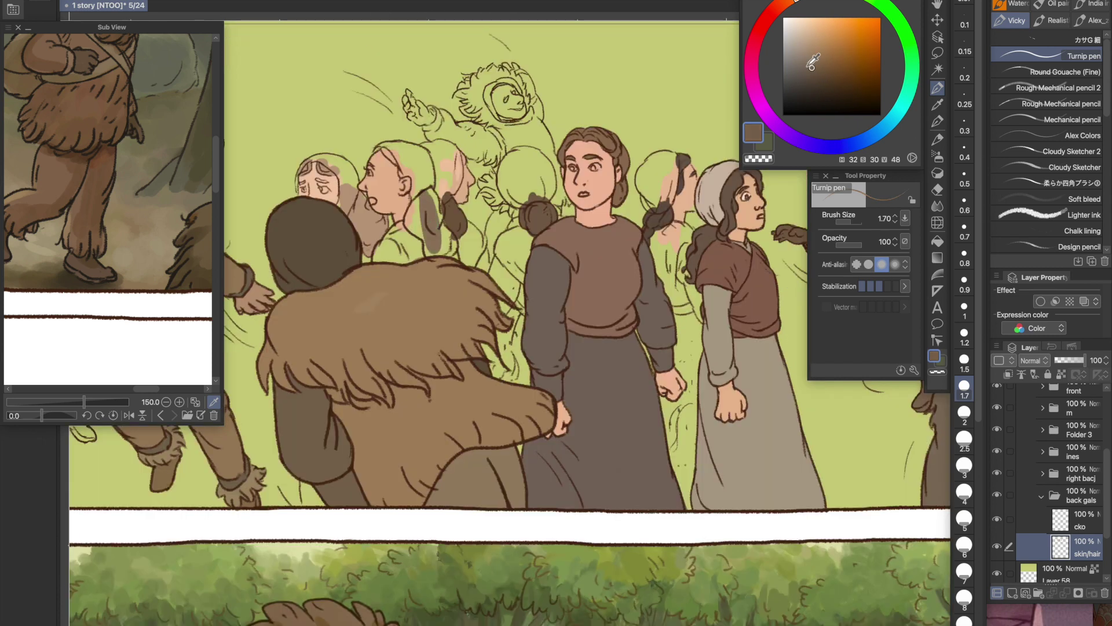
{"action": "left_click_drag", "start_coordinate": [428, 227], "coordinate": [432, 195]}
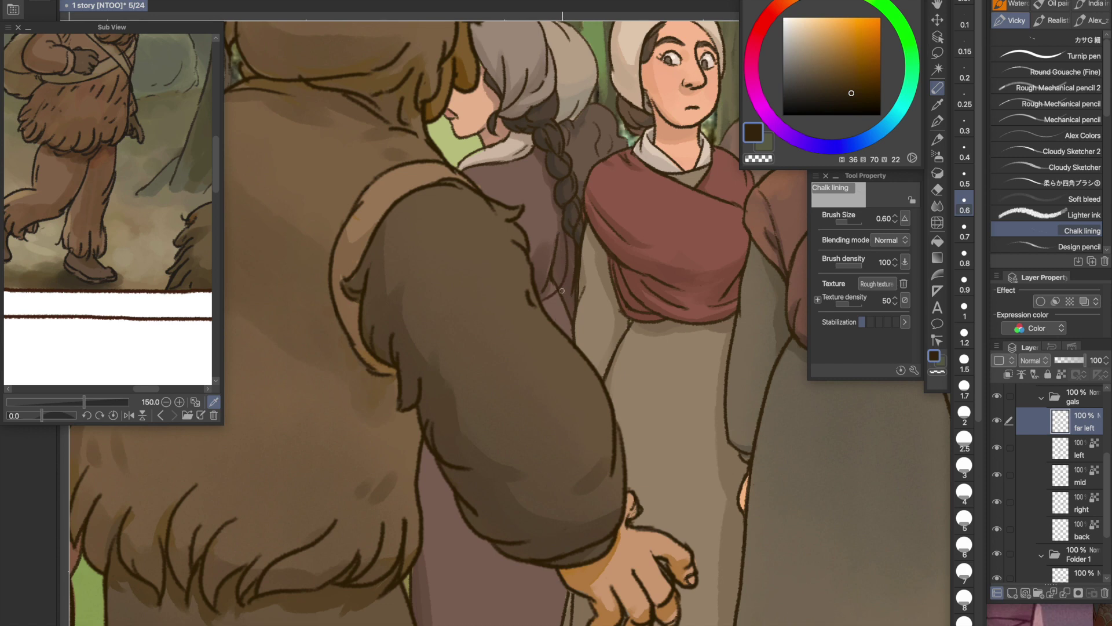
Step: Recolor the far-left woman's skirt a lighter greyish mauve and add darker shading with the Turnip pen at size 5.00
{"action": "key", "text": "bracketright"}
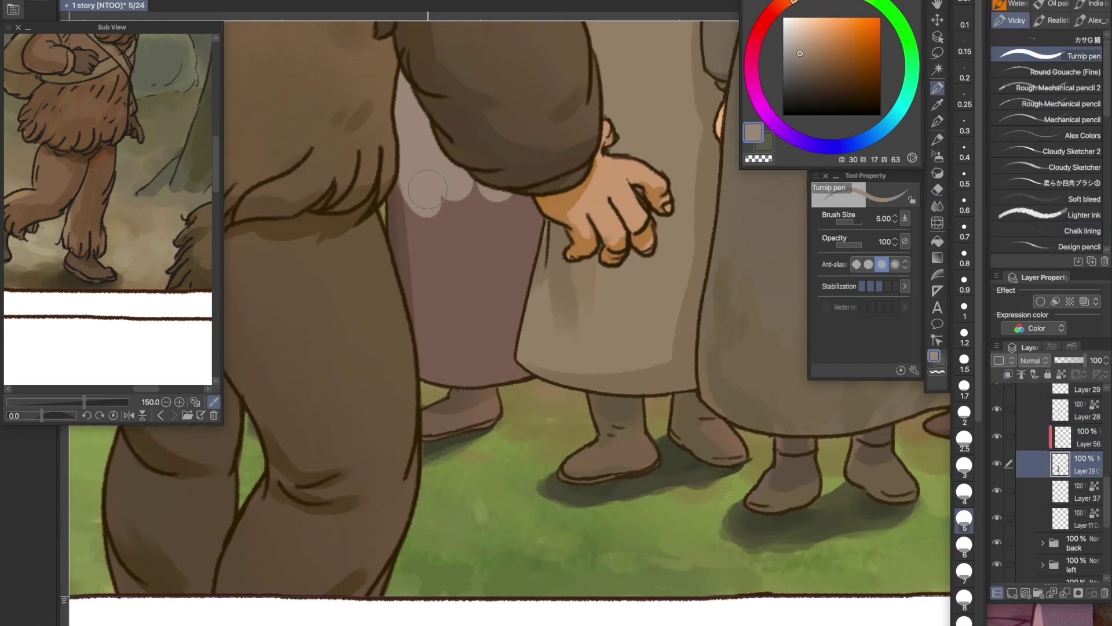
{"action": "mouse_move", "coordinate": [440, 191]}
{"action": "left_mouse_down"}
{"action": "mouse_move", "coordinate": [414, 321]}
{"action": "mouse_move", "coordinate": [532, 329]}
{"action": "left_mouse_up"}
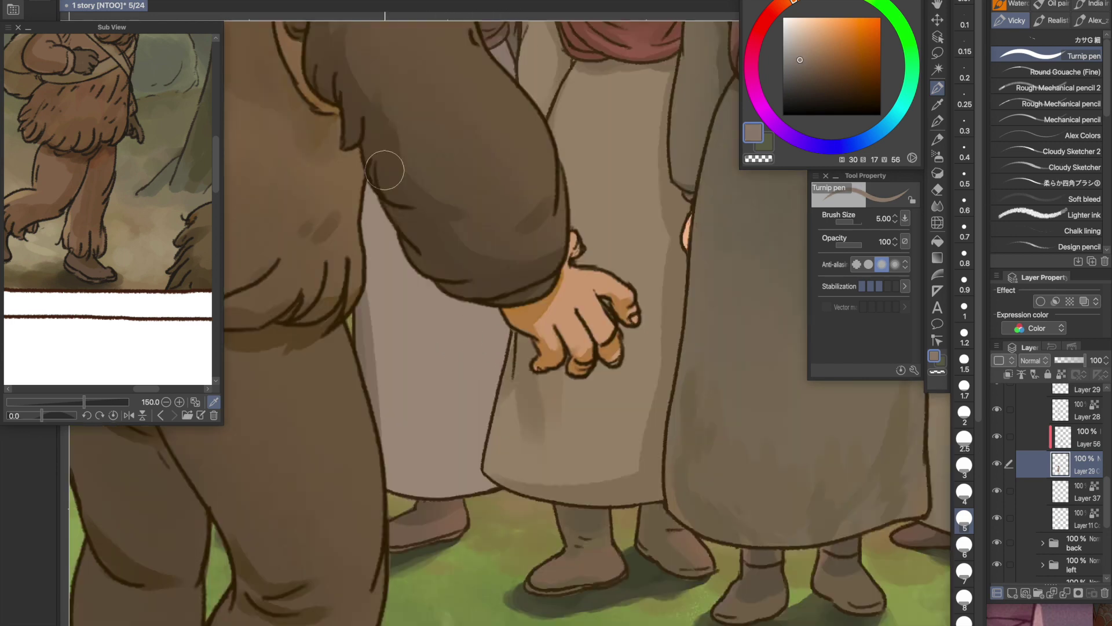
{"action": "mouse_move", "coordinate": [385, 169]}
{"action": "left_mouse_down"}
{"action": "mouse_move", "coordinate": [400, 446]}
{"action": "mouse_move", "coordinate": [498, 400]}
{"action": "left_mouse_up"}
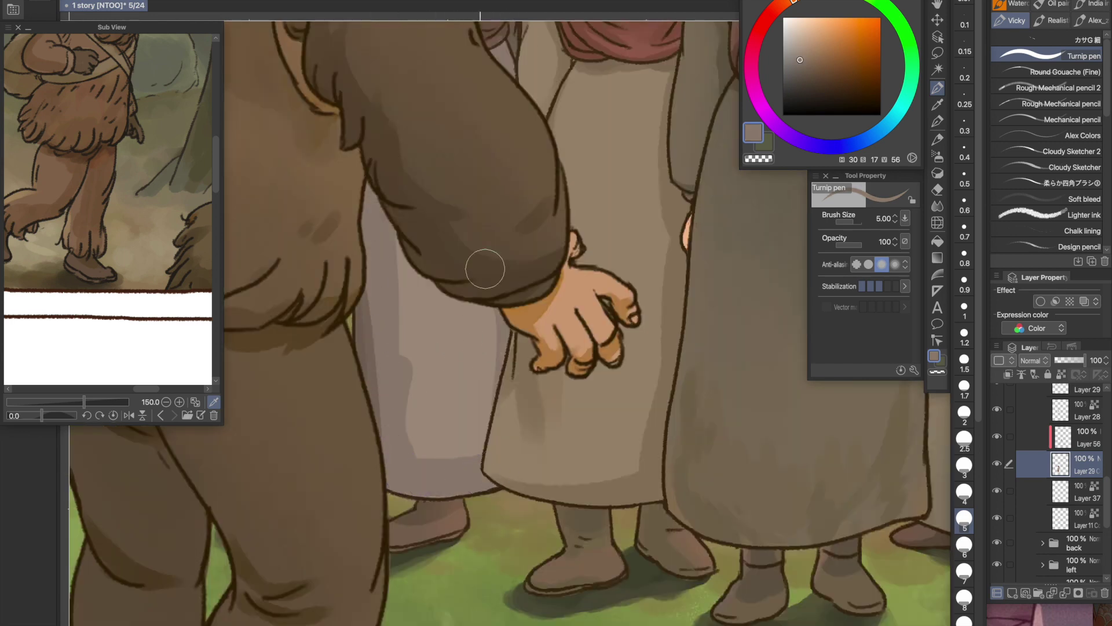
{"action": "left_click_drag", "start_coordinate": [484, 265], "coordinate": [492, 404]}
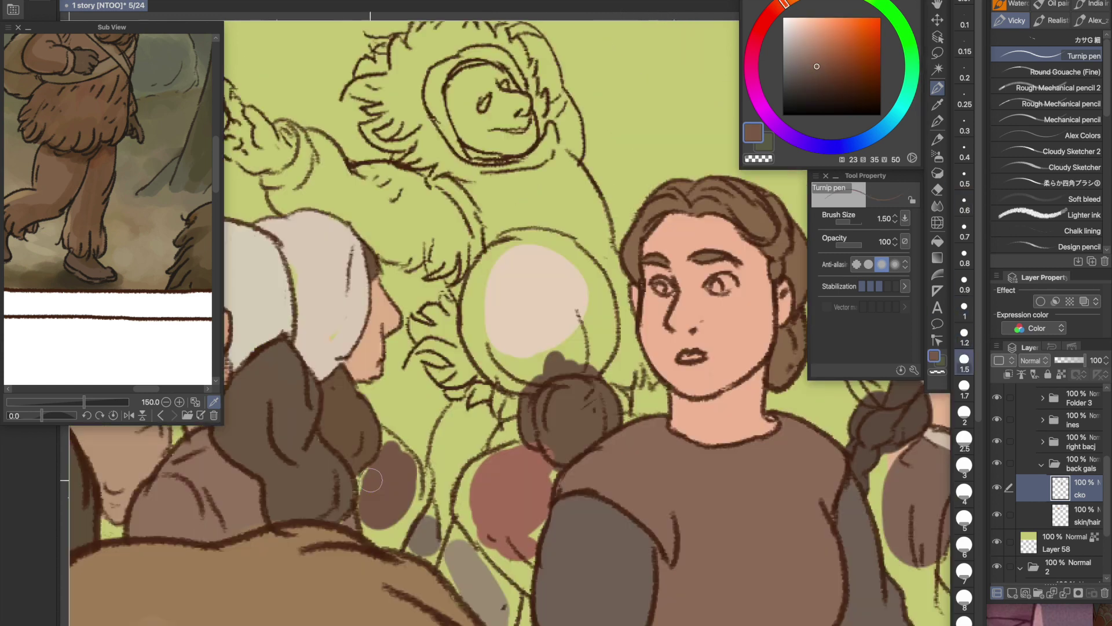
Step: Fill the background woman's dress behind the fur cloak with dark reddish brown, refining the edges at pen size 0.80
{"action": "mouse_move", "coordinate": [365, 481]}
{"action": "left_mouse_down"}
{"action": "mouse_move", "coordinate": [399, 531]}
{"action": "mouse_move", "coordinate": [423, 467]}
{"action": "left_mouse_up"}
{"action": "key", "text": "["}
{"action": "key", "text": "["}
{"action": "key", "text": "["}
{"action": "key", "text": "["}
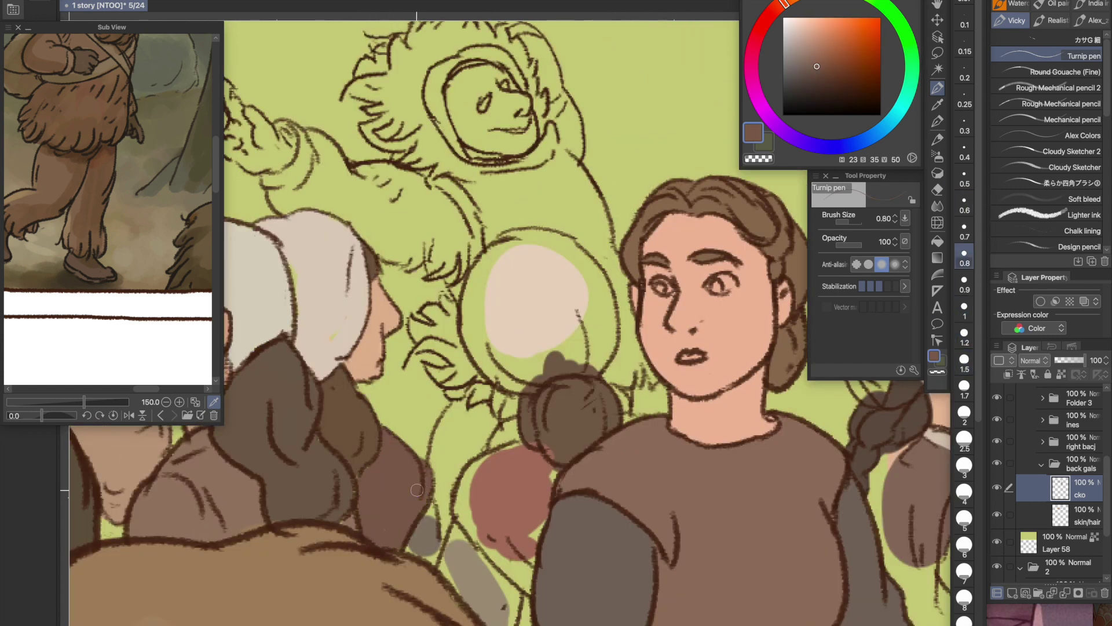
Step: Touch up the dark reddish-brown background dress and fill the bun-haired woman's dress with muted red using a larger Turnip pen
{"action": "left_click", "coordinate": [418, 533], "text": "alt"}
{"action": "left_click_drag", "start_coordinate": [430, 507], "coordinate": [427, 558]}
{"action": "left_click", "coordinate": [517, 483], "text": "alt"}
{"action": "key", "text": "]"}
{"action": "key", "text": "]"}
{"action": "key", "text": "]"}
{"action": "key", "text": "]"}
{"action": "key", "text": "]"}
{"action": "mouse_move", "coordinate": [485, 467]}
{"action": "left_mouse_down"}
{"action": "mouse_move", "coordinate": [468, 510]}
{"action": "mouse_move", "coordinate": [516, 570]}
{"action": "mouse_move", "coordinate": [549, 481]}
{"action": "left_mouse_up"}
Step: Fill the bun-haired woman's headscarf pale pinkish beige and her skirt greyish olive, using pen size 0.70 for the skirt
{"action": "left_click", "coordinate": [525, 272], "text": "alt"}
{"action": "mouse_move", "coordinate": [504, 244]}
{"action": "left_mouse_down"}
{"action": "mouse_move", "coordinate": [497, 298]}
{"action": "mouse_move", "coordinate": [522, 382]}
{"action": "mouse_move", "coordinate": [601, 318]}
{"action": "mouse_move", "coordinate": [541, 358]}
{"action": "mouse_move", "coordinate": [579, 277]}
{"action": "left_mouse_up"}
{"action": "left_click_drag", "start_coordinate": [578, 277], "coordinate": [563, 267]}
{"action": "left_click", "coordinate": [464, 554], "text": "alt"}
{"action": "left_click", "coordinate": [964, 231]}
{"action": "left_click_drag", "start_coordinate": [467, 541], "coordinate": [503, 597]}
Step: Lay in flat grey headscarf and greyish skirt colors on the braided background woman with the Turnip pen at size 2.00
{"action": "left_click_drag", "start_coordinate": [431, 571], "coordinate": [427, 524]}
{"action": "left_click_drag", "start_coordinate": [429, 522], "coordinate": [464, 133]}
{"action": "left_click", "coordinate": [964, 415]}
{"action": "left_click_drag", "start_coordinate": [530, 223], "coordinate": [500, 260]}
{"action": "left_click", "coordinate": [555, 181], "text": "alt"}
{"action": "mouse_move", "coordinate": [555, 200]}
{"action": "left_mouse_down"}
{"action": "mouse_move", "coordinate": [565, 216]}
{"action": "mouse_move", "coordinate": [549, 269]}
{"action": "mouse_move", "coordinate": [545, 414]}
{"action": "left_mouse_up"}
{"action": "left_click", "coordinate": [520, 215], "text": "alt"}
{"action": "left_click_drag", "start_coordinate": [538, 343], "coordinate": [536, 449]}
{"action": "scroll", "coordinate": [536, 406], "scroll_direction": "down", "scroll_amount": 3}
Step: Fill the braided background woman's dress with muted brown and her sleeve with a lighter greyish brown
{"action": "left_click", "coordinate": [453, 386], "text": "alt"}
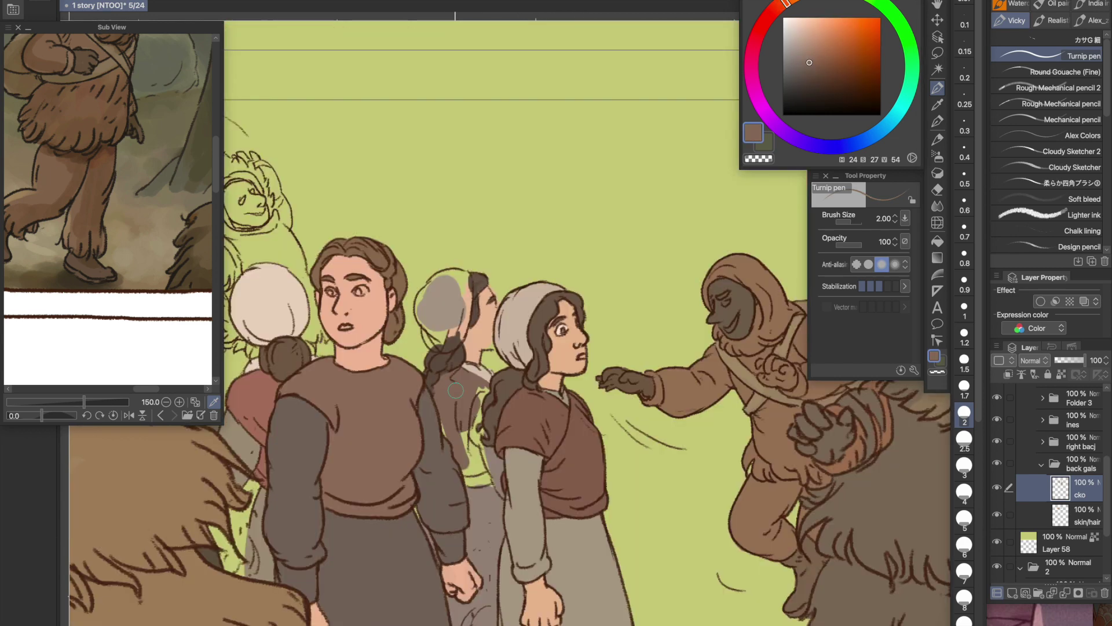
{"action": "left_click_drag", "start_coordinate": [467, 432], "coordinate": [498, 501]}
{"action": "left_click", "coordinate": [503, 505], "text": "alt"}
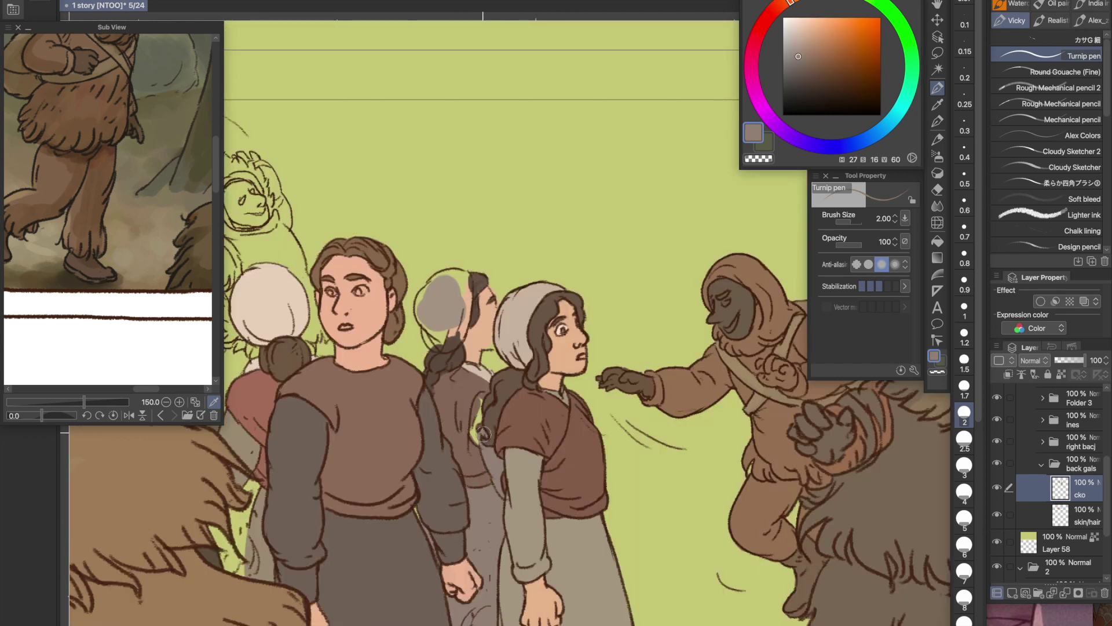
{"action": "left_click", "coordinate": [458, 391], "text": "alt"}
{"action": "left_click_drag", "start_coordinate": [461, 376], "coordinate": [488, 391]}
{"action": "left_click_drag", "start_coordinate": [487, 390], "coordinate": [469, 366]}
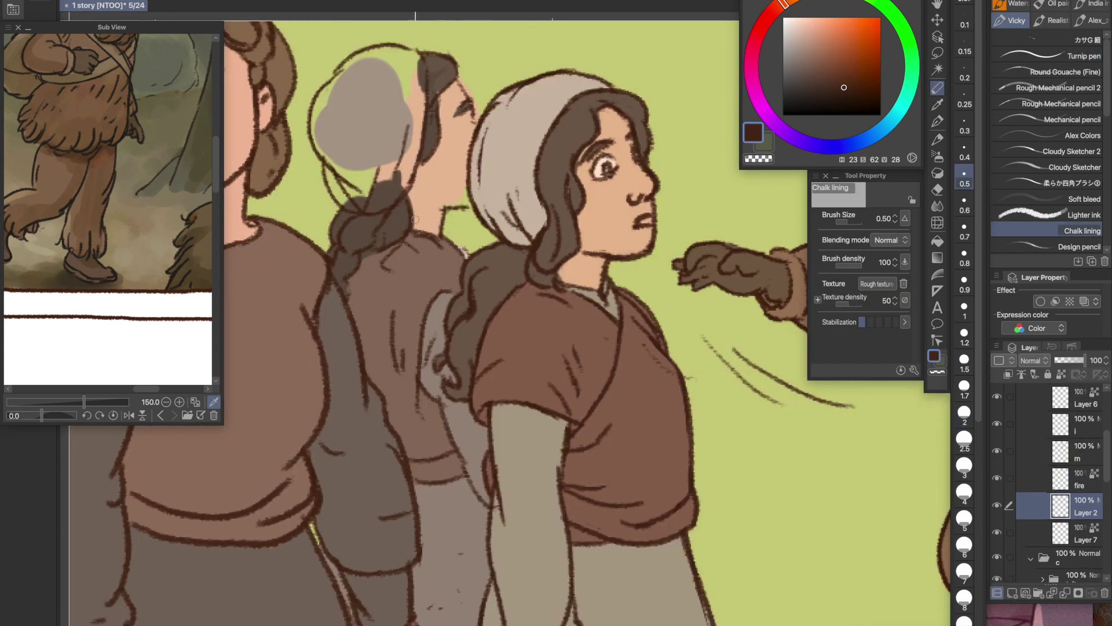
Step: Ink the braided woman's collar with the Chalk lining brush and finish filling her grey headscarf at Turnip pen size 1.00
{"action": "mouse_move", "coordinate": [414, 218]}
{"action": "left_mouse_down"}
{"action": "mouse_move", "coordinate": [467, 252]}
{"action": "mouse_move", "coordinate": [440, 235]}
{"action": "left_mouse_up"}
{"action": "key", "text": "e"}
{"action": "key", "text": "p"}
{"action": "left_click_drag", "start_coordinate": [414, 442], "coordinate": [422, 408]}
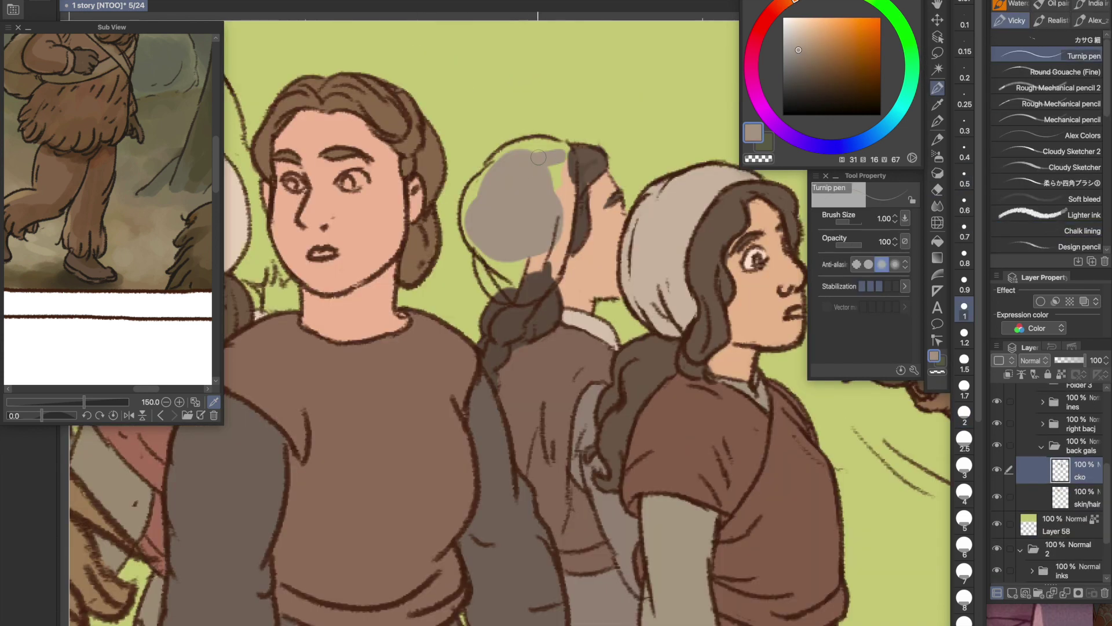
{"action": "mouse_move", "coordinate": [538, 155]}
{"action": "left_mouse_down"}
{"action": "mouse_move", "coordinate": [568, 175]}
{"action": "mouse_move", "coordinate": [492, 145]}
{"action": "mouse_move", "coordinate": [466, 208]}
{"action": "mouse_move", "coordinate": [508, 298]}
{"action": "mouse_move", "coordinate": [539, 269]}
{"action": "left_mouse_up"}
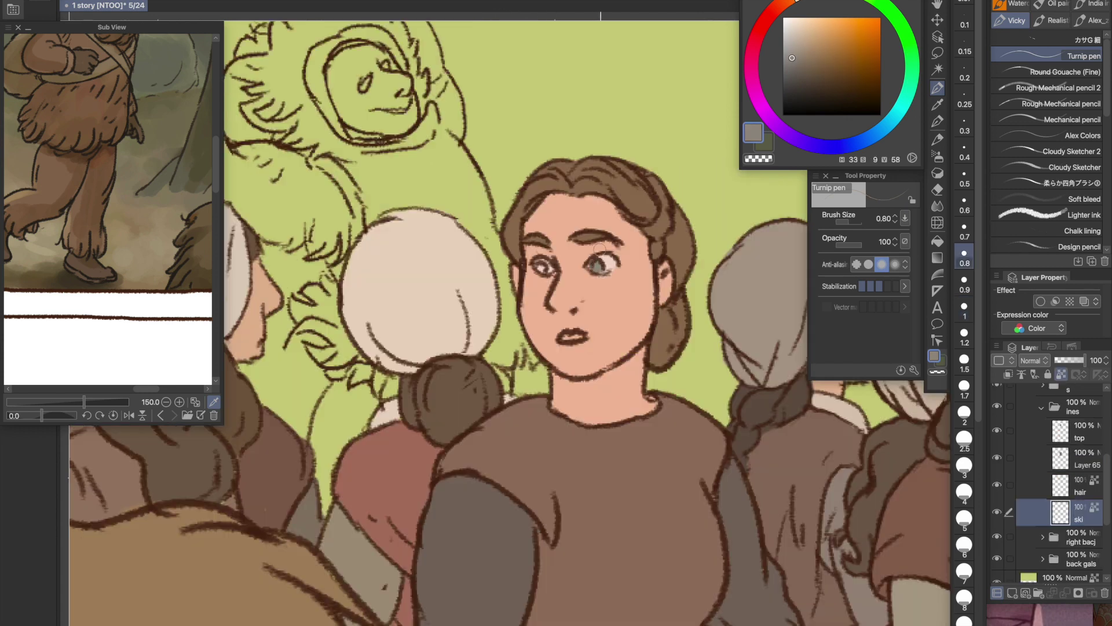
Step: Ink a collar line along the central woman's neckline with the Chalk lining brush at size 0.60
{"action": "left_click", "coordinate": [965, 203]}
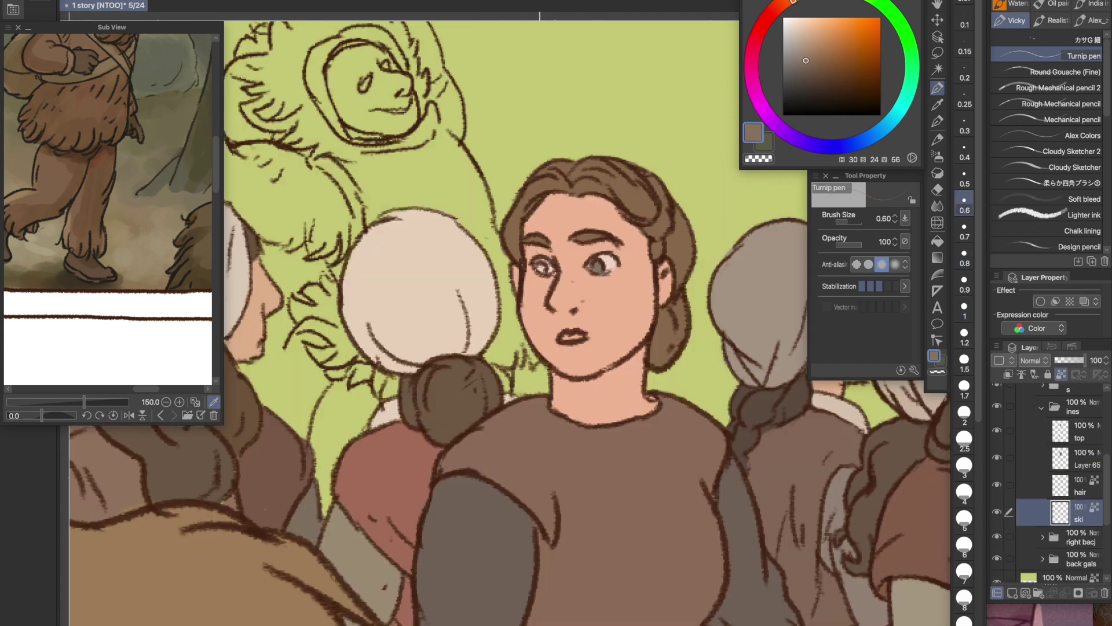
{"action": "mouse_move", "coordinate": [557, 293]}
{"action": "left_mouse_down"}
{"action": "mouse_move", "coordinate": [578, 310]}
{"action": "mouse_move", "coordinate": [636, 316]}
{"action": "left_mouse_up"}
{"action": "key", "text": "ctrl+z"}
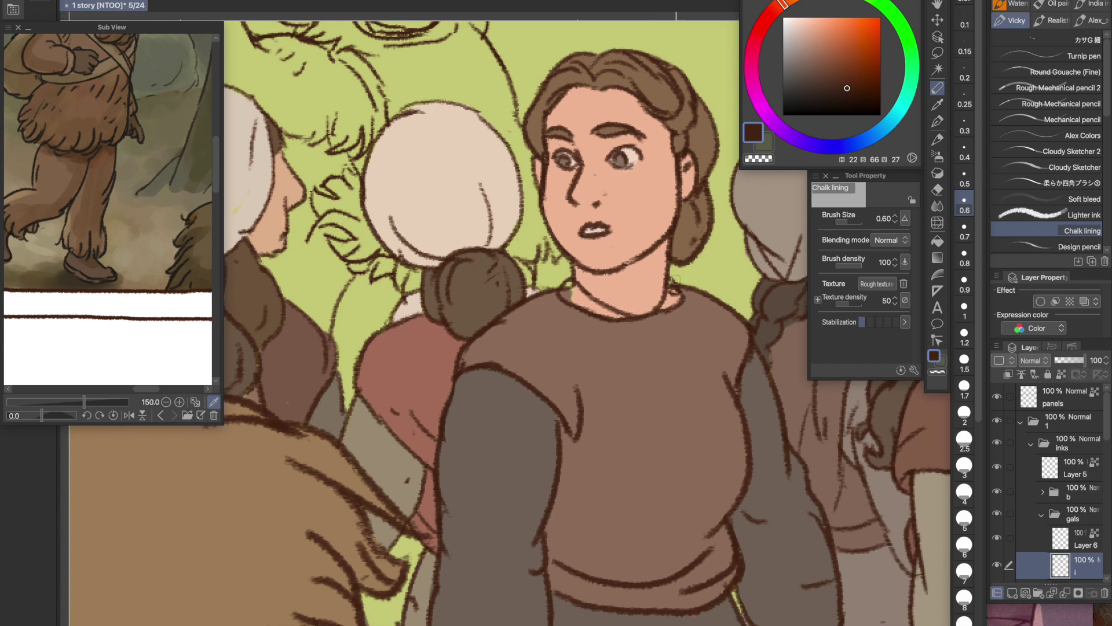
{"action": "key", "text": "e"}
{"action": "key", "text": "p"}
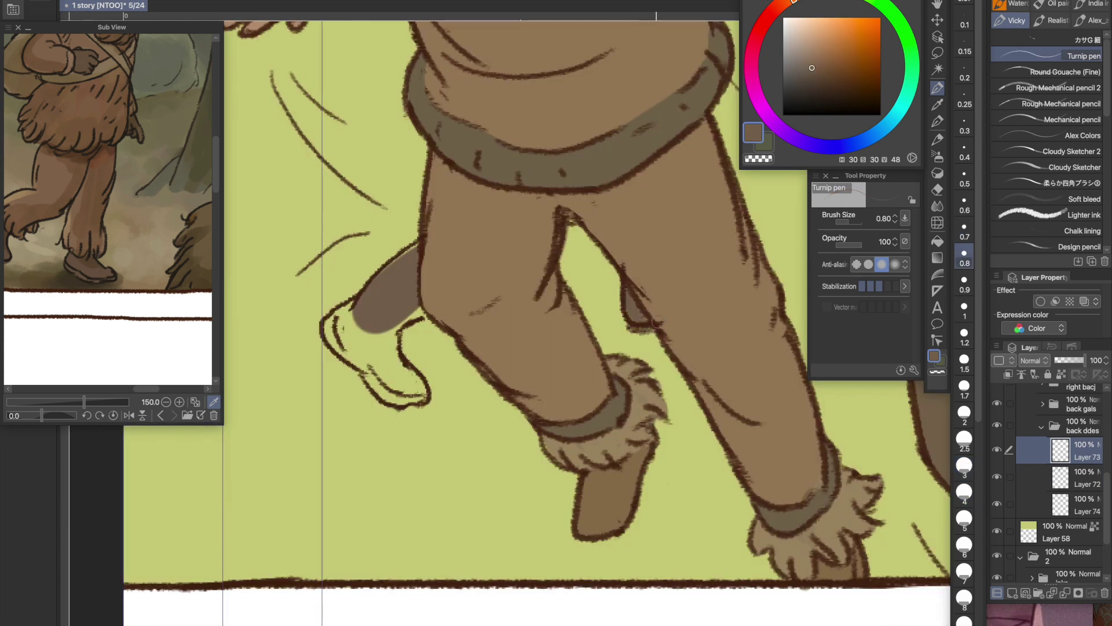
Step: Fill the rear hooded man's lower leg and foot brown at pen size 0.80 and his sleeve at size 2.00
{"action": "left_click_drag", "start_coordinate": [418, 249], "coordinate": [362, 335]}
{"action": "mouse_move", "coordinate": [341, 318]}
{"action": "left_mouse_down"}
{"action": "mouse_move", "coordinate": [371, 369]}
{"action": "mouse_move", "coordinate": [405, 348]}
{"action": "left_mouse_up"}
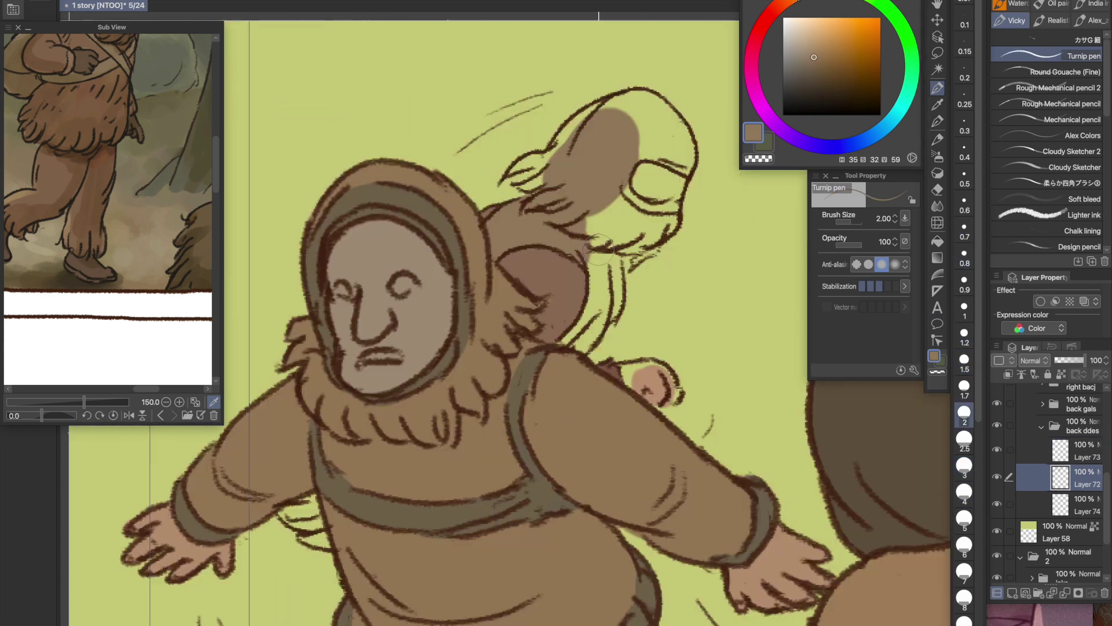
{"action": "left_click_drag", "start_coordinate": [602, 243], "coordinate": [585, 330]}
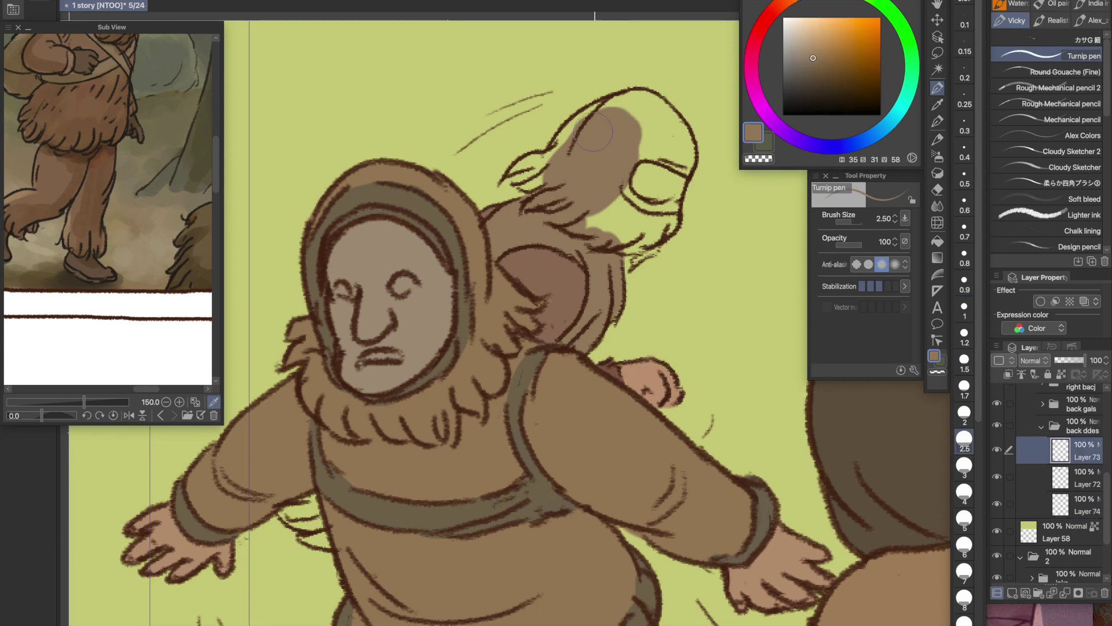
Step: Fill the rear man's hood brown at pen size 2.50, working the fur edges and the fringe behind the front man with other sizes
{"action": "mouse_move", "coordinate": [602, 116]}
{"action": "left_mouse_down"}
{"action": "mouse_move", "coordinate": [672, 144]}
{"action": "mouse_move", "coordinate": [620, 226]}
{"action": "mouse_move", "coordinate": [643, 251]}
{"action": "left_mouse_up"}
{"action": "key", "text": "bracketleft"}
{"action": "key", "text": "bracketleft"}
{"action": "key", "text": "bracketleft"}
{"action": "key", "text": "bracketleft"}
{"action": "key", "text": "bracketleft"}
{"action": "key", "text": "bracketleft"}
{"action": "key", "text": "bracketleft"}
{"action": "mouse_move", "coordinate": [591, 111]}
{"action": "left_mouse_down"}
{"action": "mouse_move", "coordinate": [541, 180]}
{"action": "mouse_move", "coordinate": [516, 186]}
{"action": "left_mouse_up"}
{"action": "key", "text": "bracketright"}
{"action": "key", "text": "bracketright"}
{"action": "key", "text": "bracketright"}
{"action": "key", "text": "bracketright"}
{"action": "key", "text": "bracketright"}
{"action": "mouse_move", "coordinate": [325, 491]}
{"action": "left_mouse_down"}
{"action": "mouse_move", "coordinate": [287, 525]}
{"action": "mouse_move", "coordinate": [302, 547]}
{"action": "left_mouse_up"}
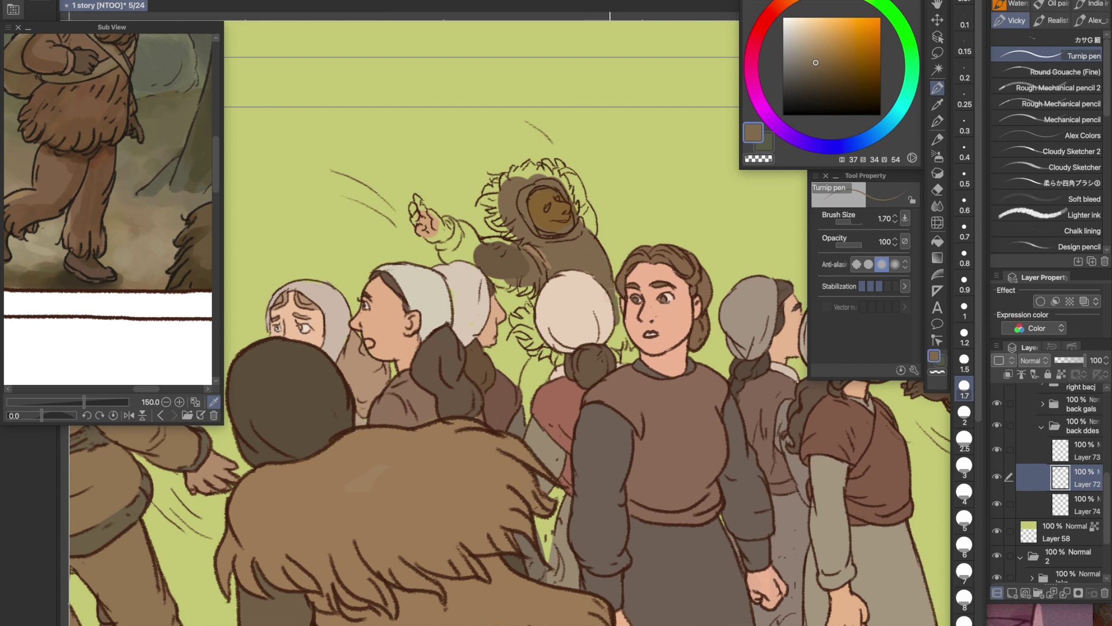
Step: Fill the fur-clad background figure's raised hand with tan skin color, reaching the fingers with a smaller Turnip pen
{"action": "key", "text": "bracketleft"}
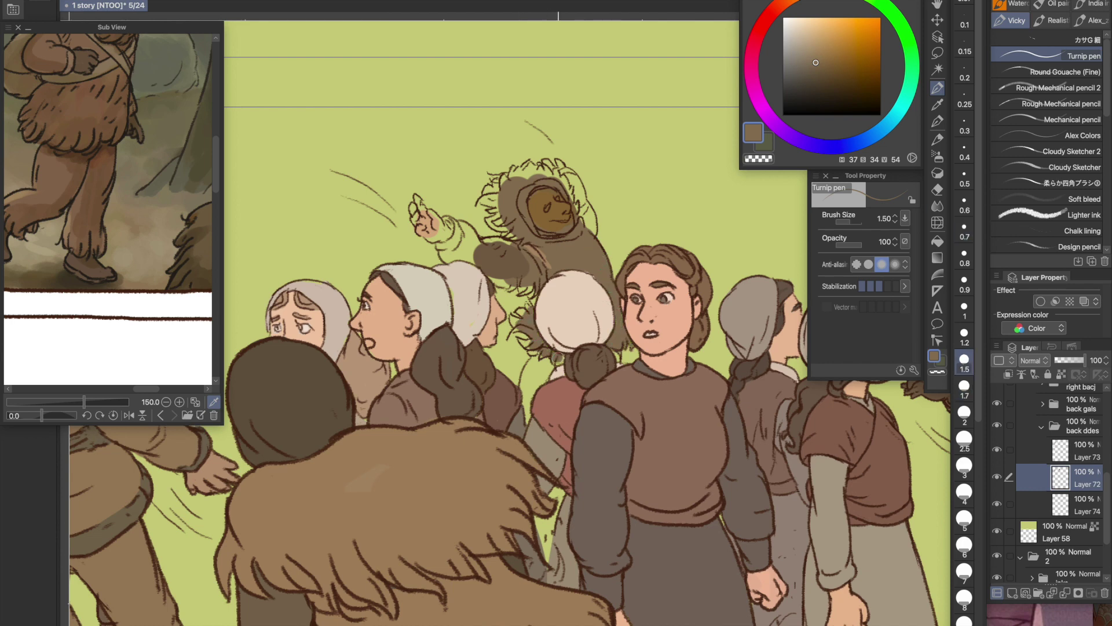
{"action": "left_click_drag", "start_coordinate": [490, 333], "coordinate": [430, 298]}
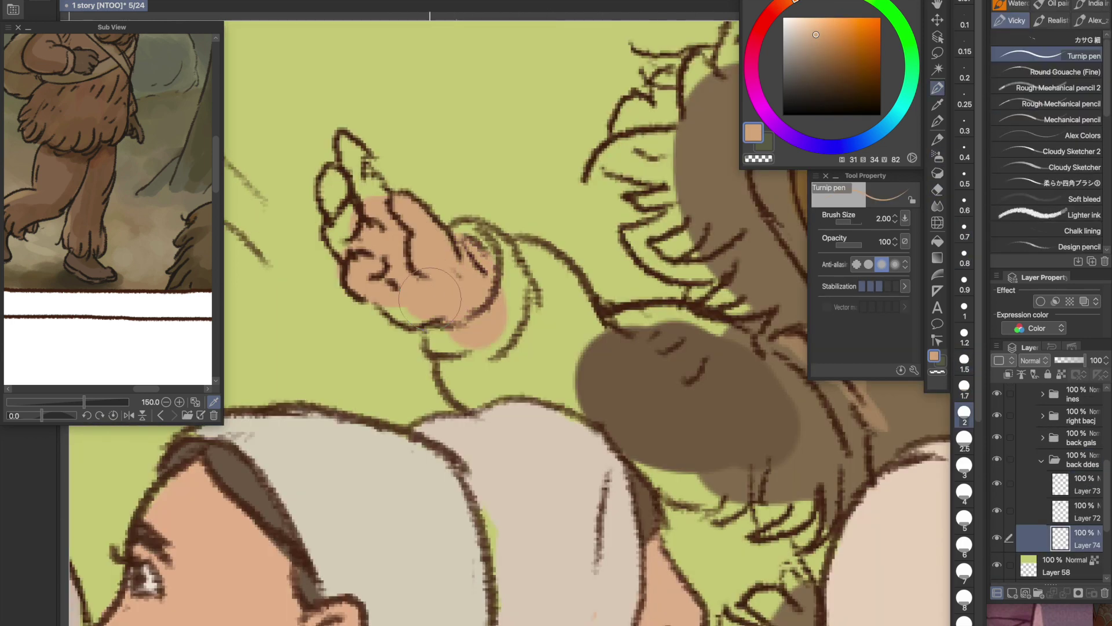
{"action": "key", "text": "bracketleft"}
{"action": "key", "text": "bracketleft"}
{"action": "key", "text": "bracketleft"}
{"action": "key", "text": "bracketleft"}
{"action": "key", "text": "bracketleft"}
{"action": "left_click_drag", "start_coordinate": [347, 142], "coordinate": [370, 194]}
{"action": "left_click_drag", "start_coordinate": [539, 203], "coordinate": [519, 238]}
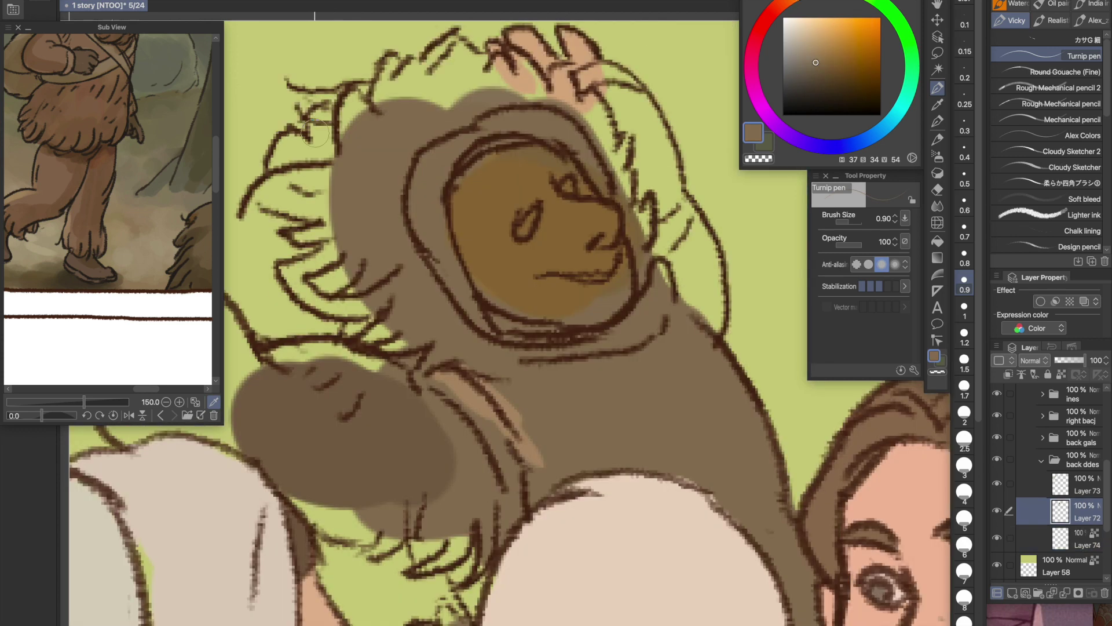
Step: Fill the shaggy edge of the fur-clad figure's hood with greyish brown, starting at pen size 0.90
{"action": "left_click_drag", "start_coordinate": [275, 146], "coordinate": [325, 191]}
{"action": "left_click_drag", "start_coordinate": [301, 116], "coordinate": [376, 110]}
{"action": "key", "text": "bracketright"}
{"action": "mouse_move", "coordinate": [307, 95]}
{"action": "left_mouse_down"}
{"action": "mouse_move", "coordinate": [349, 136]}
{"action": "mouse_move", "coordinate": [446, 64]}
{"action": "mouse_move", "coordinate": [533, 105]}
{"action": "mouse_move", "coordinate": [567, 81]}
{"action": "mouse_move", "coordinate": [614, 139]}
{"action": "mouse_move", "coordinate": [675, 290]}
{"action": "left_mouse_up"}
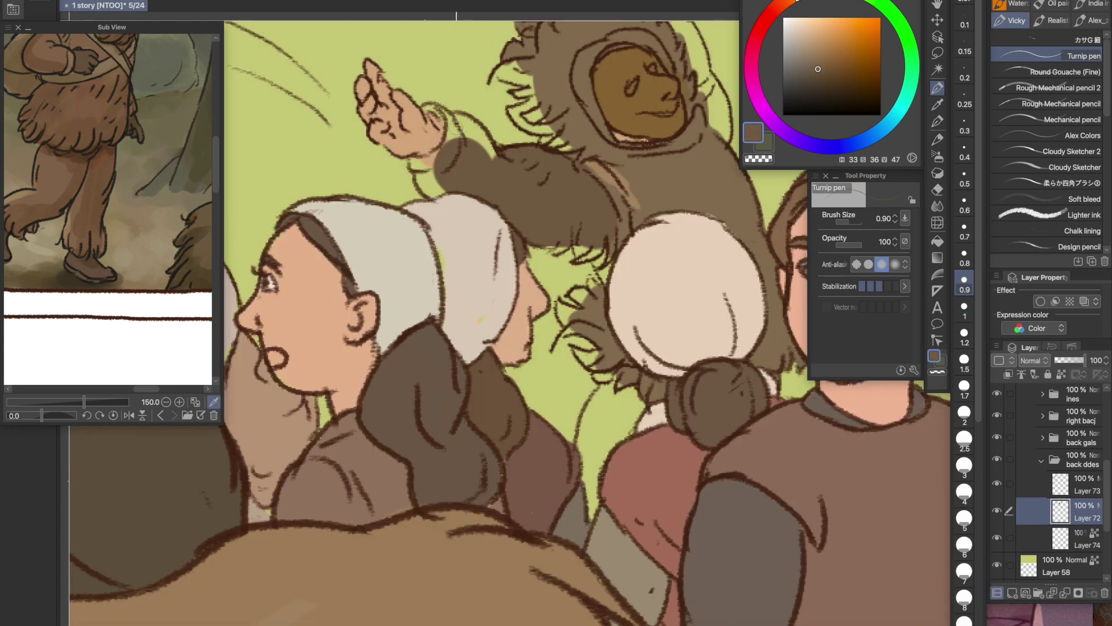
Step: Fill the fur-clad figure's sleeve and cuff dark brown and color its hanging fur fringe, varying the Turnip pen size
{"action": "mouse_move", "coordinate": [457, 119]}
{"action": "left_mouse_down"}
{"action": "mouse_move", "coordinate": [428, 110]}
{"action": "mouse_move", "coordinate": [429, 164]}
{"action": "mouse_move", "coordinate": [416, 162]}
{"action": "mouse_move", "coordinate": [441, 196]}
{"action": "left_mouse_up"}
{"action": "key", "text": "bracketright"}
{"action": "key", "text": "bracketright"}
{"action": "key", "text": "bracketright"}
{"action": "key", "text": "bracketright"}
{"action": "key", "text": "bracketright"}
{"action": "left_click_drag", "start_coordinate": [545, 248], "coordinate": [585, 251]}
{"action": "key", "text": "bracketleft"}
{"action": "key", "text": "bracketleft"}
{"action": "key", "text": "bracketleft"}
{"action": "key", "text": "bracketleft"}
{"action": "key", "text": "bracketleft"}
{"action": "key", "text": "bracketleft"}
{"action": "key", "text": "bracketleft"}
{"action": "key", "text": "alt+bracketright"}
{"action": "left_click", "coordinate": [609, 184], "text": "alt"}
{"action": "mouse_move", "coordinate": [597, 167]}
{"action": "left_mouse_down"}
{"action": "mouse_move", "coordinate": [626, 243]}
{"action": "mouse_move", "coordinate": [563, 330]}
{"action": "mouse_move", "coordinate": [616, 354]}
{"action": "mouse_move", "coordinate": [624, 391]}
{"action": "mouse_move", "coordinate": [609, 412]}
{"action": "mouse_move", "coordinate": [633, 431]}
{"action": "mouse_move", "coordinate": [606, 481]}
{"action": "left_mouse_up"}
{"action": "key", "text": "alt+bracketleft"}
{"action": "key", "text": "ctrl+z"}
Step: Fill the fur-clad figure's body behind the women with sampled brown using a much larger Turnip pen
{"action": "left_click", "coordinate": [609, 355], "text": "alt"}
{"action": "left_click", "coordinate": [495, 180], "text": "alt"}
{"action": "key", "text": "bracketright"}
{"action": "key", "text": "bracketright"}
{"action": "key", "text": "bracketright"}
{"action": "key", "text": "bracketright"}
{"action": "key", "text": "bracketright"}
{"action": "key", "text": "bracketright"}
{"action": "key", "text": "bracketright"}
{"action": "key", "text": "bracketright"}
{"action": "key", "text": "bracketright"}
{"action": "left_click_drag", "start_coordinate": [701, 76], "coordinate": [610, 353]}
Step: Fill the narrow gaps around the background women with sampled colors using a smaller Turnip pen
{"action": "key", "text": "bracketleft"}
{"action": "key", "text": "bracketleft"}
{"action": "key", "text": "bracketleft"}
{"action": "key", "text": "bracketleft"}
{"action": "key", "text": "bracketleft"}
{"action": "key", "text": "bracketleft"}
{"action": "key", "text": "bracketleft"}
{"action": "mouse_move", "coordinate": [610, 353]}
{"action": "left_mouse_down"}
{"action": "mouse_move", "coordinate": [597, 307]}
{"action": "mouse_move", "coordinate": [586, 309]}
{"action": "mouse_move", "coordinate": [627, 405]}
{"action": "mouse_move", "coordinate": [623, 365]}
{"action": "mouse_move", "coordinate": [624, 405]}
{"action": "left_mouse_up"}
{"action": "left_click", "coordinate": [453, 347], "text": "alt"}
{"action": "mouse_move", "coordinate": [441, 351]}
{"action": "left_mouse_down"}
{"action": "mouse_move", "coordinate": [407, 357]}
{"action": "mouse_move", "coordinate": [439, 363]}
{"action": "mouse_move", "coordinate": [434, 400]}
{"action": "left_mouse_up"}
Step: Paint a small orange flame between the fur cloak and the central woman's skirt on the fire layer, reducing the pen size
{"action": "left_click_drag", "start_coordinate": [521, 467], "coordinate": [532, 416]}
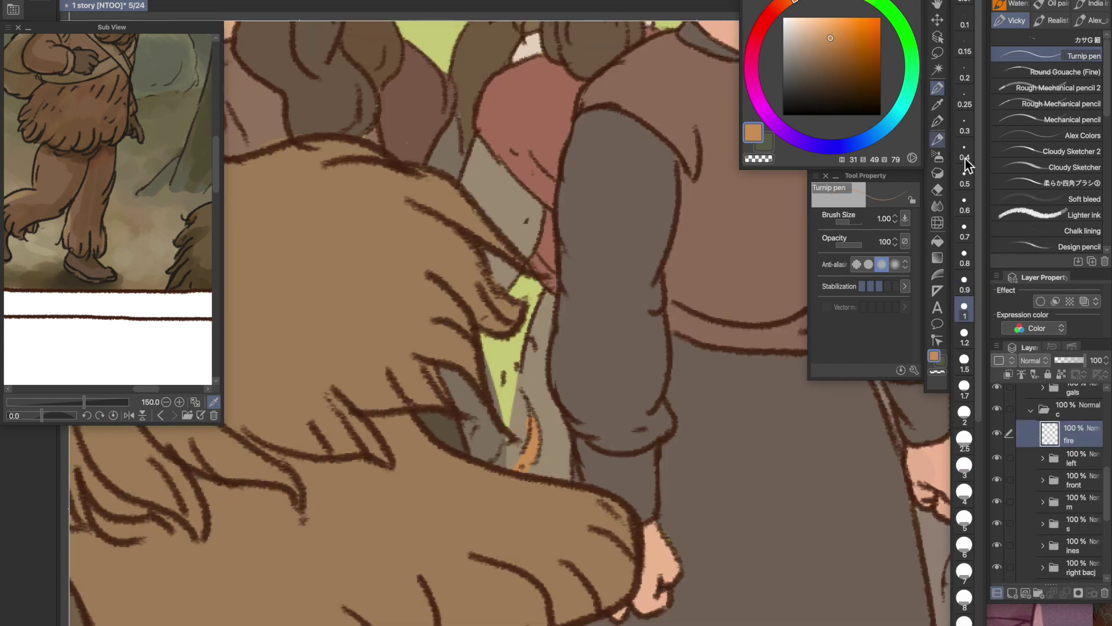
{"action": "key", "text": "["}
{"action": "key", "text": "["}
{"action": "key", "text": "["}
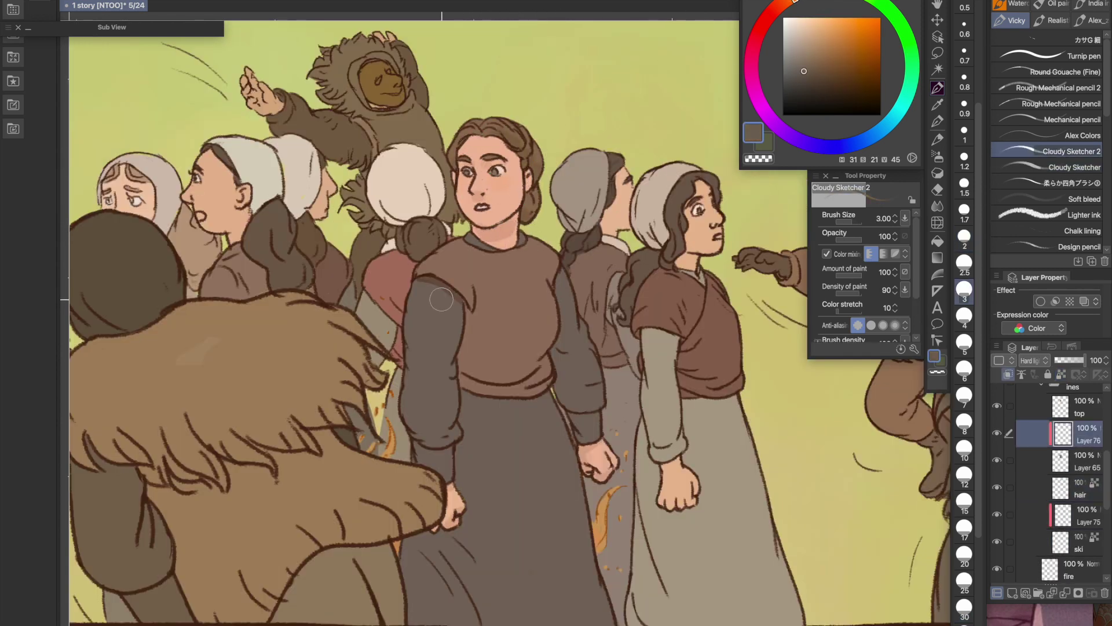
Step: Shade the folds of the central woman's grey sleeves with Cloudy Sketcher 2 at sizes 3.00 and 2.00
{"action": "left_click_drag", "start_coordinate": [441, 298], "coordinate": [462, 325]}
{"action": "left_click", "coordinate": [964, 239]}
{"action": "left_click_drag", "start_coordinate": [558, 340], "coordinate": [569, 349]}
{"action": "mouse_move", "coordinate": [456, 348]}
{"action": "left_mouse_down"}
{"action": "mouse_move", "coordinate": [459, 318]}
{"action": "mouse_move", "coordinate": [440, 349]}
{"action": "mouse_move", "coordinate": [457, 379]}
{"action": "left_mouse_up"}
{"action": "left_click_drag", "start_coordinate": [431, 424], "coordinate": [450, 416]}
{"action": "left_click", "coordinate": [445, 330], "text": "alt"}
{"action": "left_click_drag", "start_coordinate": [458, 298], "coordinate": [446, 365]}
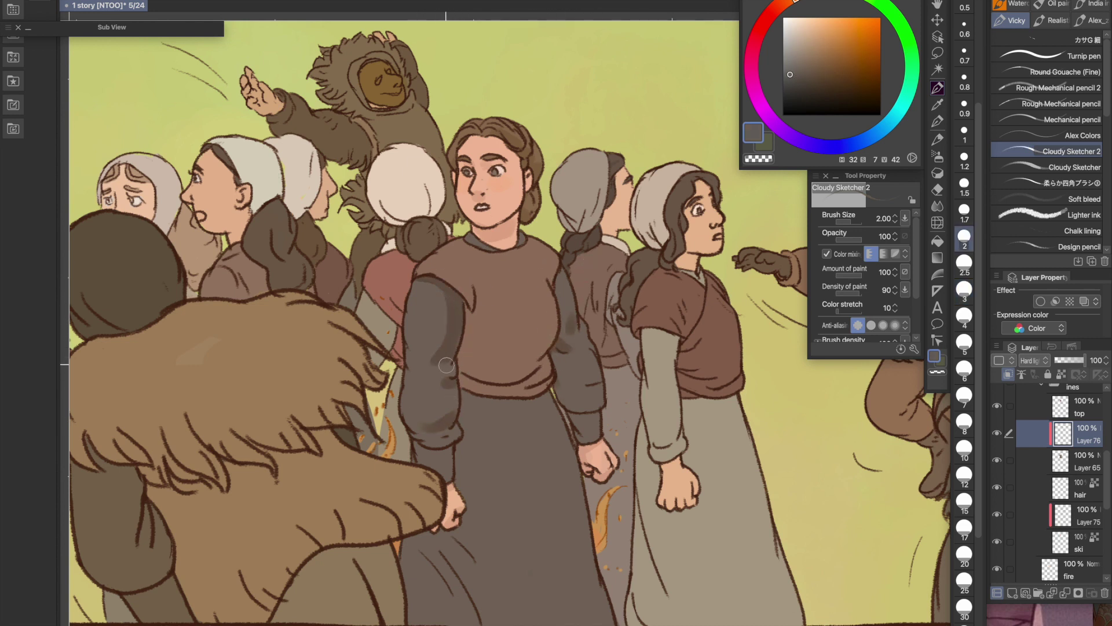
Step: Clean up the central woman's sleeve shading with the eraser and deepen the shadows on her other sleeve
{"action": "mouse_move", "coordinate": [459, 446]}
{"action": "left_mouse_down"}
{"action": "mouse_move", "coordinate": [426, 429]}
{"action": "mouse_move", "coordinate": [459, 452]}
{"action": "mouse_move", "coordinate": [456, 490]}
{"action": "mouse_move", "coordinate": [464, 446]}
{"action": "left_mouse_up"}
{"action": "key", "text": "e"}
{"action": "left_click_drag", "start_coordinate": [560, 406], "coordinate": [601, 403]}
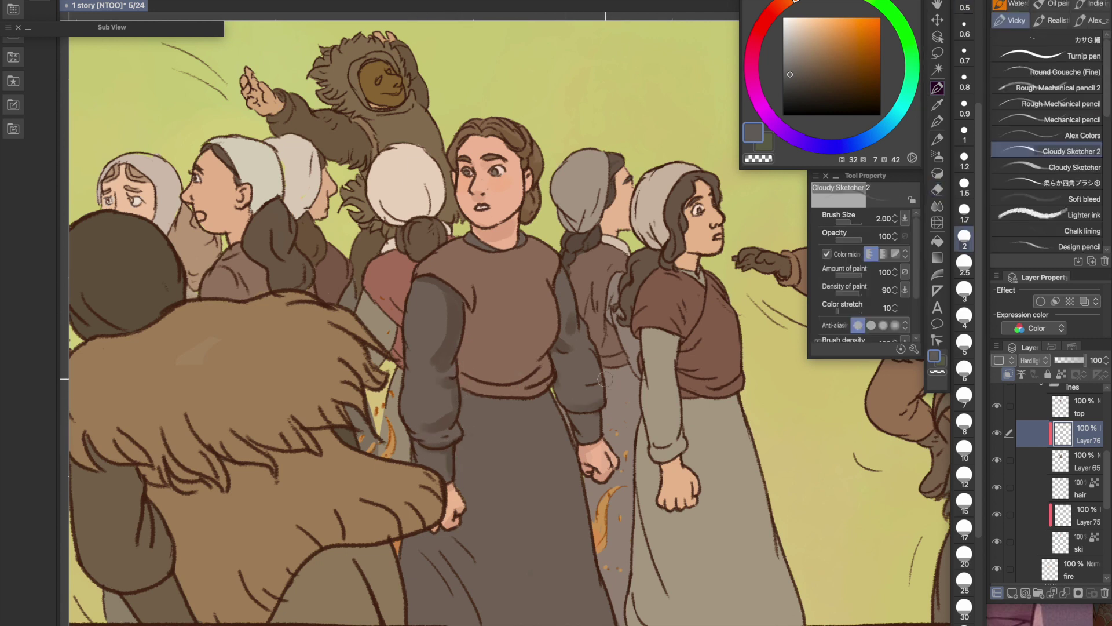
{"action": "left_click_drag", "start_coordinate": [573, 313], "coordinate": [569, 291]}
{"action": "left_click_drag", "start_coordinate": [590, 446], "coordinate": [562, 303]}
Step: Shade the side and lower folds of the central woman's skirt with Cloudy Sketcher 2 at size 4.00
{"action": "key", "text": "]"}
{"action": "key", "text": "]"}
{"action": "key", "text": "]"}
{"action": "left_click_drag", "start_coordinate": [539, 355], "coordinate": [561, 477]}
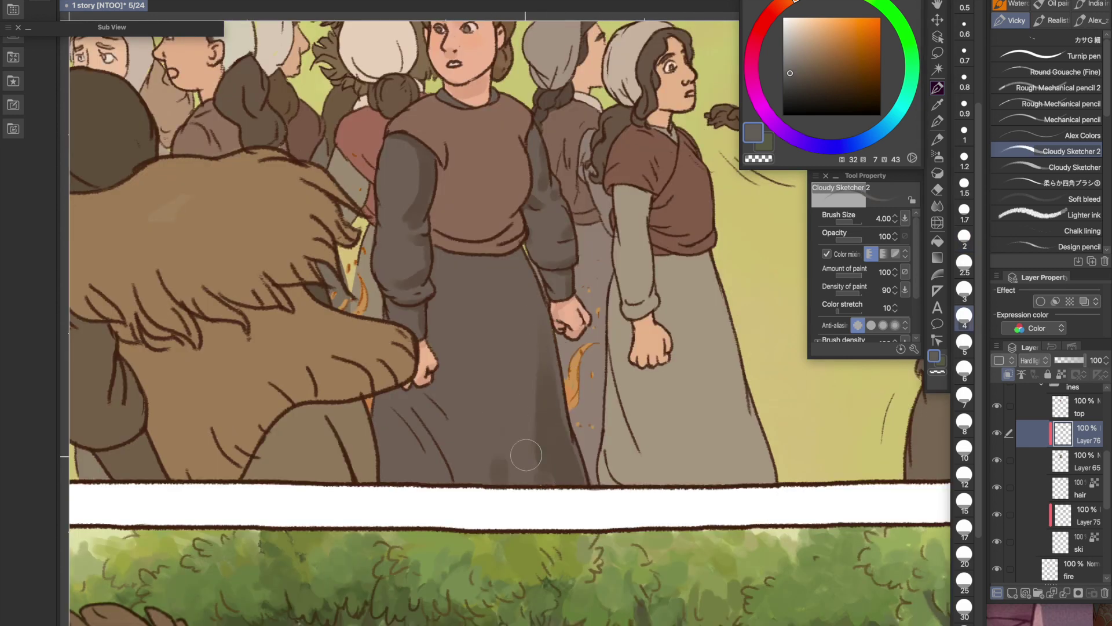
{"action": "scroll", "coordinate": [585, 348], "scroll_direction": "up", "scroll_amount": 3}
Step: Shade the central woman's bodice on a new layer and darken the skirt under her waistband with the brush at size 1.50
{"action": "key", "text": "ctrl+shift+n"}
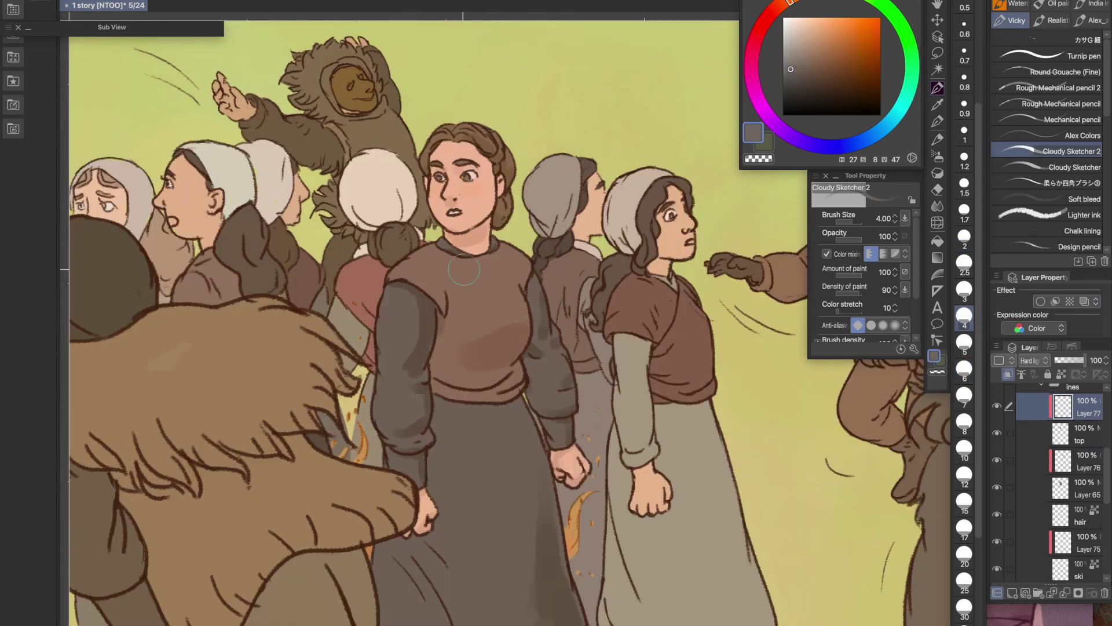
{"action": "left_click", "coordinate": [964, 184]}
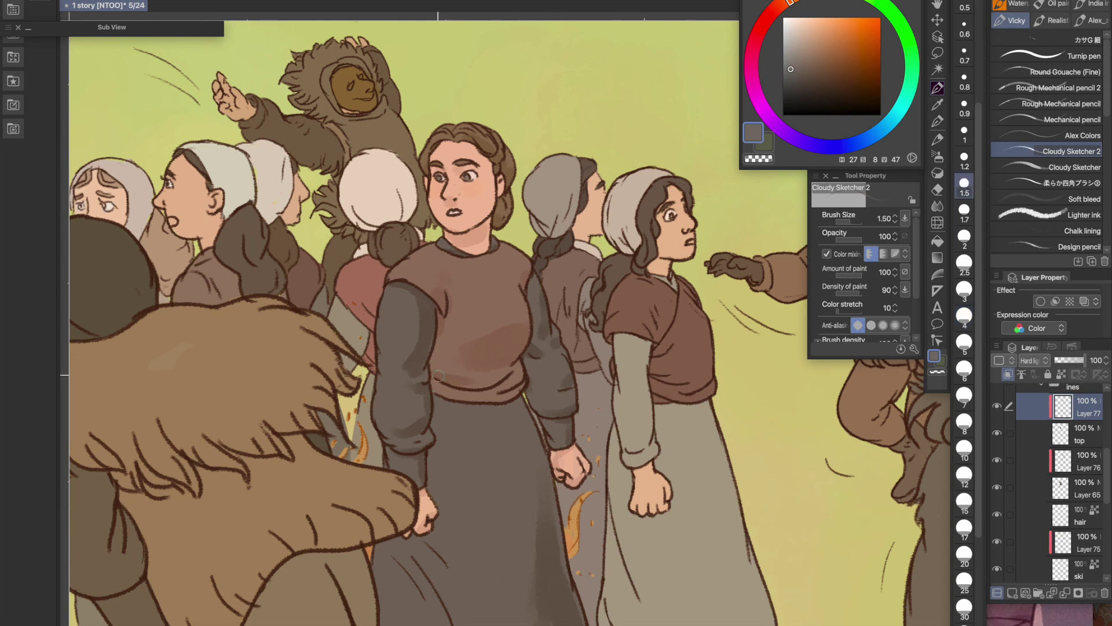
{"action": "left_click", "coordinate": [787, 73]}
{"action": "left_click", "coordinate": [1063, 460]}
{"action": "mouse_move", "coordinate": [439, 401]}
{"action": "left_mouse_down"}
{"action": "mouse_move", "coordinate": [503, 406]}
{"action": "mouse_move", "coordinate": [520, 393]}
{"action": "left_mouse_up"}
{"action": "left_click", "coordinate": [964, 265]}
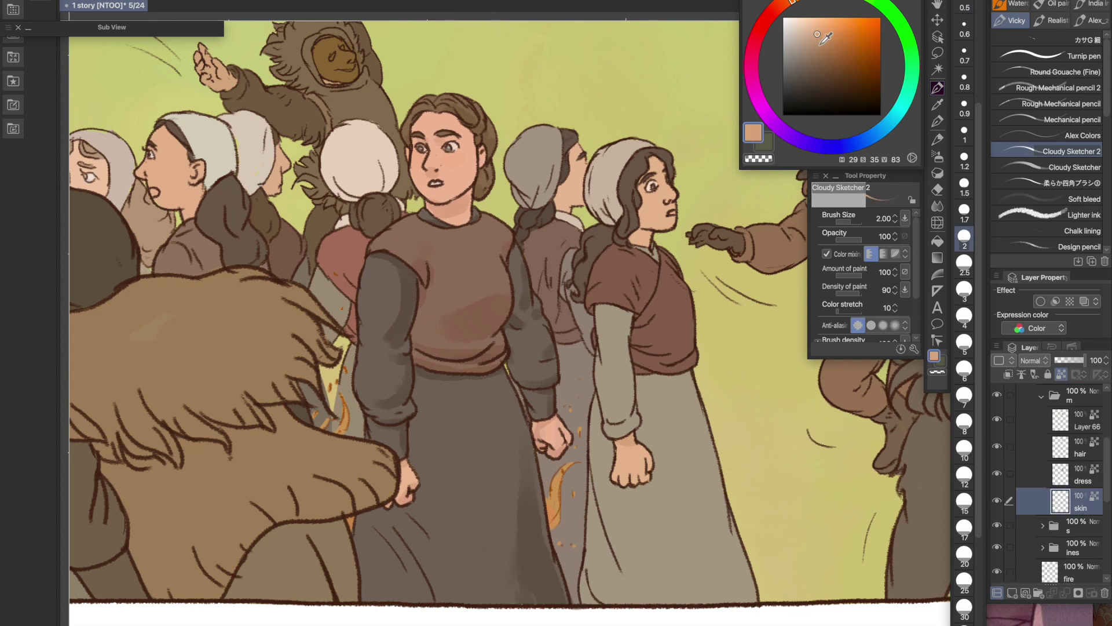
Step: Shade the dark-haired woman's wrist and face on the skin layer with a darker tan, reducing the brush size to 0.70
{"action": "left_click", "coordinate": [818, 38]}
{"action": "left_click_drag", "start_coordinate": [611, 442], "coordinate": [623, 447]}
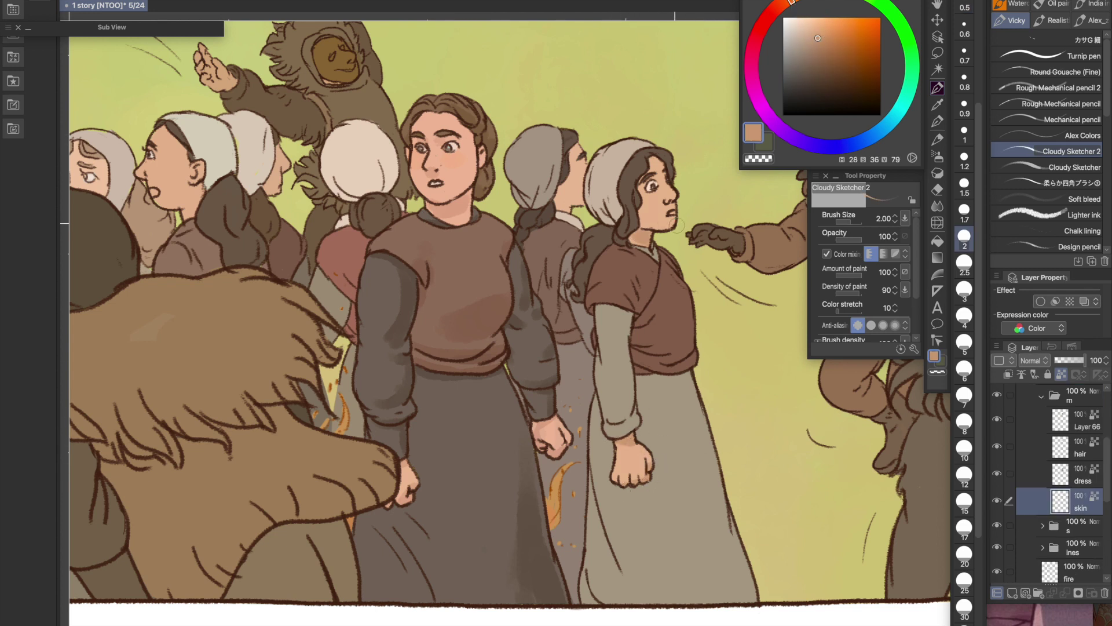
{"action": "left_click", "coordinate": [820, 38]}
{"action": "left_click", "coordinate": [965, 55]}
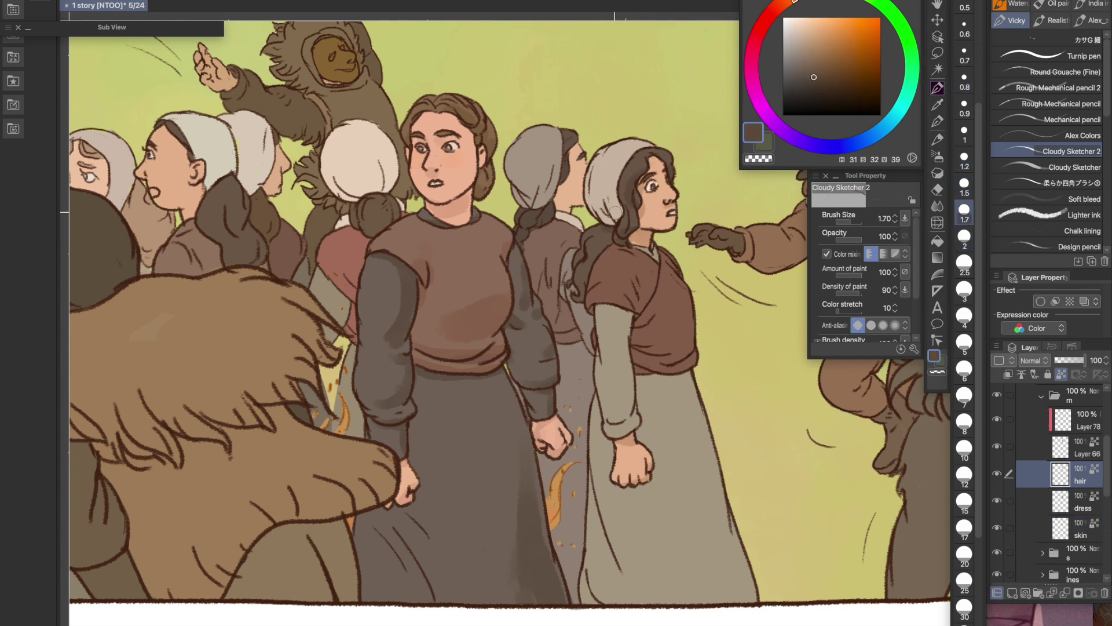
Step: Shade the dark-haired woman's headscarf on the shading layer and add warm brown tones to her hair
{"action": "left_click", "coordinate": [1064, 420]}
{"action": "mouse_move", "coordinate": [661, 148]}
{"action": "left_mouse_down"}
{"action": "mouse_move", "coordinate": [622, 181]}
{"action": "mouse_move", "coordinate": [623, 215]}
{"action": "left_mouse_up"}
{"action": "left_click", "coordinate": [608, 187], "text": "alt"}
{"action": "left_click", "coordinate": [590, 202], "text": "alt"}
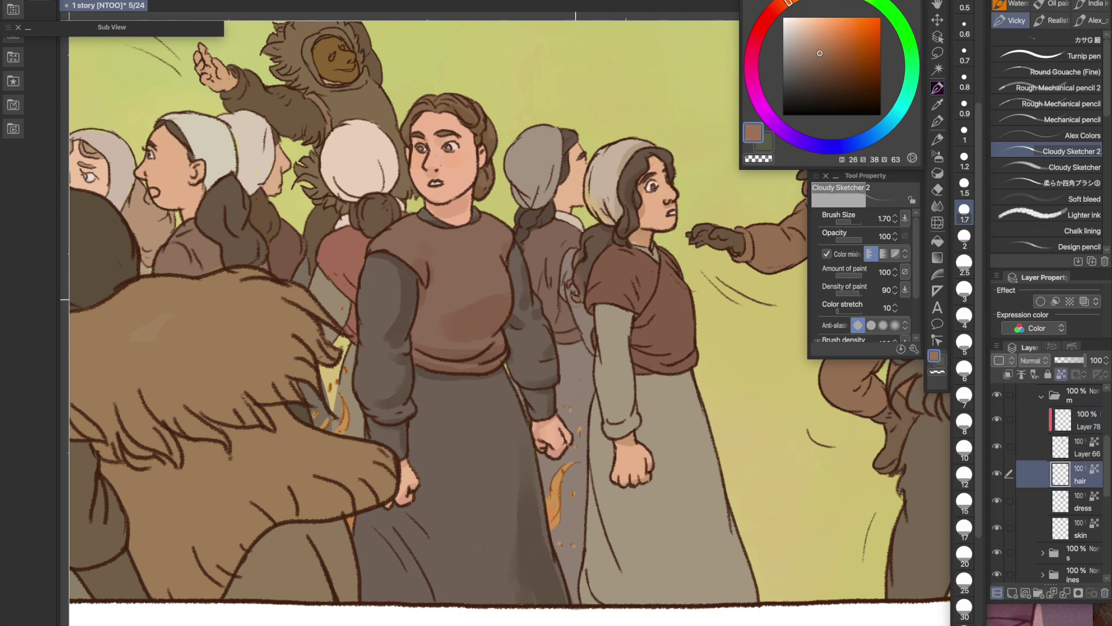
{"action": "left_click", "coordinate": [585, 264], "text": "alt"}
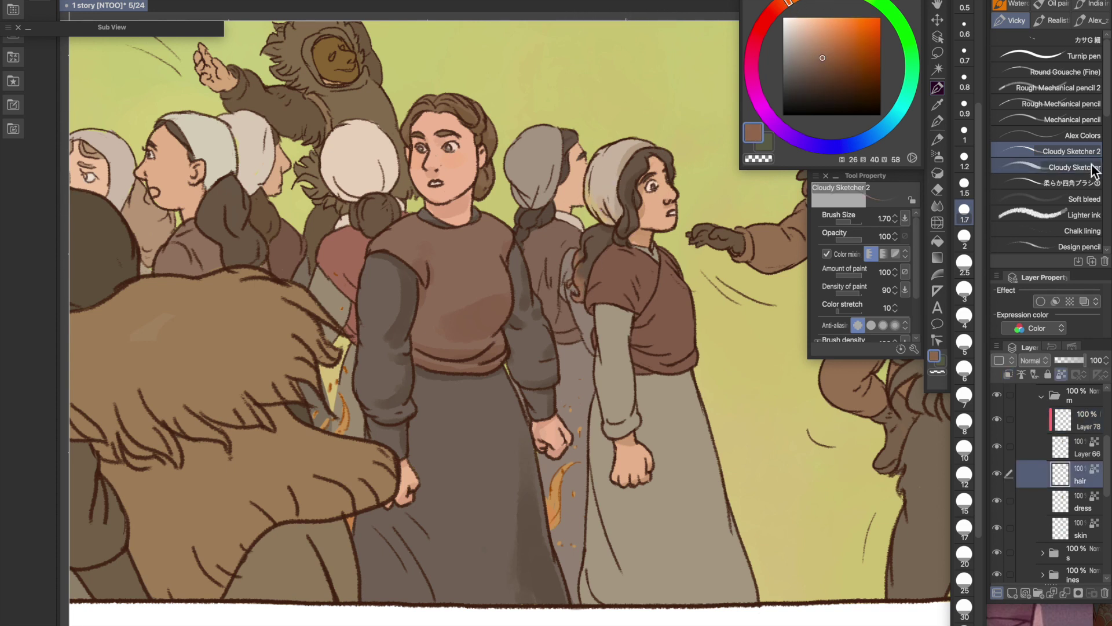
Step: Shade the dark-haired woman's red wrap on her top shading layer with a muted gray-brown
{"action": "left_click", "coordinate": [658, 309], "text": "ctrl+shift"}
{"action": "key", "text": "bracketleft"}
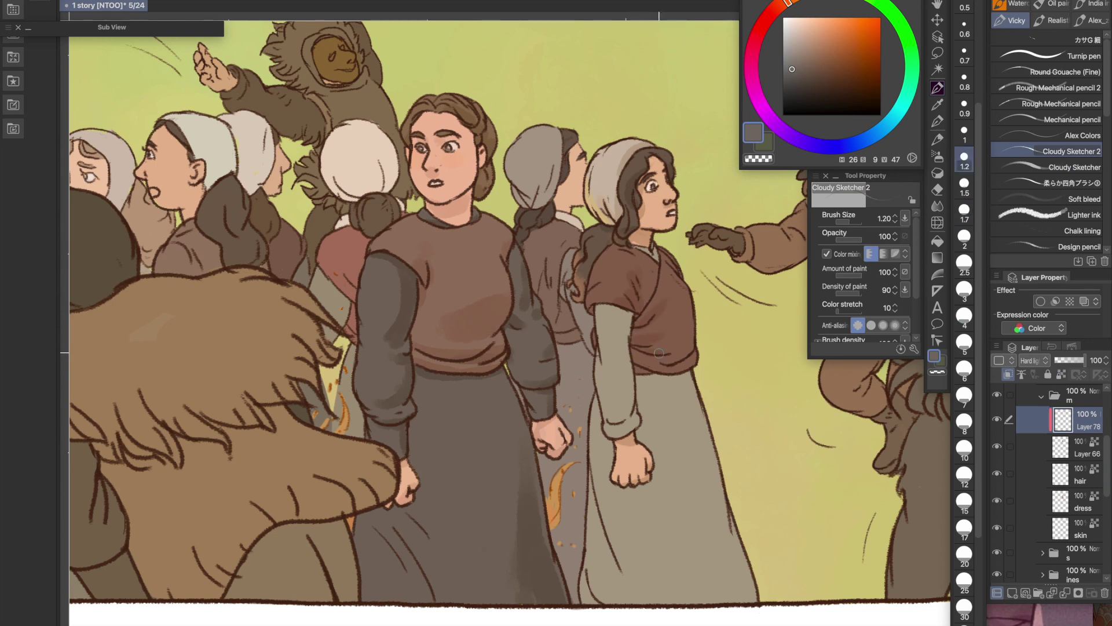
{"action": "key", "text": "bracketright"}
{"action": "key", "text": "bracketright"}
{"action": "key", "text": "bracketright"}
{"action": "key", "text": "bracketright"}
Step: Add a shading layer above the dress layer and shade the dark-haired woman's sleeve down to the cuff
{"action": "left_click", "coordinate": [629, 308], "text": "alt"}
{"action": "left_click", "coordinate": [629, 307], "text": "ctrl+shift"}
{"action": "key", "text": "ctrl+shift+n"}
{"action": "left_click_drag", "start_coordinate": [626, 306], "coordinate": [633, 414]}
{"action": "key", "text": "ctrl+z"}
{"action": "left_click", "coordinate": [964, 237]}
{"action": "left_click_drag", "start_coordinate": [636, 372], "coordinate": [626, 414]}
{"action": "key", "text": "bracketleft"}
{"action": "key", "text": "bracketleft"}
{"action": "key", "text": "bracketleft"}
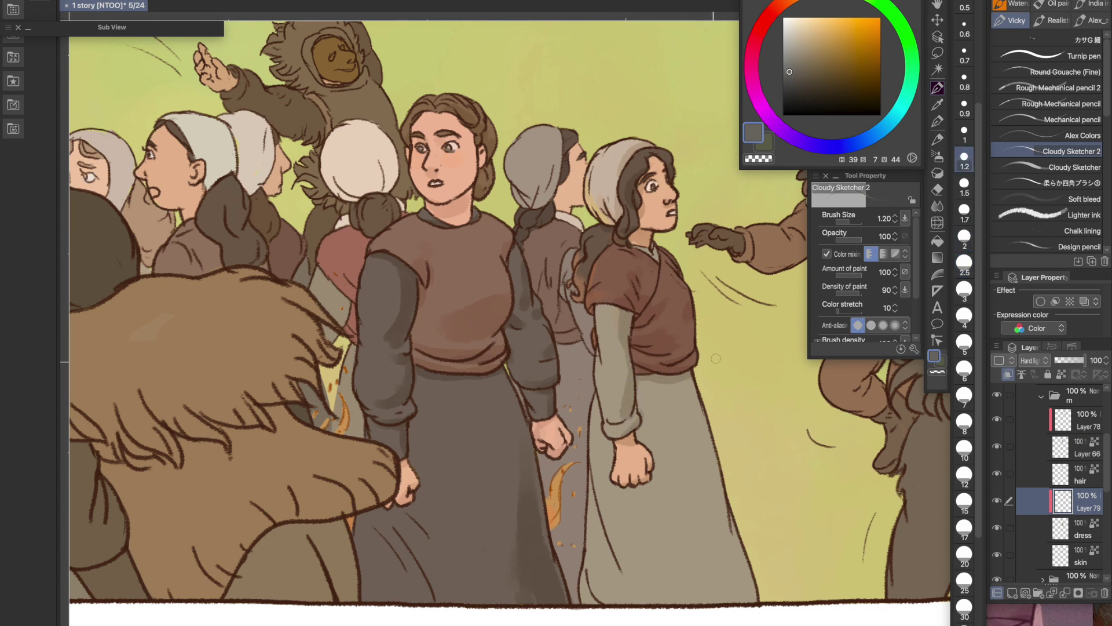
Step: Shade the front, side and lower hem of the dark-haired woman's skirt with a large brush, down to size 4.00
{"action": "left_click", "coordinate": [965, 448]}
{"action": "left_click_drag", "start_coordinate": [701, 504], "coordinate": [710, 547]}
{"action": "left_click", "coordinate": [964, 318]}
{"action": "left_click_drag", "start_coordinate": [756, 582], "coordinate": [746, 598]}
{"action": "left_click_drag", "start_coordinate": [615, 510], "coordinate": [640, 592]}
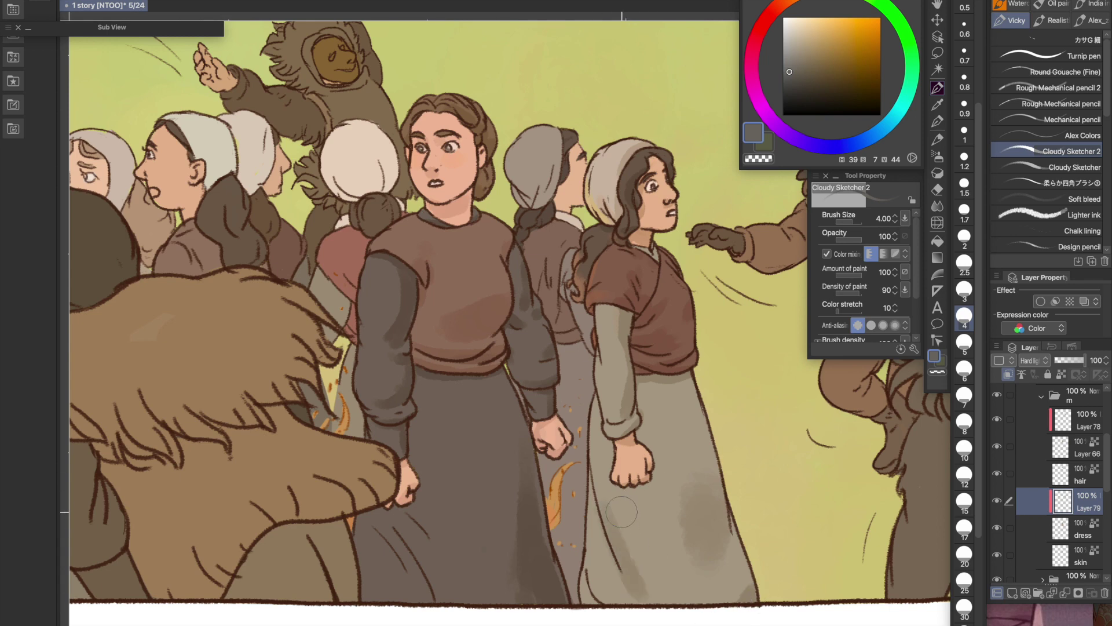
Step: Shade the foreground hooded figure's dark sleeve at size 1.70 and his trousers under the coat at size 5
{"action": "left_click", "coordinate": [965, 210]}
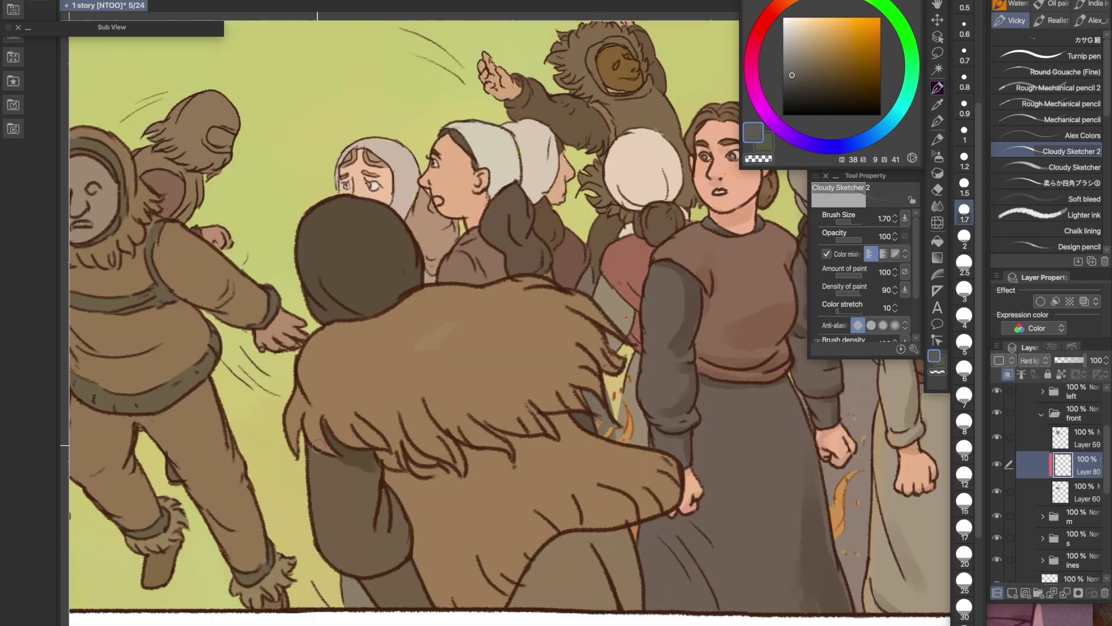
{"action": "mouse_move", "coordinate": [319, 446]}
{"action": "left_mouse_down"}
{"action": "mouse_move", "coordinate": [349, 445]}
{"action": "mouse_move", "coordinate": [374, 481]}
{"action": "mouse_move", "coordinate": [395, 565]}
{"action": "left_mouse_up"}
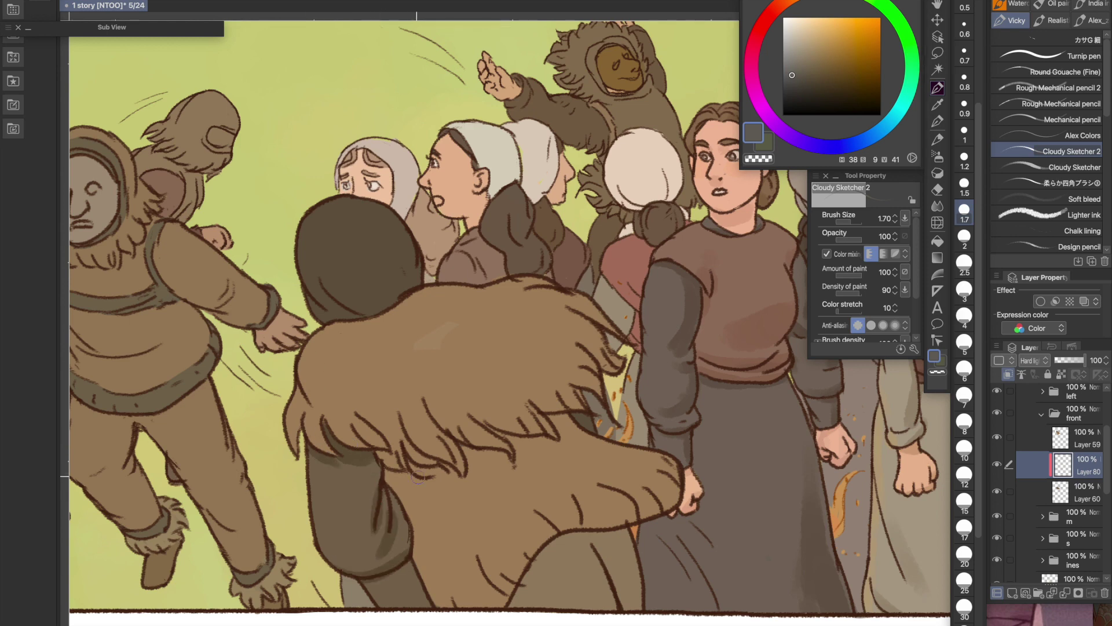
{"action": "scroll", "coordinate": [328, 558], "scroll_direction": "down", "scroll_amount": 4}
{"action": "left_click_drag", "start_coordinate": [333, 338], "coordinate": [375, 352]}
{"action": "left_click", "coordinate": [794, 77]}
{"action": "left_click", "coordinate": [964, 344]}
{"action": "mouse_move", "coordinate": [559, 325]}
{"action": "left_mouse_down"}
{"action": "mouse_move", "coordinate": [502, 373]}
{"action": "mouse_move", "coordinate": [628, 313]}
{"action": "left_mouse_up"}
{"action": "left_click_drag", "start_coordinate": [548, 353], "coordinate": [505, 394]}
{"action": "left_click_drag", "start_coordinate": [422, 326], "coordinate": [460, 326]}
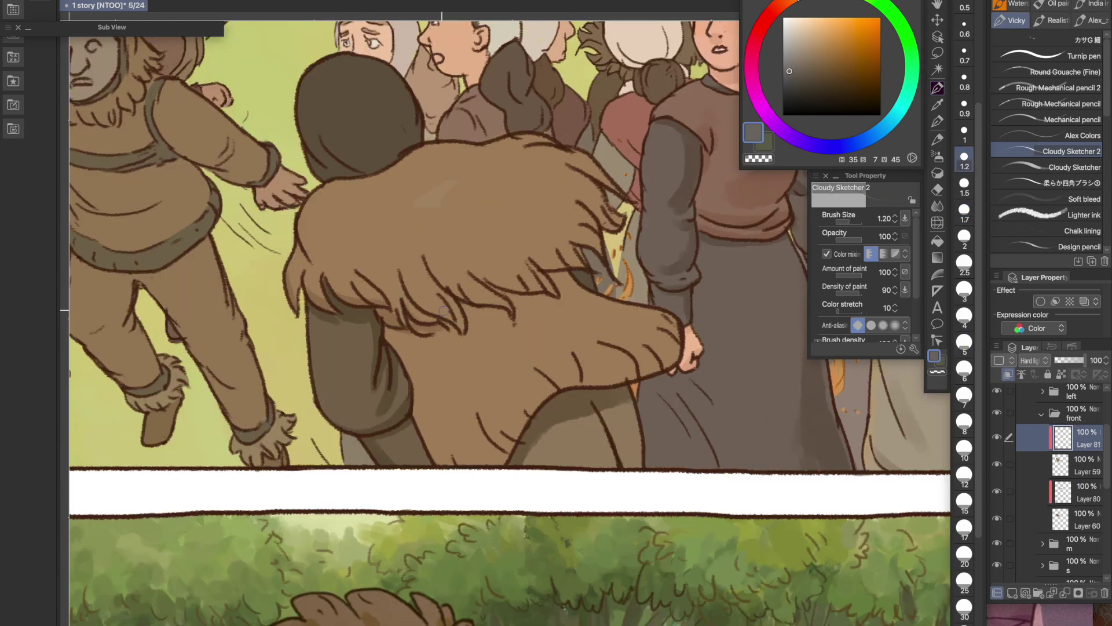
Step: Shade beneath the shaggy fringe of the foreground figure's fur cape with a dark gray-brown on the layer above the coat
{"action": "left_click_drag", "start_coordinate": [409, 288], "coordinate": [461, 312]}
{"action": "mouse_move", "coordinate": [465, 296]}
{"action": "left_mouse_down"}
{"action": "mouse_move", "coordinate": [509, 308]}
{"action": "mouse_move", "coordinate": [524, 290]}
{"action": "left_mouse_up"}
{"action": "mouse_move", "coordinate": [545, 269]}
{"action": "left_mouse_down"}
{"action": "mouse_move", "coordinate": [582, 264]}
{"action": "mouse_move", "coordinate": [616, 210]}
{"action": "left_mouse_up"}
{"action": "left_click_drag", "start_coordinate": [586, 174], "coordinate": [614, 186]}
{"action": "left_click", "coordinate": [793, 75]}
{"action": "mouse_move", "coordinate": [408, 328]}
{"action": "left_mouse_down"}
{"action": "mouse_move", "coordinate": [449, 335]}
{"action": "mouse_move", "coordinate": [452, 348]}
{"action": "left_mouse_up"}
{"action": "mouse_move", "coordinate": [460, 310]}
{"action": "left_mouse_down"}
{"action": "mouse_move", "coordinate": [543, 294]}
{"action": "mouse_move", "coordinate": [576, 267]}
{"action": "left_mouse_up"}
{"action": "left_click_drag", "start_coordinate": [387, 330], "coordinate": [401, 336]}
Step: Shade the lower coat edge and folds of the foreground figure, reducing the brush from size 6 to 2.50 and 1.00
{"action": "left_click", "coordinate": [964, 370]}
{"action": "mouse_move", "coordinate": [487, 464]}
{"action": "left_mouse_down"}
{"action": "mouse_move", "coordinate": [532, 411]}
{"action": "mouse_move", "coordinate": [635, 379]}
{"action": "left_mouse_up"}
{"action": "left_click", "coordinate": [964, 264]}
{"action": "left_click_drag", "start_coordinate": [532, 404], "coordinate": [567, 383]}
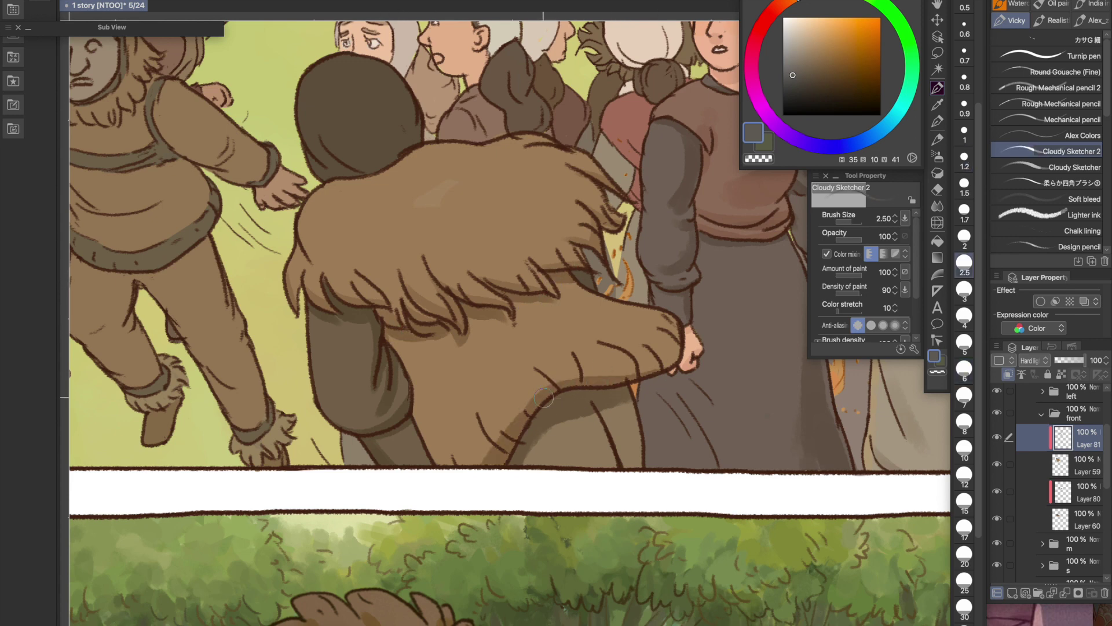
{"action": "left_click", "coordinate": [965, 130]}
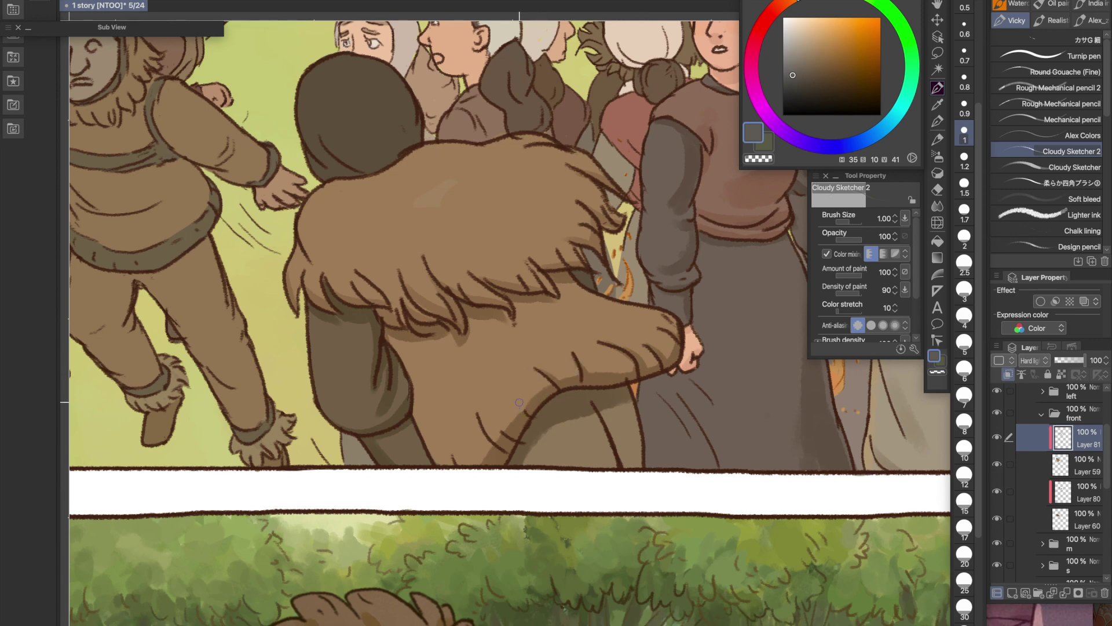
{"action": "left_click_drag", "start_coordinate": [414, 399], "coordinate": [428, 449]}
{"action": "left_click_drag", "start_coordinate": [521, 216], "coordinate": [554, 228]}
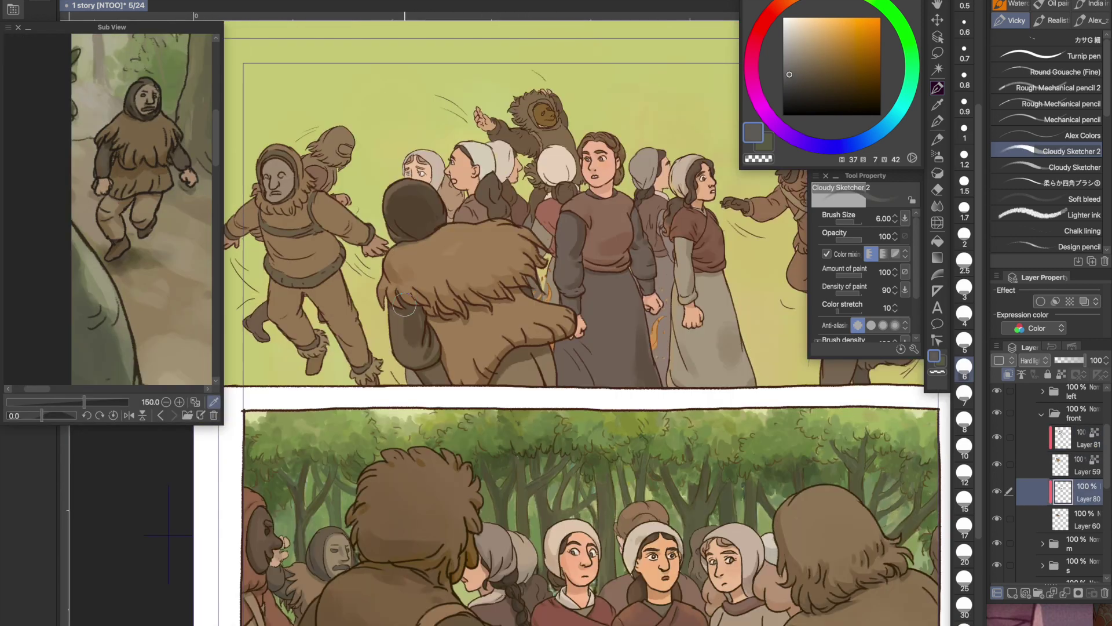
Step: Add broad soft shading to the foreground figure's sleeve and fur coat at size 6.00, sampling tones from the coat
{"action": "mouse_move", "coordinate": [412, 347]}
{"action": "left_mouse_down"}
{"action": "mouse_move", "coordinate": [429, 339]}
{"action": "mouse_move", "coordinate": [405, 356]}
{"action": "left_mouse_up"}
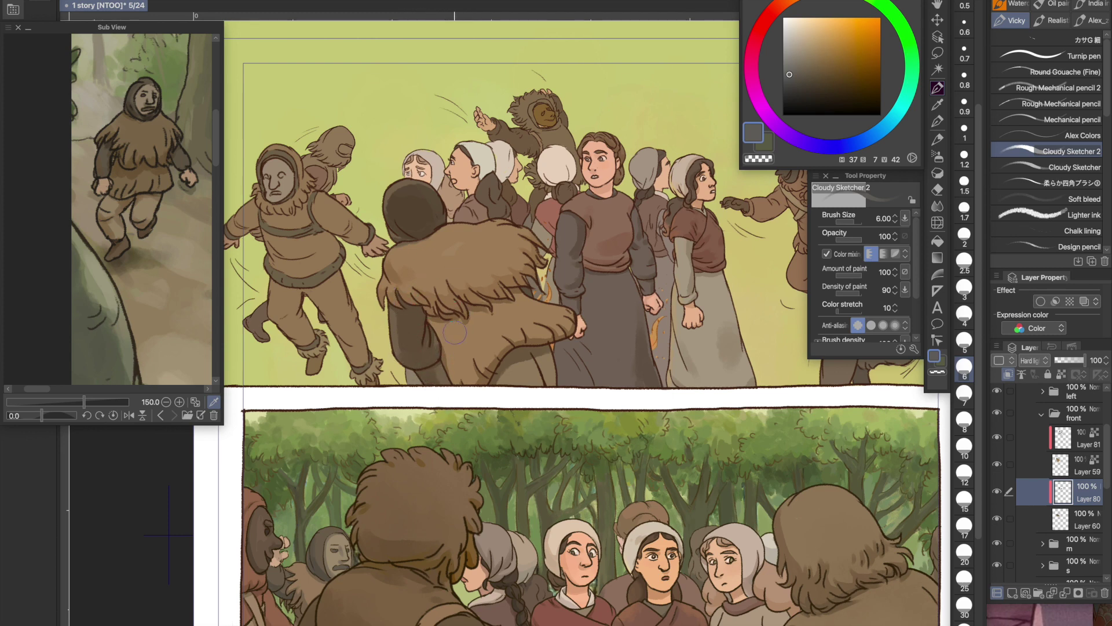
{"action": "left_click", "coordinate": [517, 353], "text": "alt"}
{"action": "left_click", "coordinate": [513, 356], "text": "alt"}
{"action": "left_click", "coordinate": [487, 379], "text": "alt"}
{"action": "left_click", "coordinate": [436, 340], "text": "ctrl+shift"}
{"action": "key", "text": "b"}
{"action": "left_click", "coordinate": [437, 339], "text": "alt"}
{"action": "left_click_drag", "start_coordinate": [456, 342], "coordinate": [459, 366]}
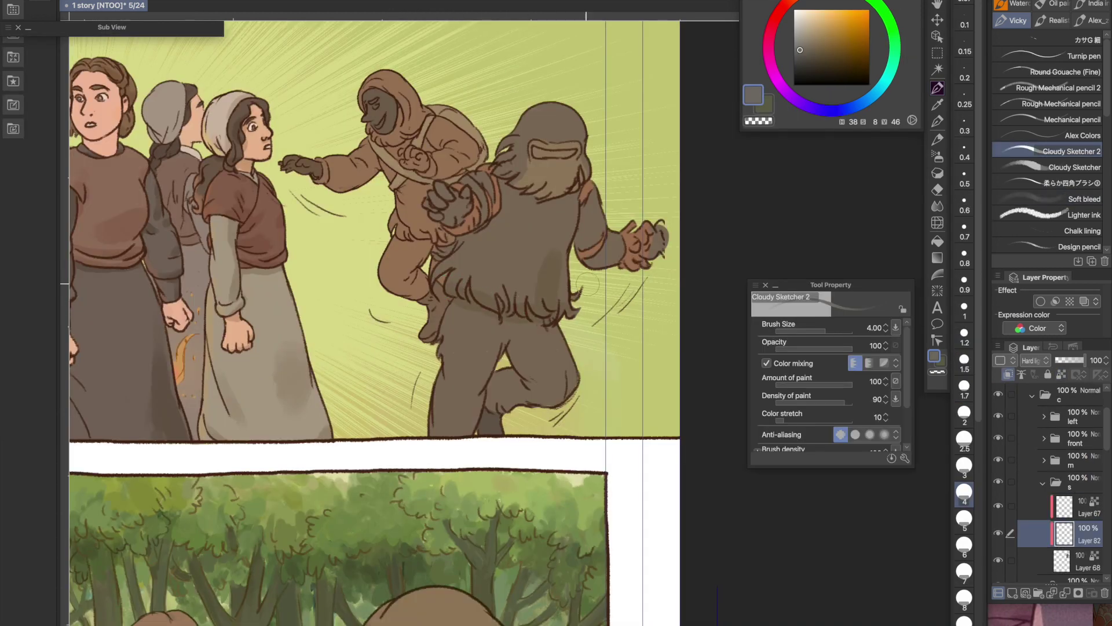
Step: Shade the shaggy gray figure's back and legs on its shading layer, with brush sizes between 4.00 and 1.50
{"action": "left_click_drag", "start_coordinate": [561, 249], "coordinate": [551, 231]}
{"action": "left_click_drag", "start_coordinate": [549, 287], "coordinate": [549, 268]}
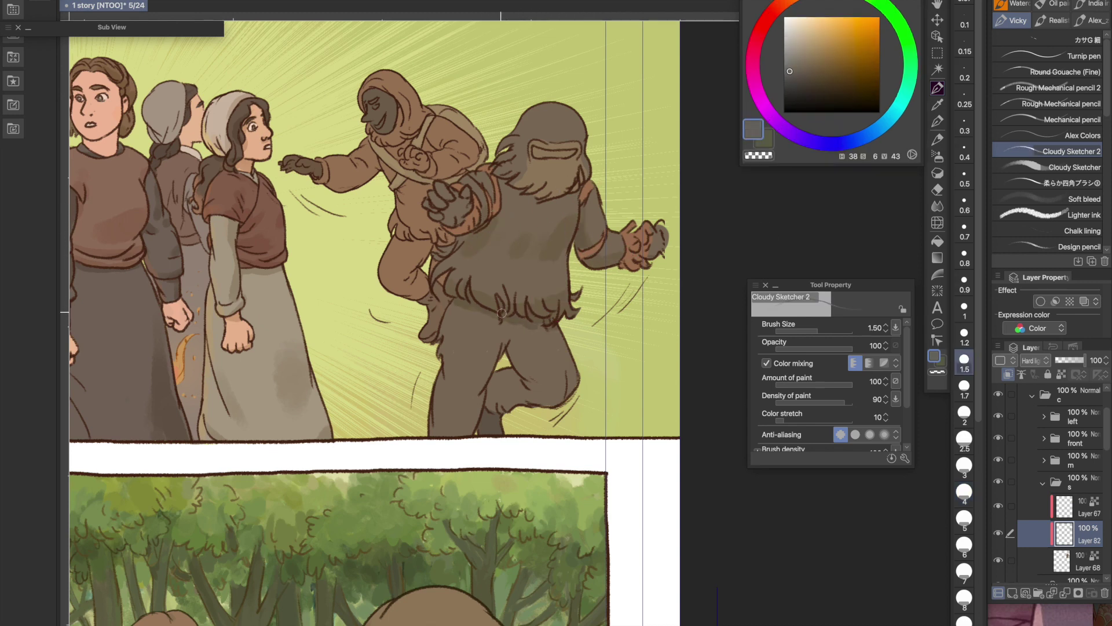
{"action": "key", "text": "bracketright"}
{"action": "key", "text": "bracketright"}
{"action": "key", "text": "bracketright"}
{"action": "left_click", "coordinate": [507, 376], "text": "alt"}
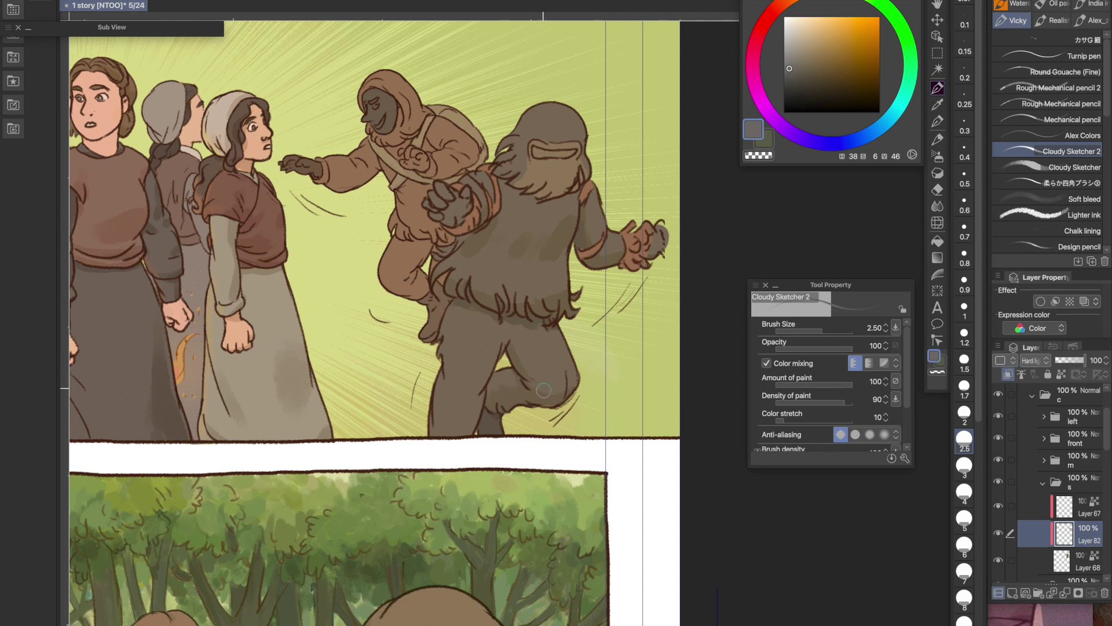
{"action": "left_click_drag", "start_coordinate": [459, 384], "coordinate": [482, 398]}
Step: Shade the shaggy figure's raised hand at size 1.20 and sample the cuff's brown on the layer above
{"action": "key", "text": "bracketleft"}
{"action": "key", "text": "bracketleft"}
{"action": "key", "text": "bracketleft"}
{"action": "key", "text": "bracketleft"}
{"action": "key", "text": "bracketleft"}
{"action": "key", "text": "bracketleft"}
{"action": "key", "text": "bracketright"}
{"action": "key", "text": "bracketright"}
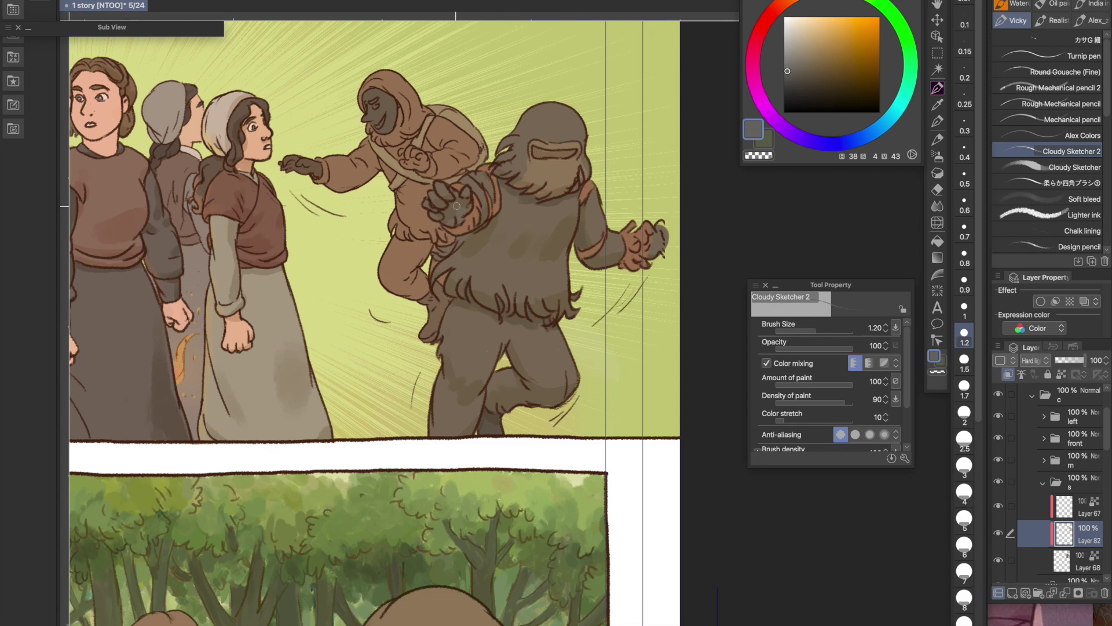
{"action": "key", "text": "alt+bracketright"}
{"action": "left_click", "coordinate": [477, 202], "text": "alt"}
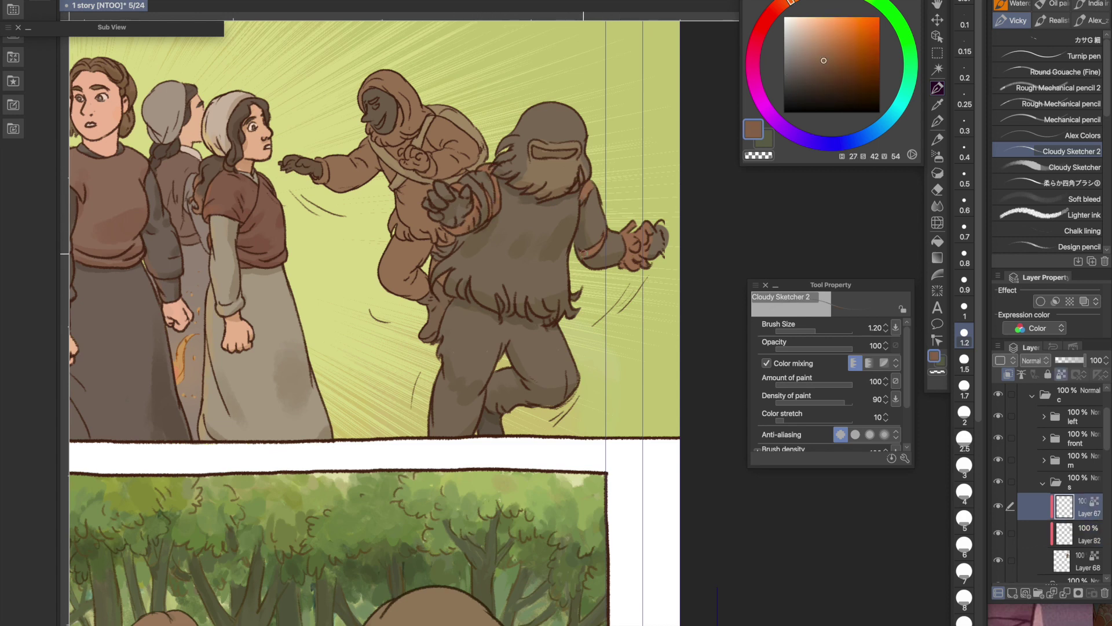
Step: Shade the shaggy figure's head fur and the area around its face opening with a darker gray
{"action": "left_click", "coordinate": [538, 154], "text": "alt"}
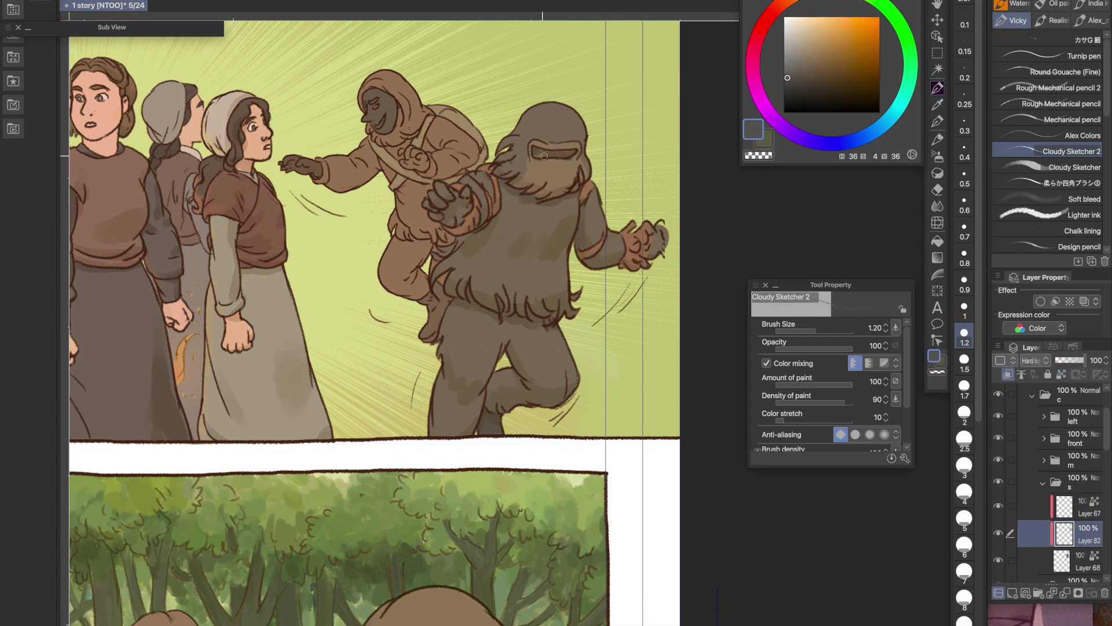
{"action": "key", "text": "bracketright"}
{"action": "key", "text": "bracketright"}
{"action": "key", "text": "bracketright"}
{"action": "left_click", "coordinate": [567, 143], "text": "alt"}
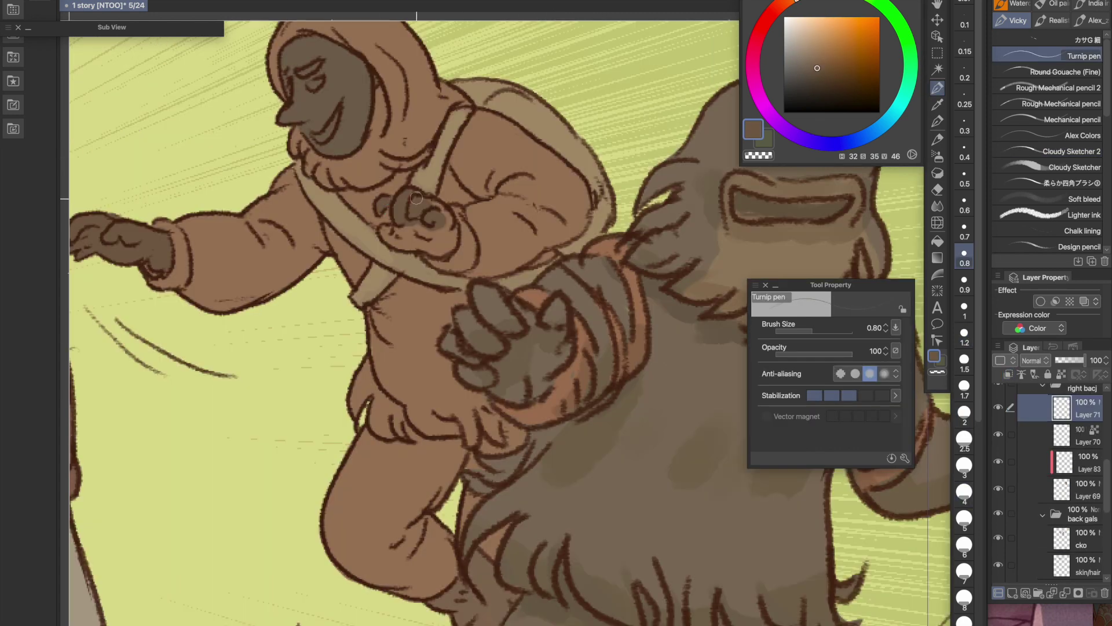
Step: Fill the rest of the hooded backpacker's clenched fist with the Turnip pen and shade his bent sleeve down to size 0.90
{"action": "mouse_move", "coordinate": [412, 235]}
{"action": "left_mouse_down"}
{"action": "mouse_move", "coordinate": [451, 240]}
{"action": "mouse_move", "coordinate": [423, 234]}
{"action": "left_mouse_up"}
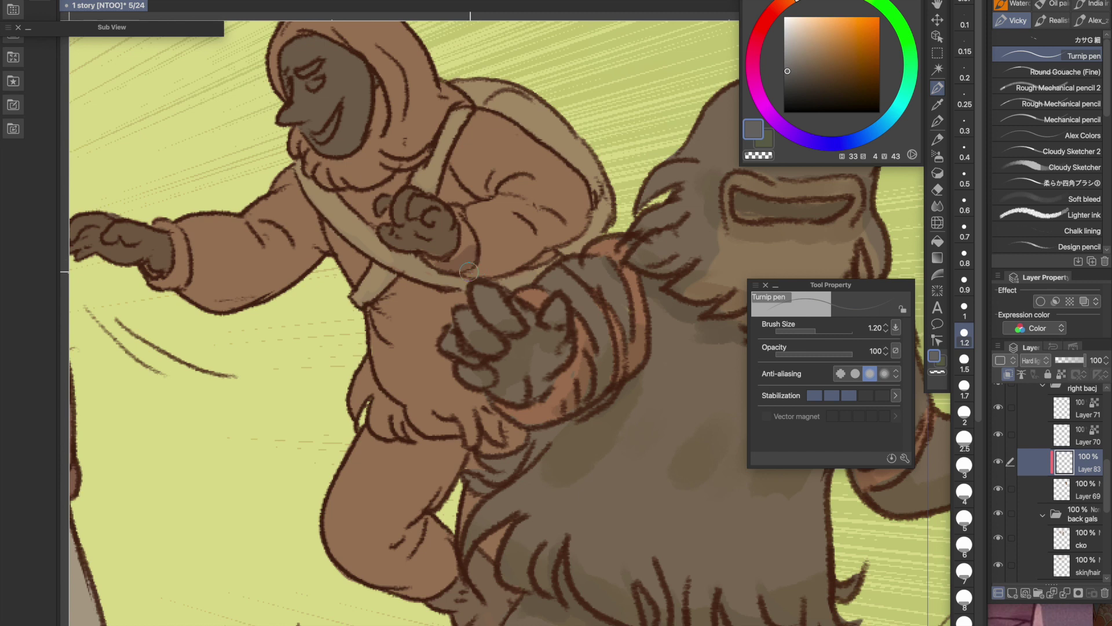
{"action": "mouse_move", "coordinate": [473, 248]}
{"action": "left_mouse_down"}
{"action": "mouse_move", "coordinate": [465, 268]}
{"action": "mouse_move", "coordinate": [584, 218]}
{"action": "left_mouse_up"}
{"action": "key", "text": "bracketleft"}
{"action": "key", "text": "bracketleft"}
{"action": "left_click_drag", "start_coordinate": [514, 213], "coordinate": [537, 231]}
{"action": "left_click_drag", "start_coordinate": [538, 201], "coordinate": [564, 205]}
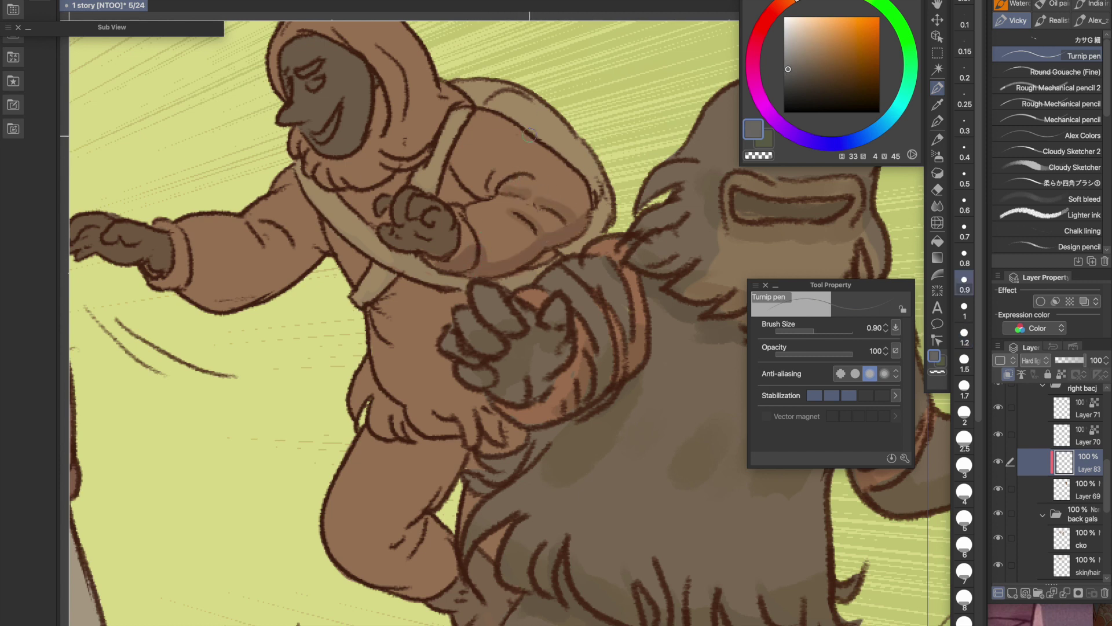
{"action": "left_click_drag", "start_coordinate": [481, 174], "coordinate": [463, 188]}
Step: Shade the hooded backpacker's outstretched arm, chest and lower tunic with the Turnip pen at size 0.90
{"action": "mouse_move", "coordinate": [264, 232]}
{"action": "left_mouse_down"}
{"action": "mouse_move", "coordinate": [277, 250]}
{"action": "mouse_move", "coordinate": [296, 232]}
{"action": "left_mouse_up"}
{"action": "mouse_move", "coordinate": [187, 246]}
{"action": "left_mouse_down"}
{"action": "mouse_move", "coordinate": [168, 278]}
{"action": "mouse_move", "coordinate": [279, 292]}
{"action": "left_mouse_up"}
{"action": "left_click_drag", "start_coordinate": [319, 232], "coordinate": [297, 255]}
{"action": "left_click_drag", "start_coordinate": [312, 213], "coordinate": [331, 246]}
{"action": "mouse_move", "coordinate": [384, 428]}
{"action": "left_mouse_down"}
{"action": "mouse_move", "coordinate": [440, 414]}
{"action": "mouse_move", "coordinate": [480, 445]}
{"action": "left_mouse_up"}
{"action": "mouse_move", "coordinate": [461, 394]}
{"action": "left_mouse_down"}
{"action": "mouse_move", "coordinate": [426, 415]}
{"action": "mouse_move", "coordinate": [377, 362]}
{"action": "left_mouse_up"}
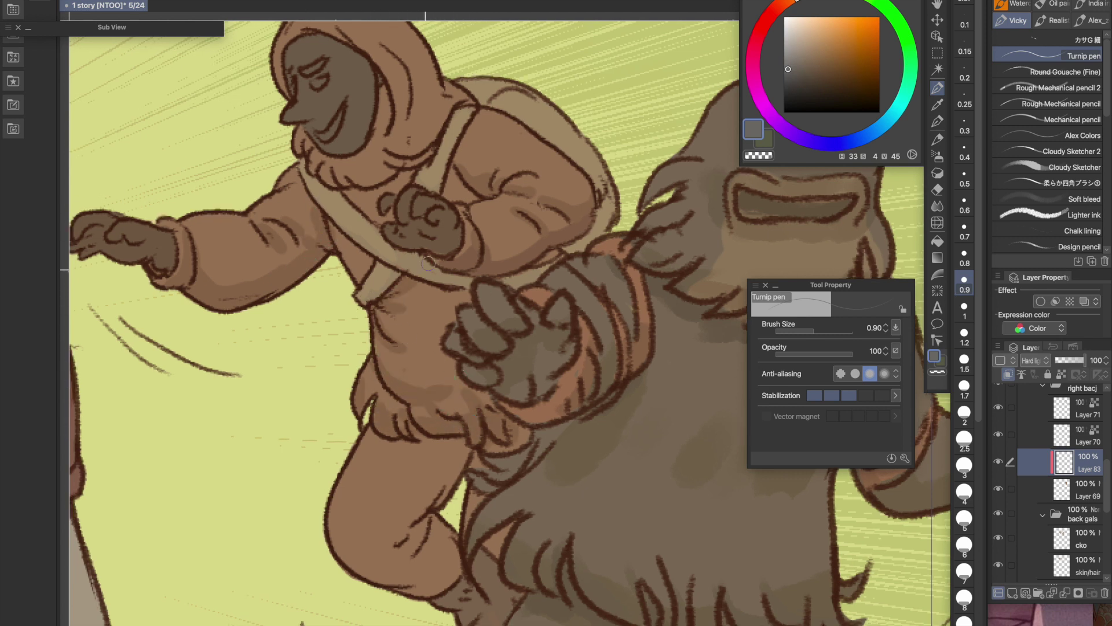
Step: Shade the hooded backpacker's hood and its ragged collar beneath the face
{"action": "left_click_drag", "start_coordinate": [339, 178], "coordinate": [445, 133]}
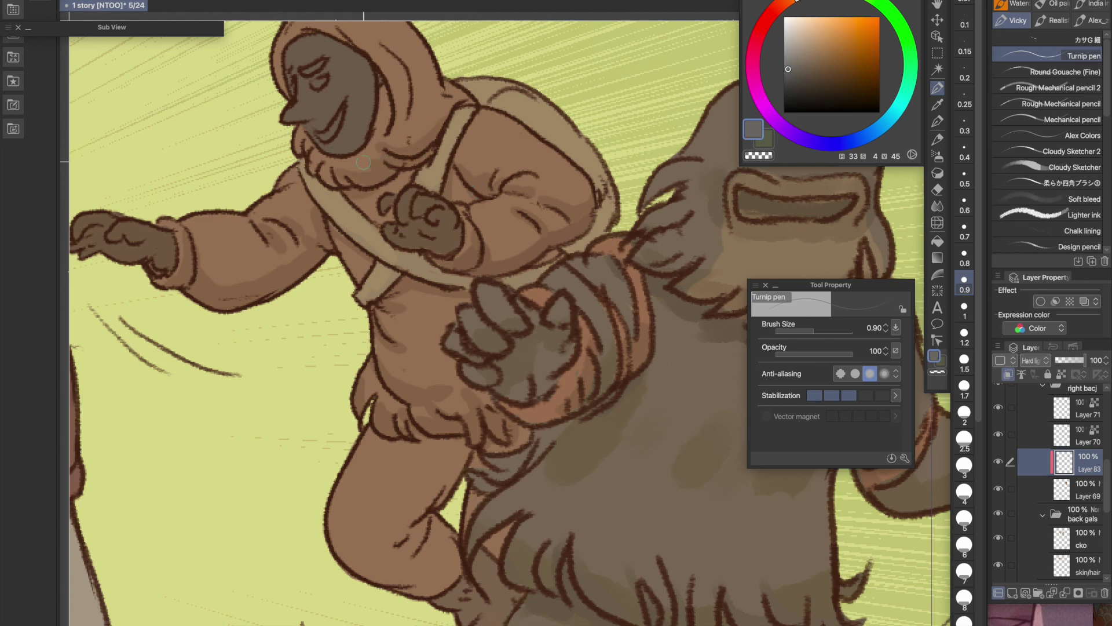
{"action": "scroll", "coordinate": [330, 176], "scroll_direction": "up", "scroll_amount": 3}
{"action": "left_click_drag", "start_coordinate": [408, 175], "coordinate": [420, 216]}
Step: Shade the backpacker's bent leg at size 1.70 and darken it beneath the tunic hem at size 1.00
{"action": "key", "text": "bracketright"}
{"action": "key", "text": "bracketright"}
{"action": "key", "text": "bracketright"}
{"action": "key", "text": "bracketright"}
{"action": "scroll", "coordinate": [308, 147], "scroll_direction": "down", "scroll_amount": 3}
{"action": "scroll", "coordinate": [479, 460], "scroll_direction": "down", "scroll_amount": 3}
{"action": "left_click_drag", "start_coordinate": [472, 318], "coordinate": [388, 409]}
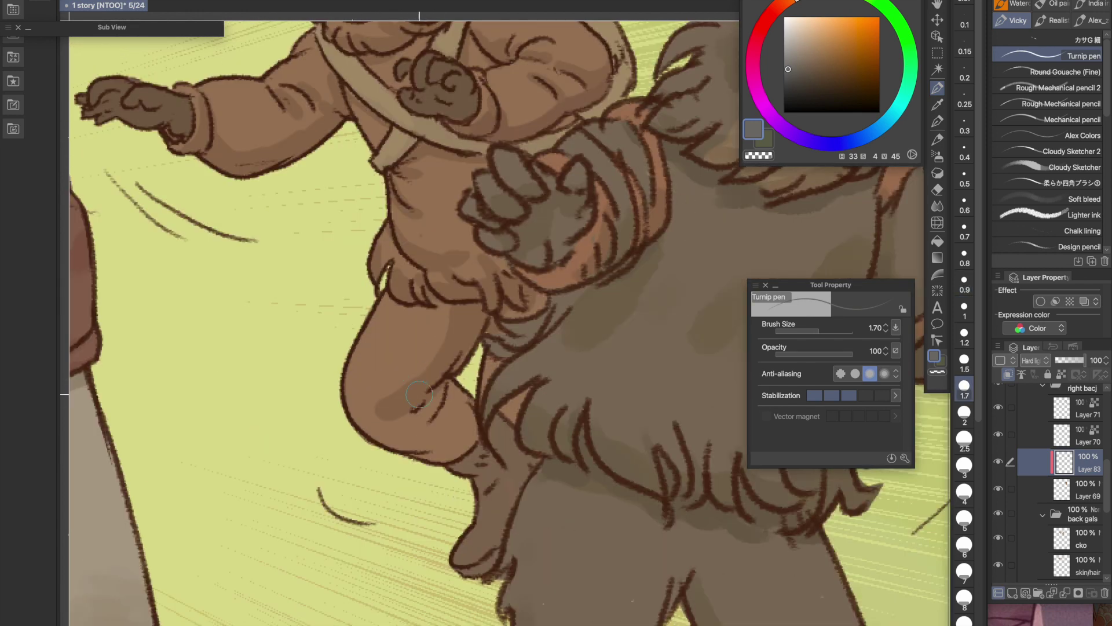
{"action": "key", "text": "bracketleft"}
{"action": "key", "text": "bracketleft"}
{"action": "key", "text": "bracketleft"}
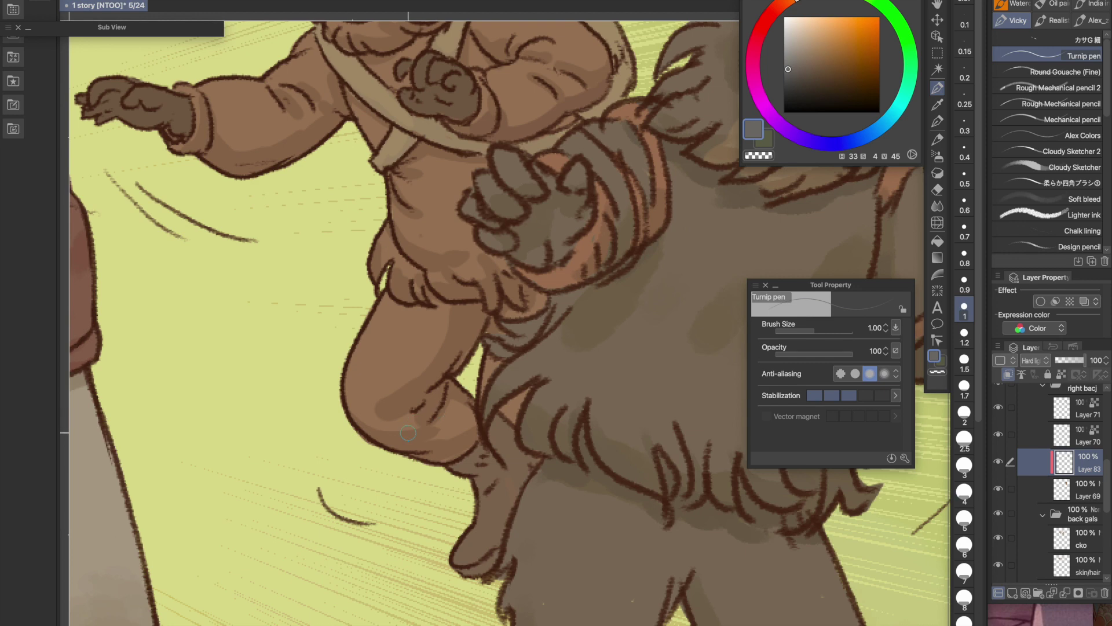
{"action": "left_click", "coordinate": [422, 319], "text": "alt"}
{"action": "left_click_drag", "start_coordinate": [396, 302], "coordinate": [487, 306]}
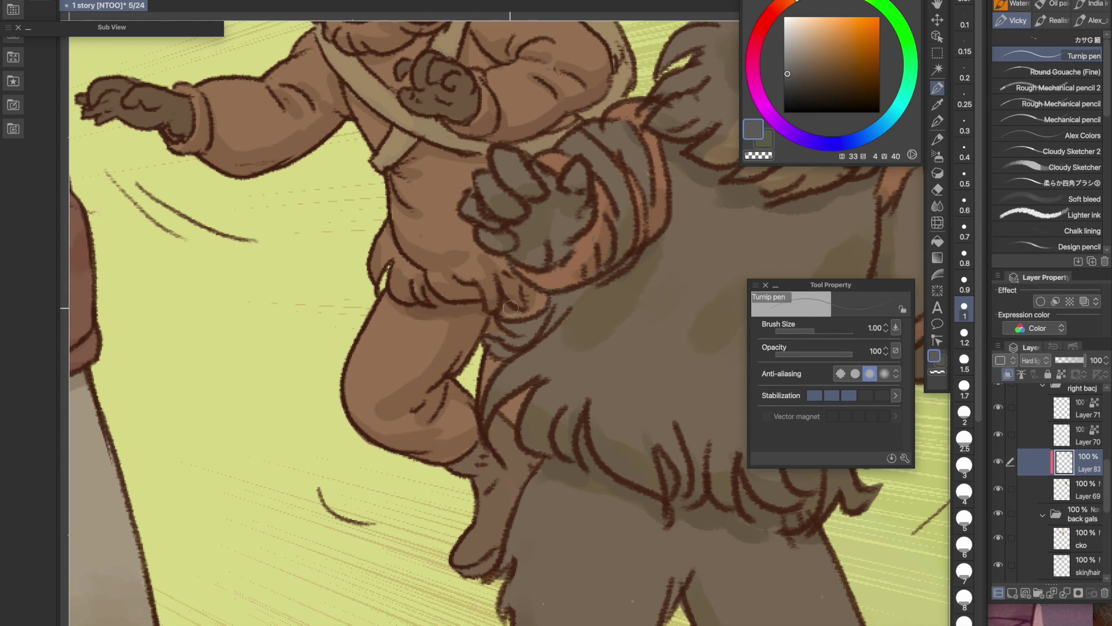
Step: Shade the backpacker's chest straps and waist strap on a separate shading layer with the Turnip pen at size 1.00
{"action": "scroll", "coordinate": [520, 299], "scroll_direction": "up", "scroll_amount": 3}
{"action": "mouse_move", "coordinate": [480, 193]}
{"action": "left_mouse_down"}
{"action": "mouse_move", "coordinate": [466, 225]}
{"action": "mouse_move", "coordinate": [479, 222]}
{"action": "left_mouse_up"}
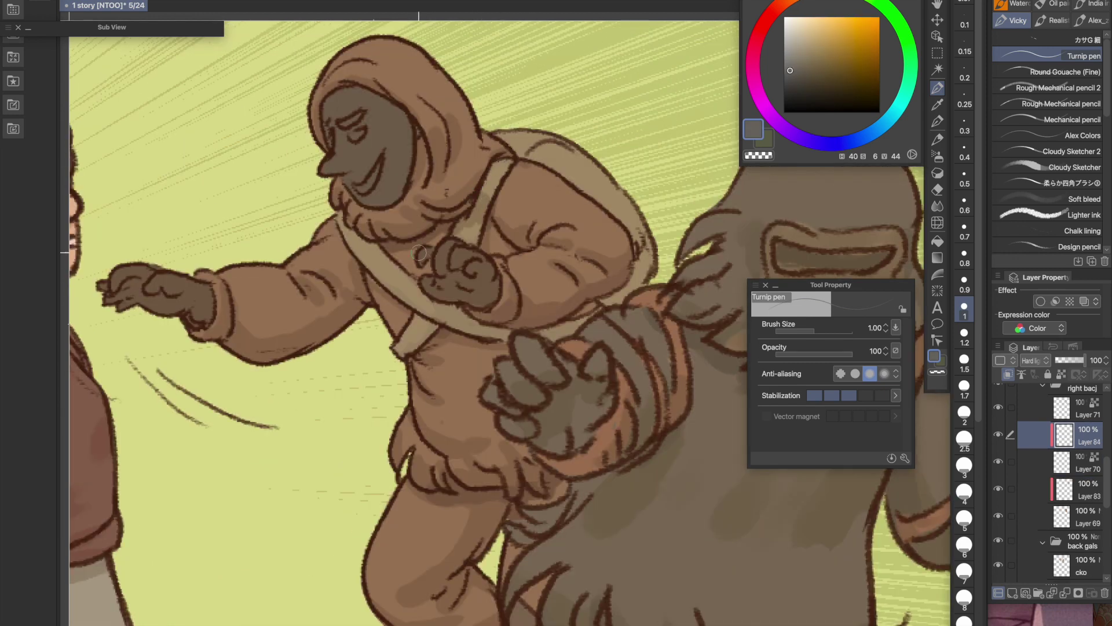
{"action": "left_click_drag", "start_coordinate": [378, 250], "coordinate": [354, 232]}
{"action": "left_click_drag", "start_coordinate": [351, 236], "coordinate": [342, 217]}
{"action": "left_click_drag", "start_coordinate": [444, 322], "coordinate": [562, 331]}
{"action": "left_click_drag", "start_coordinate": [414, 310], "coordinate": [433, 328]}
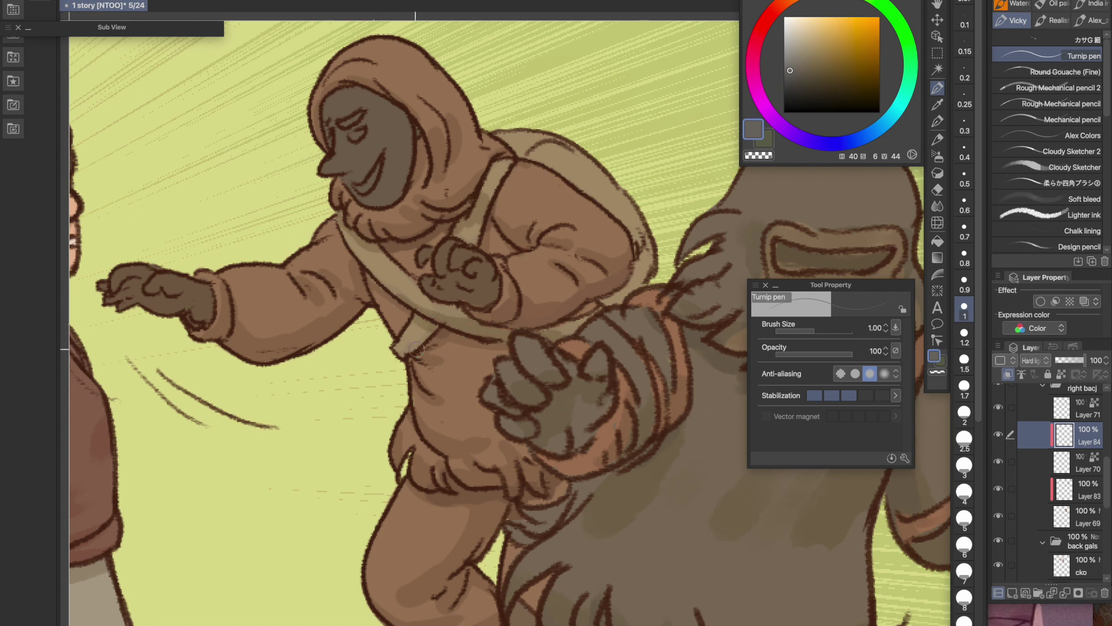
Step: Add a new shading layer above the skin and shade the backpacker's face under the hood and both hands
{"action": "key", "text": "ctrl+shift+n"}
{"action": "left_click", "coordinate": [346, 80], "text": "alt"}
{"action": "left_click_drag", "start_coordinate": [354, 87], "coordinate": [398, 113]}
{"action": "key", "text": "bracketleft"}
{"action": "key", "text": "bracketleft"}
{"action": "left_click", "coordinate": [350, 149], "text": "alt"}
{"action": "left_click", "coordinate": [342, 97], "text": "alt"}
{"action": "key", "text": "bracketright"}
{"action": "mouse_move", "coordinate": [446, 277]}
{"action": "left_mouse_down"}
{"action": "mouse_move", "coordinate": [455, 272]}
{"action": "mouse_move", "coordinate": [462, 305]}
{"action": "mouse_move", "coordinate": [507, 299]}
{"action": "left_mouse_up"}
{"action": "left_click_drag", "start_coordinate": [126, 292], "coordinate": [139, 280]}
{"action": "mouse_move", "coordinate": [184, 294]}
{"action": "left_mouse_down"}
{"action": "mouse_move", "coordinate": [165, 294]}
{"action": "mouse_move", "coordinate": [188, 309]}
{"action": "left_mouse_up"}
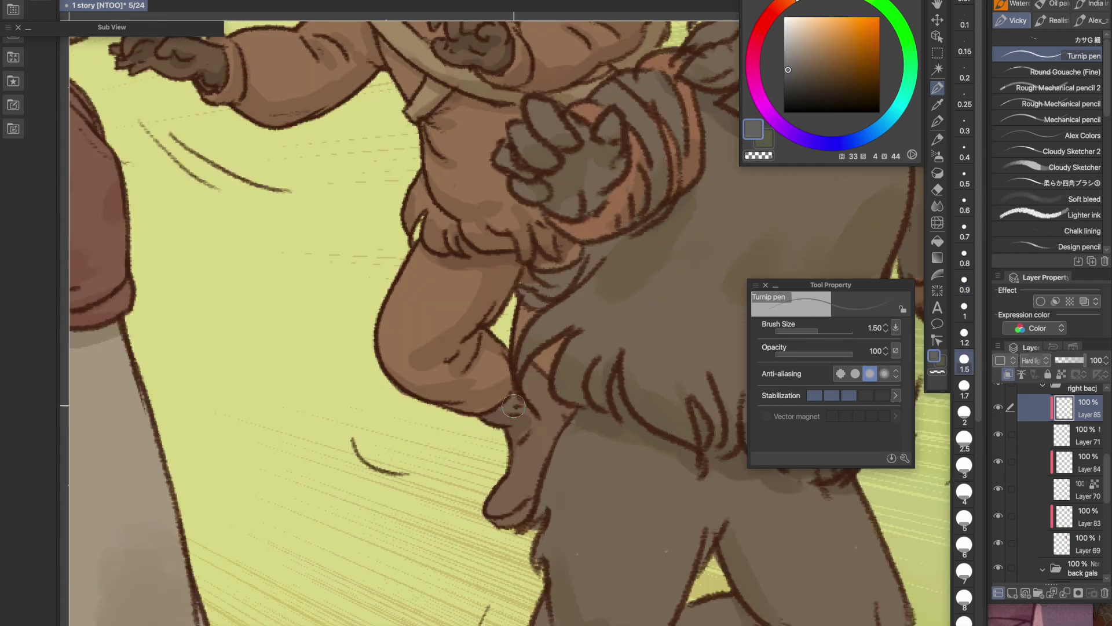
Step: Shade the backpacker's ankle and boot with a slightly larger Turnip pen
{"action": "key", "text": "bracketright"}
{"action": "left_click", "coordinate": [525, 370], "text": "alt"}
{"action": "left_click", "coordinate": [513, 429], "text": "alt"}
{"action": "mouse_move", "coordinate": [517, 416]}
{"action": "left_mouse_down"}
{"action": "mouse_move", "coordinate": [519, 426]}
{"action": "mouse_move", "coordinate": [525, 402]}
{"action": "left_mouse_up"}
{"action": "left_click_drag", "start_coordinate": [511, 495], "coordinate": [524, 521]}
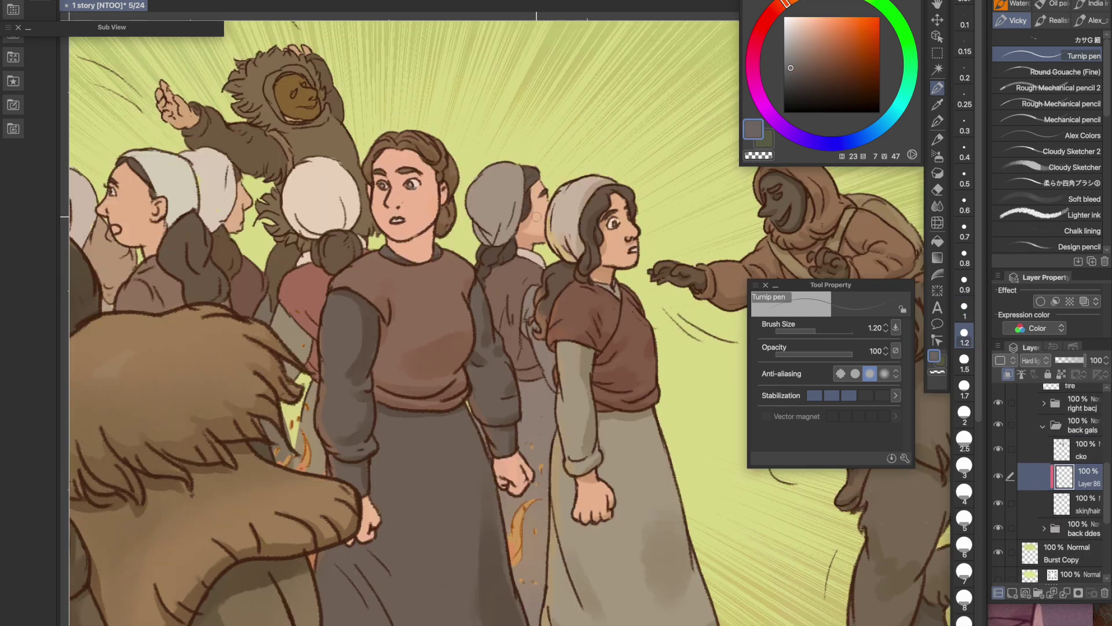
Step: Toggle the skin/hair layer to check its contents and shade the background woman's neck and braid with a darker gray-brown
{"action": "left_click", "coordinate": [999, 504]}
{"action": "left_click", "coordinate": [1007, 504]}
{"action": "left_click", "coordinate": [1001, 506]}
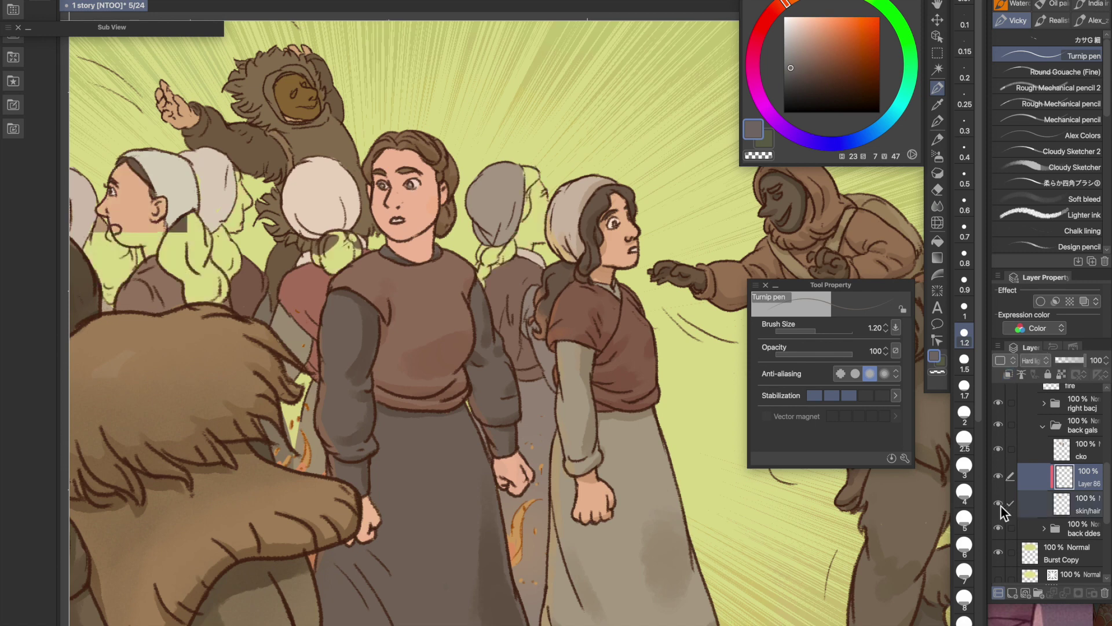
{"action": "left_click", "coordinate": [509, 232], "text": "alt"}
{"action": "left_click", "coordinate": [789, 77]}
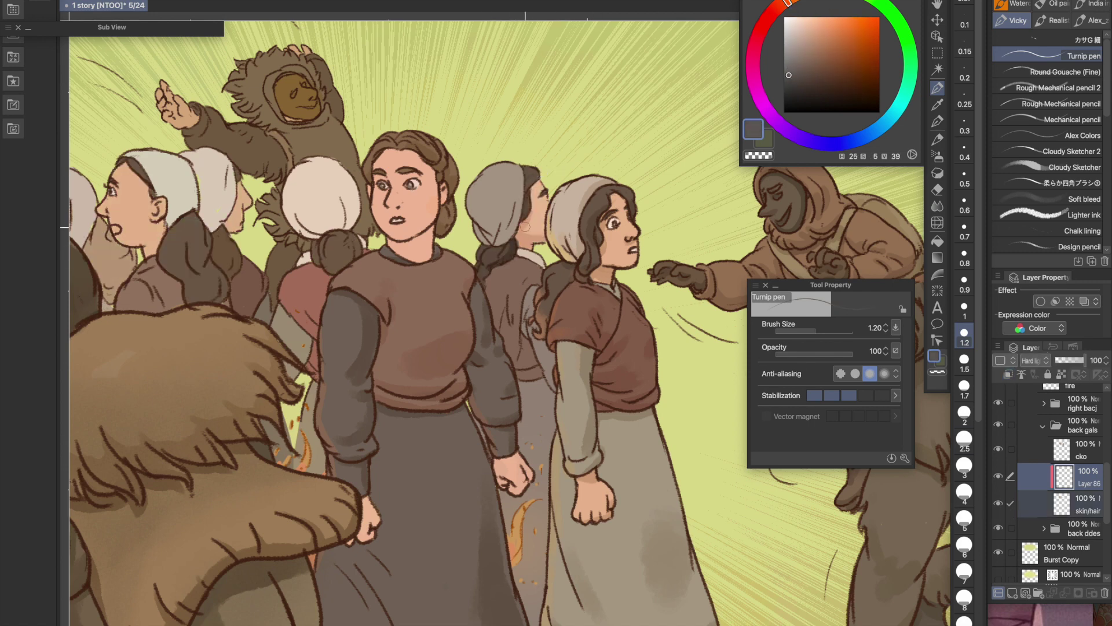
{"action": "key", "text": "bracketleft"}
{"action": "key", "text": "bracketleft"}
Step: Shade the background woman's clothing and headscarf with muted gray-browns, reducing the Turnip pen from size 1.50 to 0.90
{"action": "left_click", "coordinate": [791, 71]}
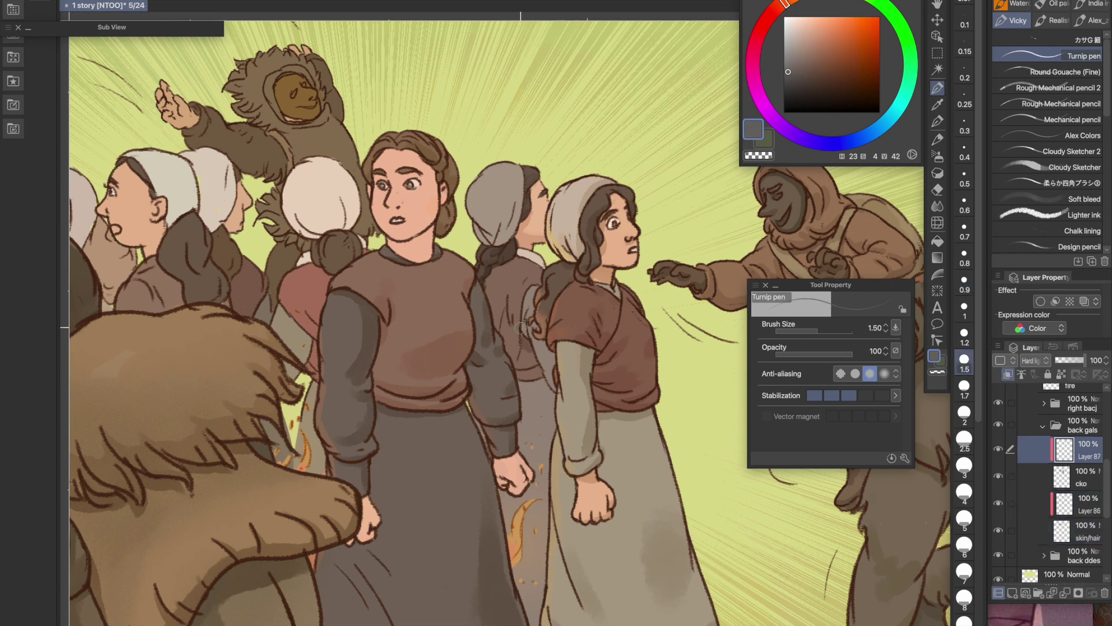
{"action": "key", "text": "bracketleft"}
{"action": "key", "text": "bracketleft"}
{"action": "key", "text": "bracketleft"}
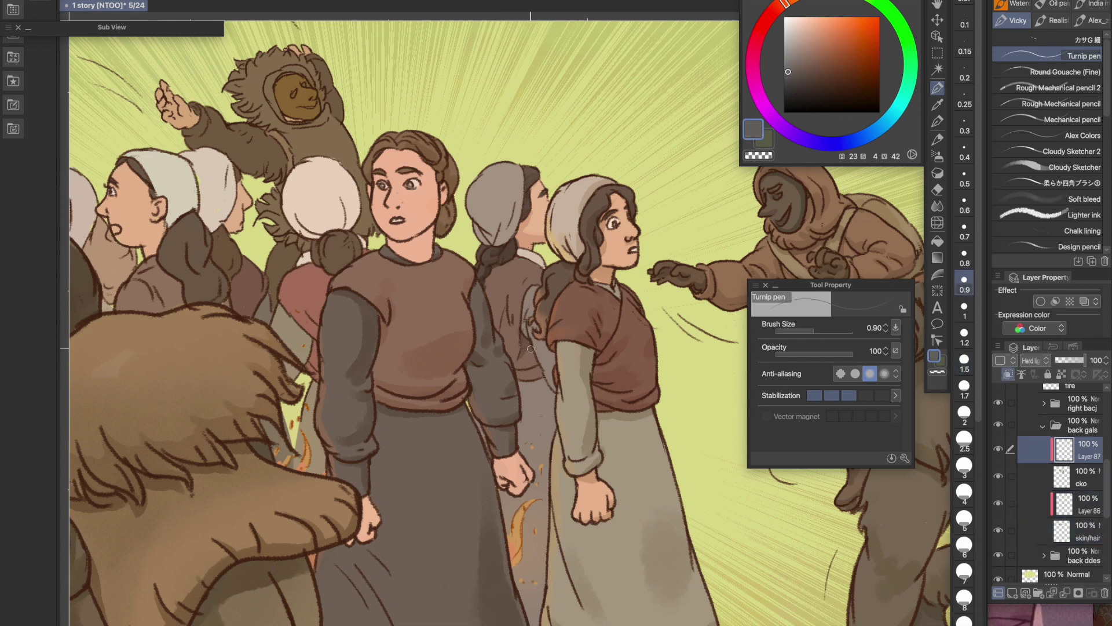
{"action": "left_click", "coordinate": [789, 65]}
{"action": "left_click", "coordinate": [538, 261], "text": "alt"}
{"action": "left_click", "coordinate": [788, 70]}
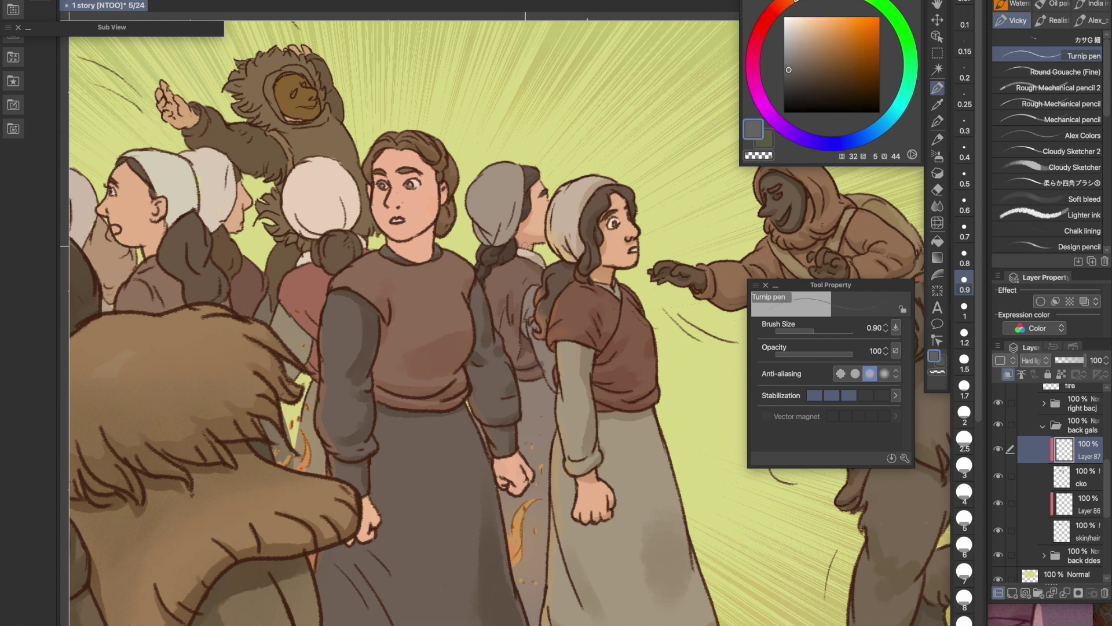
{"action": "left_click", "coordinate": [554, 325], "text": "alt"}
{"action": "left_click", "coordinate": [535, 309], "text": "alt"}
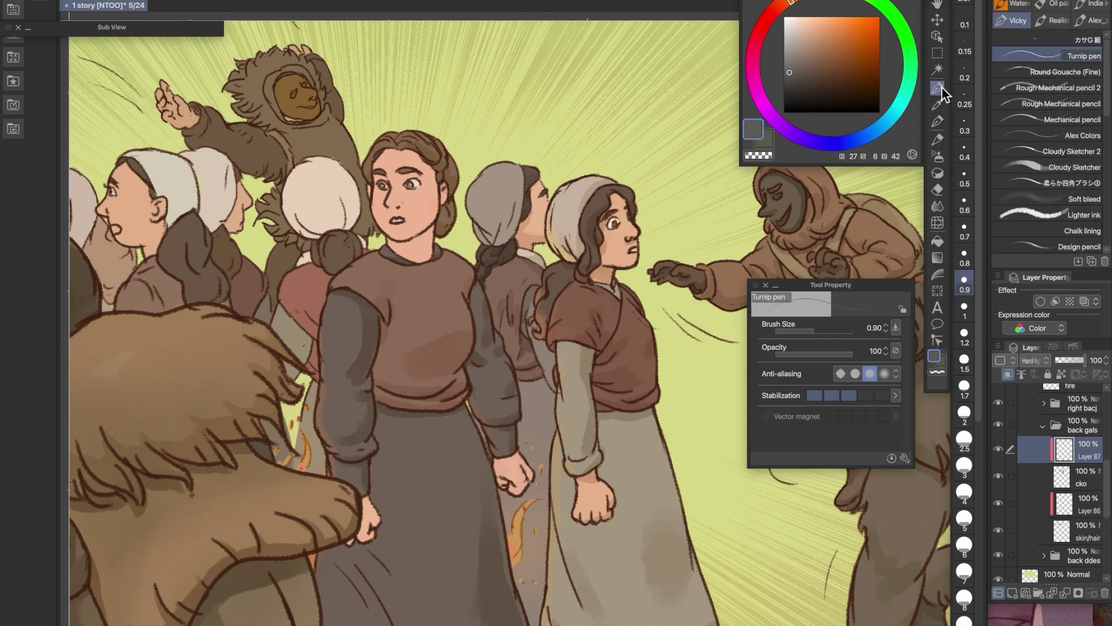
{"action": "left_click", "coordinate": [506, 194], "text": "alt"}
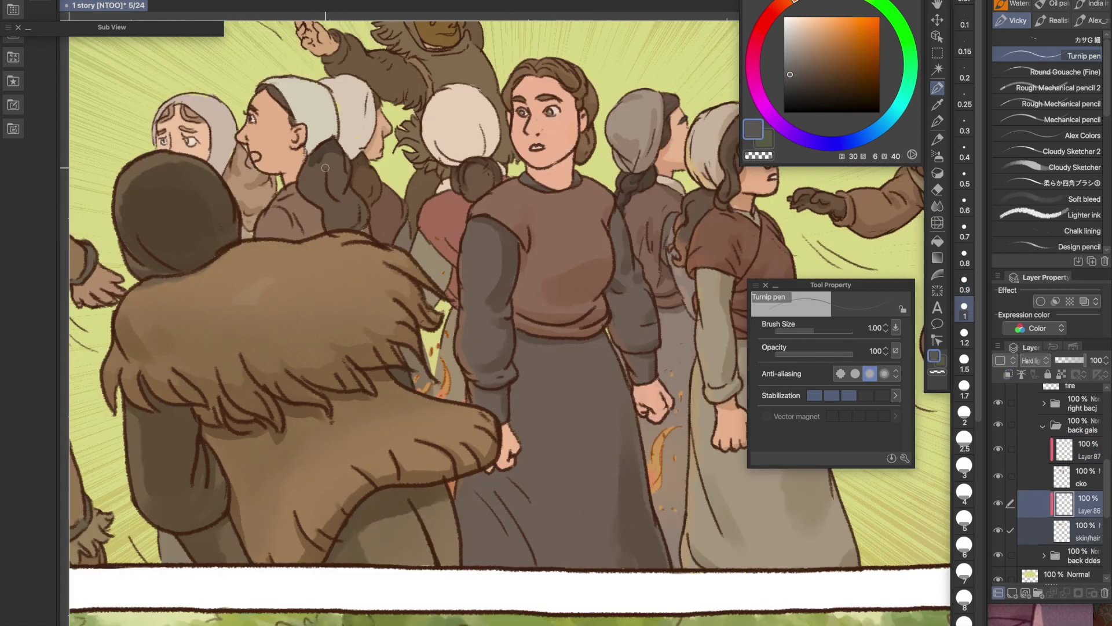
Step: Shade the dark tied hair of the white-scarfed woman behind the fur cloak, enlarging the Turnip pen from 1.00 to 1.20
{"action": "mouse_move", "coordinate": [325, 167]}
{"action": "left_mouse_down"}
{"action": "mouse_move", "coordinate": [336, 191]}
{"action": "mouse_move", "coordinate": [321, 195]}
{"action": "left_mouse_up"}
{"action": "left_click_drag", "start_coordinate": [306, 183], "coordinate": [318, 201]}
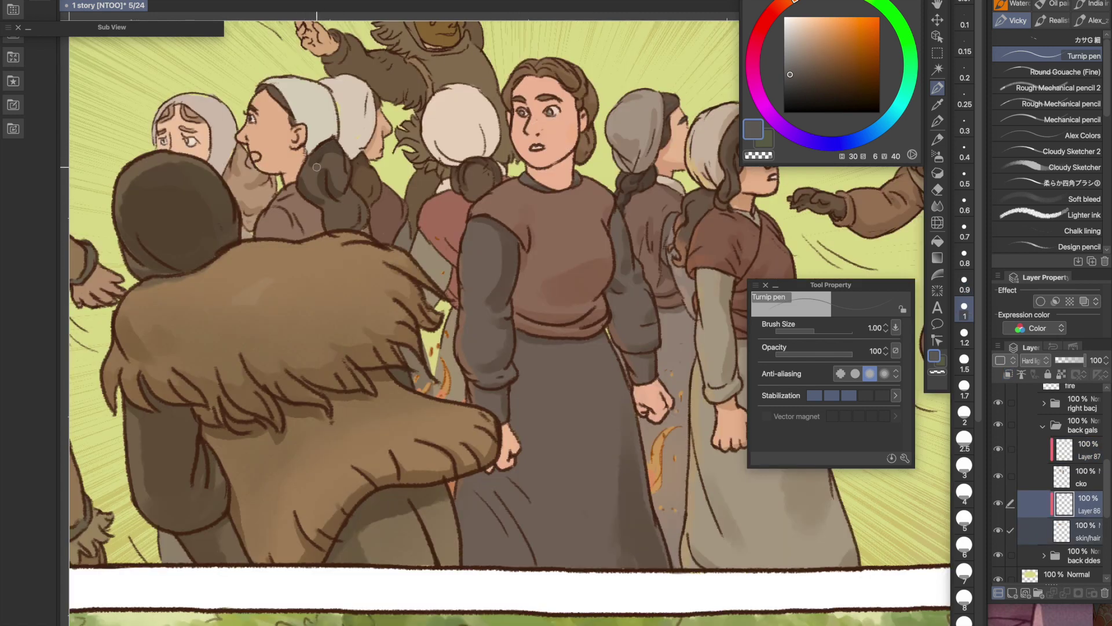
{"action": "key", "text": "]"}
{"action": "left_click", "coordinate": [789, 72]}
{"action": "left_click_drag", "start_coordinate": [329, 156], "coordinate": [324, 165]}
{"action": "left_click_drag", "start_coordinate": [328, 222], "coordinate": [349, 226]}
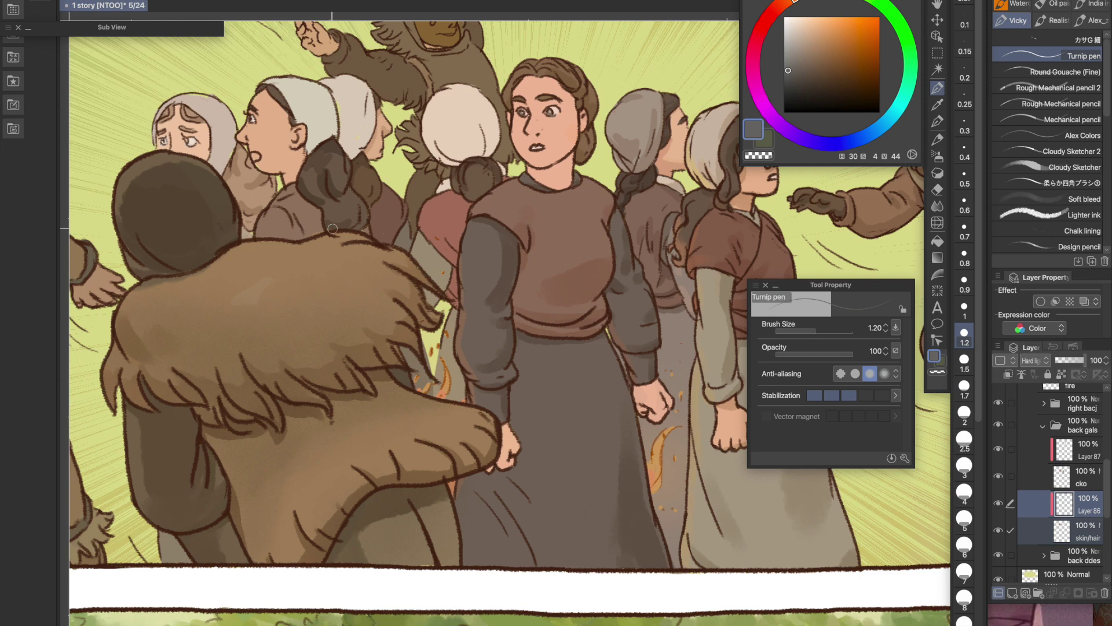
Step: Shade the same woman's face with the pen at 0.90 and her white headscarf on Layer 87 at 1.50, using gray-brown tones
{"action": "left_click", "coordinate": [795, 59]}
{"action": "key", "text": "bracketleft"}
{"action": "key", "text": "bracketleft"}
{"action": "left_click", "coordinate": [792, 70]}
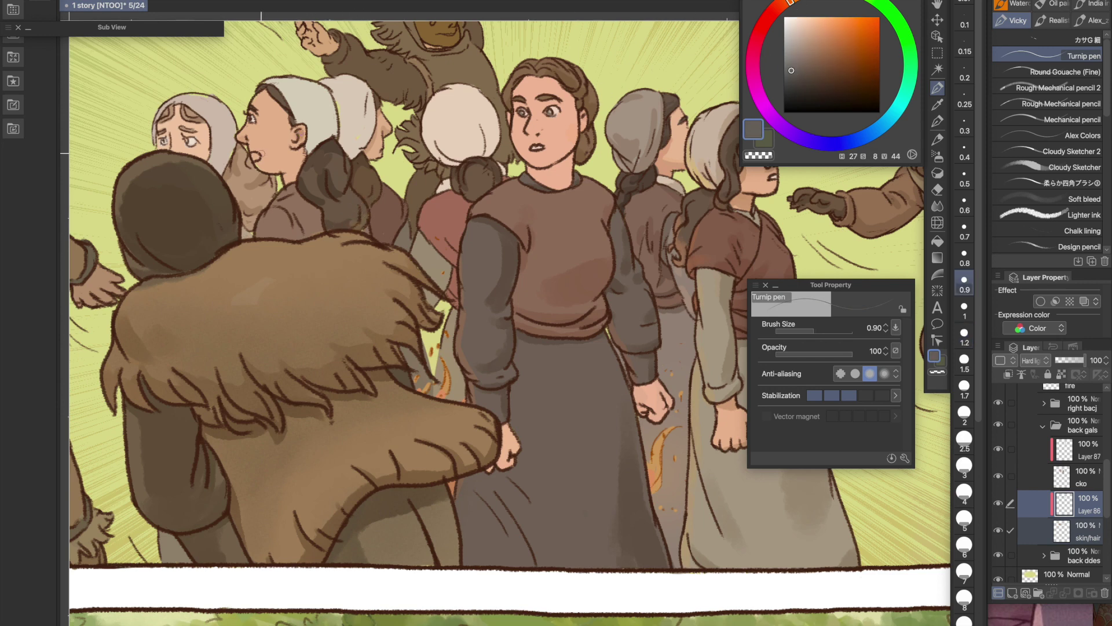
{"action": "left_click_drag", "start_coordinate": [269, 93], "coordinate": [287, 120]}
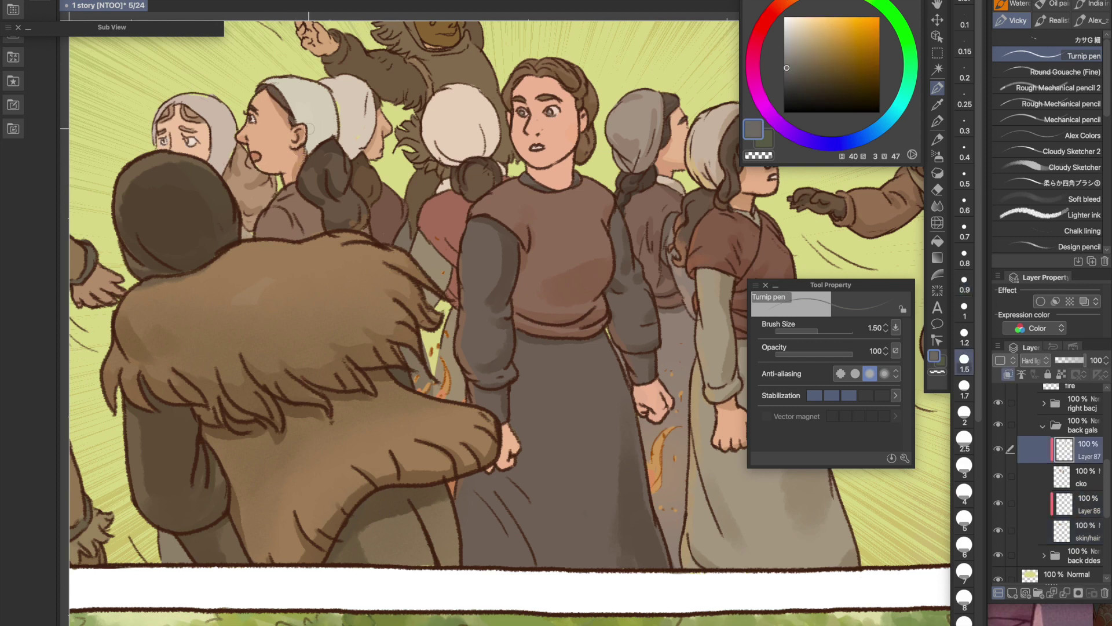
{"action": "mouse_move", "coordinate": [307, 148]}
{"action": "left_mouse_down"}
{"action": "mouse_move", "coordinate": [339, 118]}
{"action": "mouse_move", "coordinate": [307, 127]}
{"action": "mouse_move", "coordinate": [330, 117]}
{"action": "left_mouse_up"}
Step: Shade her brown dress plus the neighboring woman's headscarf and dress with muted gray-browns, reducing the Turnip pen to 1.20
{"action": "left_click_drag", "start_coordinate": [802, 43], "coordinate": [788, 71]}
{"action": "left_click", "coordinate": [304, 215], "text": "alt"}
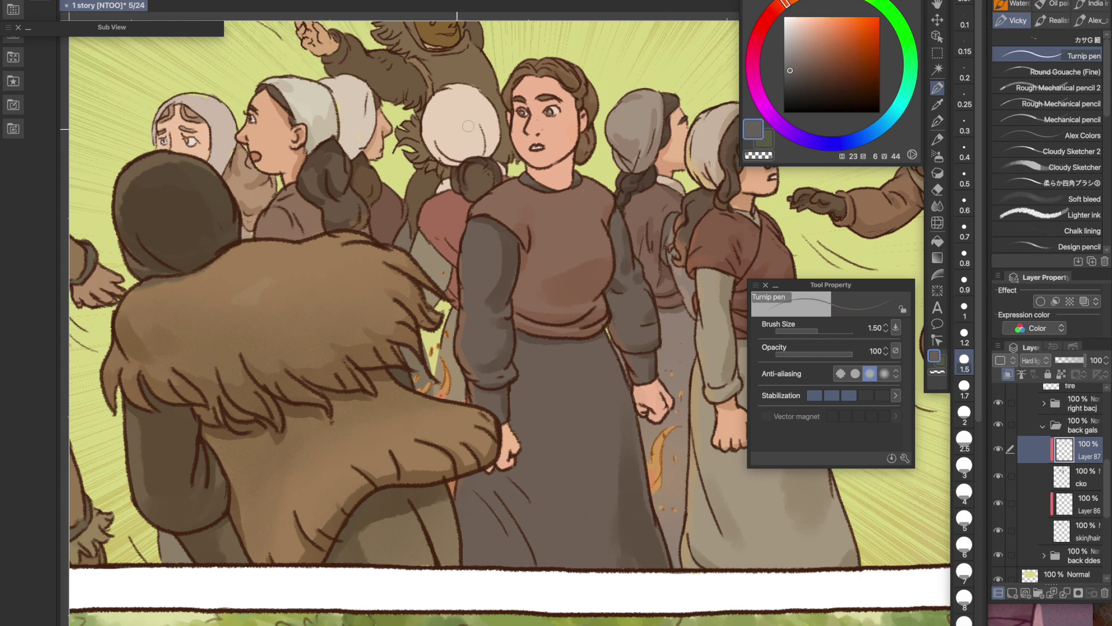
{"action": "left_click", "coordinate": [316, 226], "text": "alt"}
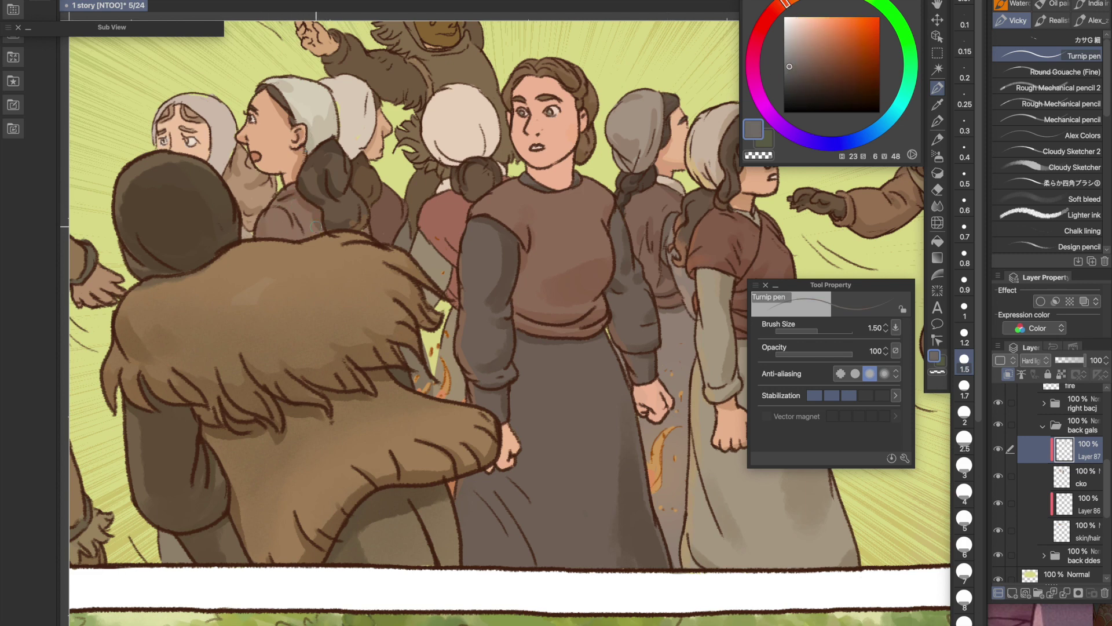
{"action": "left_click", "coordinate": [354, 135], "text": "alt"}
{"action": "key", "text": "["}
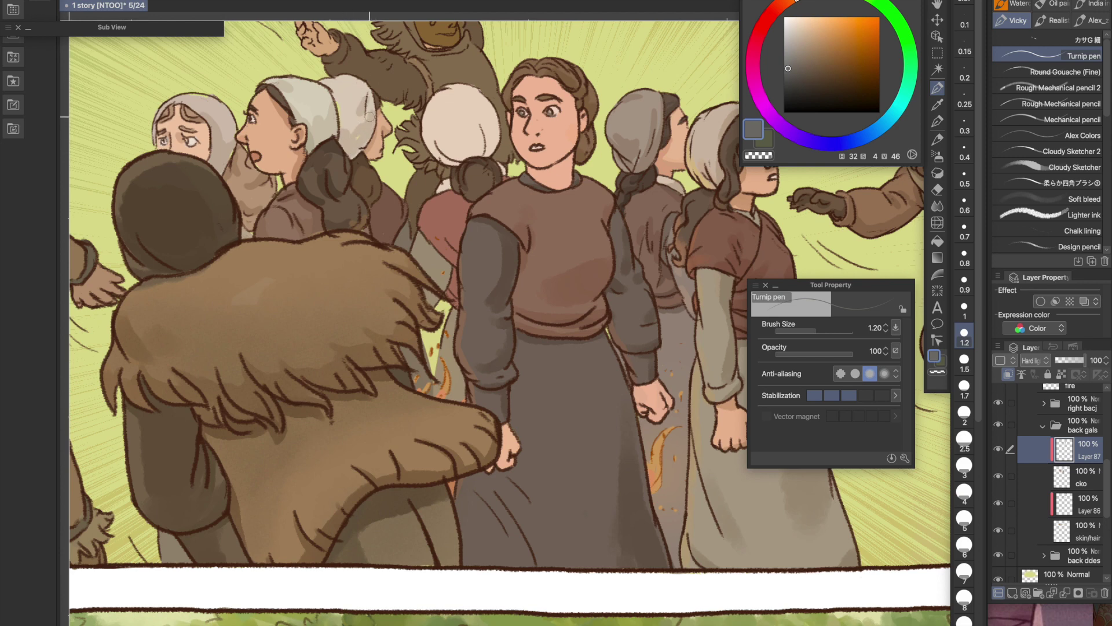
{"action": "left_click", "coordinate": [394, 205], "text": "alt"}
{"action": "left_click", "coordinate": [399, 206], "text": "alt"}
Step: Shade the red-dressed woman's bodice and the clothing beside her with the Turnip pen at size 1.20
{"action": "left_click", "coordinate": [404, 243], "text": "alt"}
{"action": "left_click", "coordinate": [432, 261], "text": "alt"}
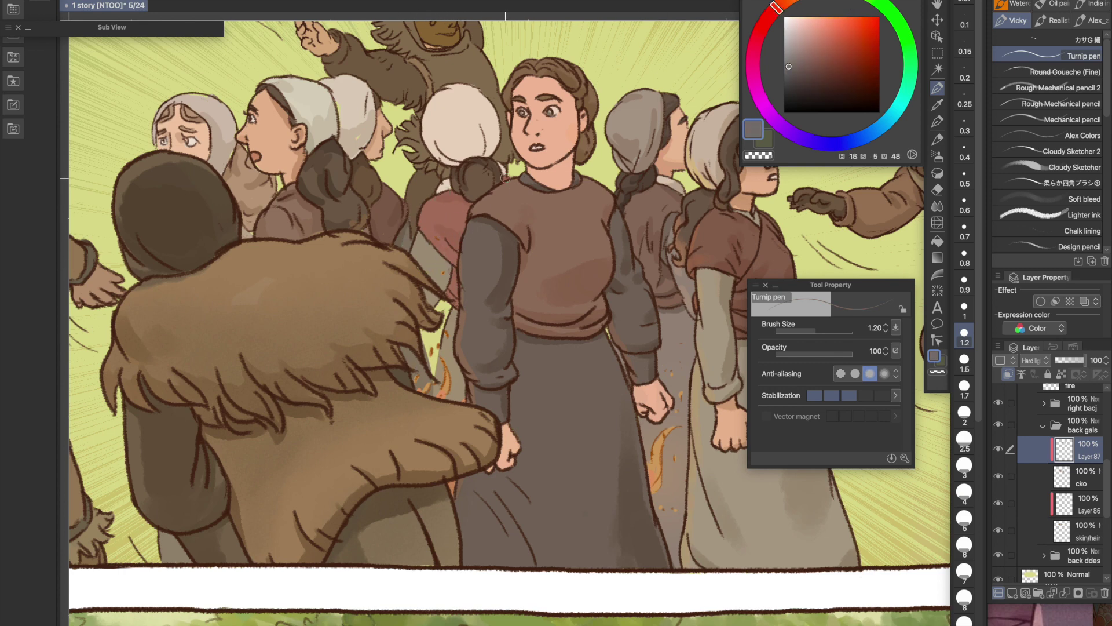
{"action": "left_click", "coordinate": [453, 248], "text": "alt"}
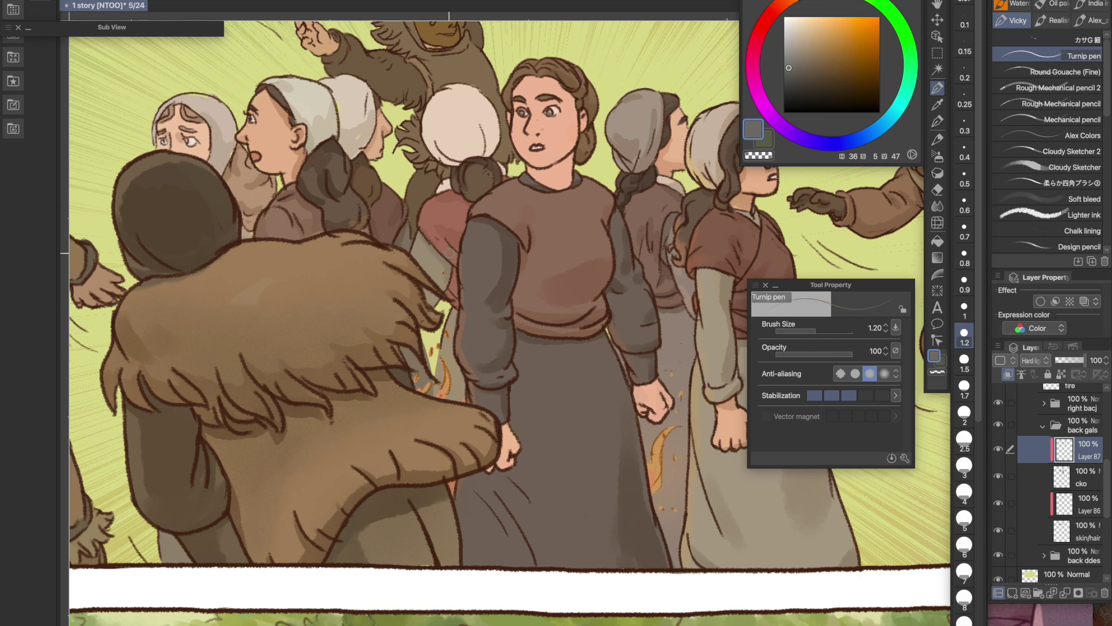
{"action": "left_click", "coordinate": [447, 262], "text": "alt"}
{"action": "left_click", "coordinate": [443, 275], "text": "alt"}
{"action": "left_click", "coordinate": [442, 283], "text": "alt"}
Step: Shade the red-dressed woman's white headscarf with a neutral gray-brown, switching the Turnip pen between sizes 1.50, 1.00 and 2
{"action": "left_click", "coordinate": [965, 362]}
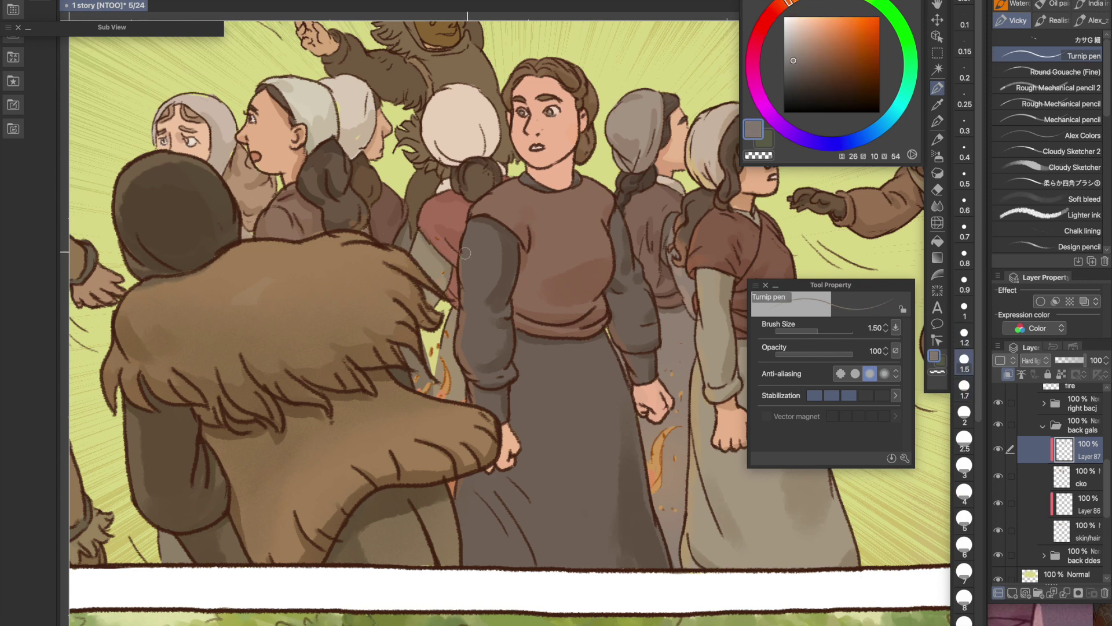
{"action": "left_click", "coordinate": [461, 150], "text": "alt"}
{"action": "left_click", "coordinate": [788, 64]}
{"action": "left_click", "coordinate": [964, 309]}
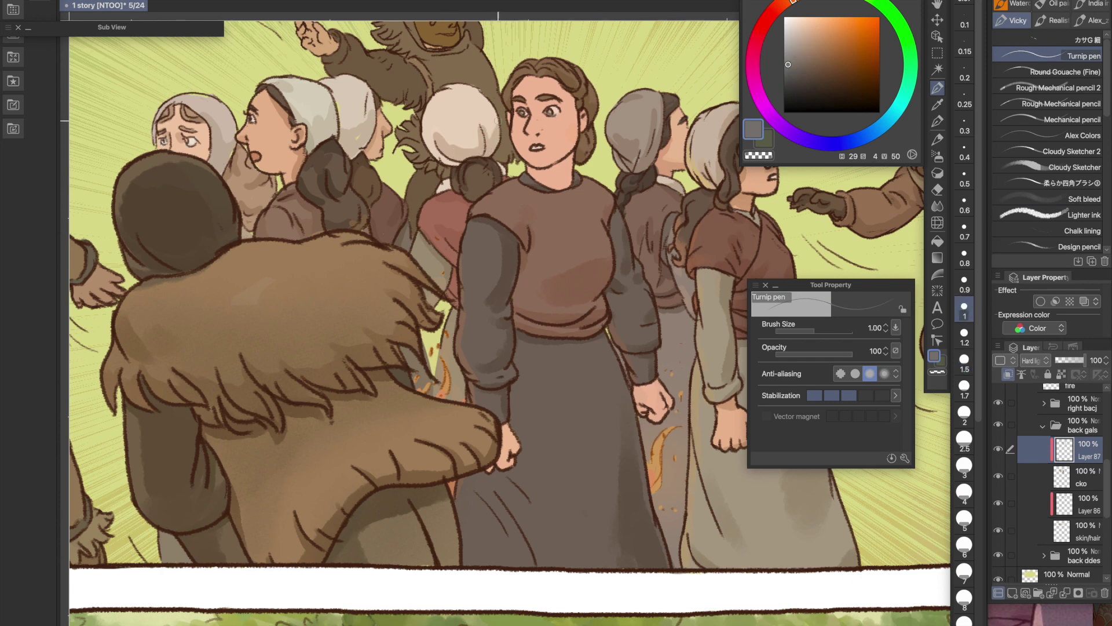
{"action": "left_click", "coordinate": [964, 389]}
{"action": "left_click", "coordinate": [440, 139], "text": "alt"}
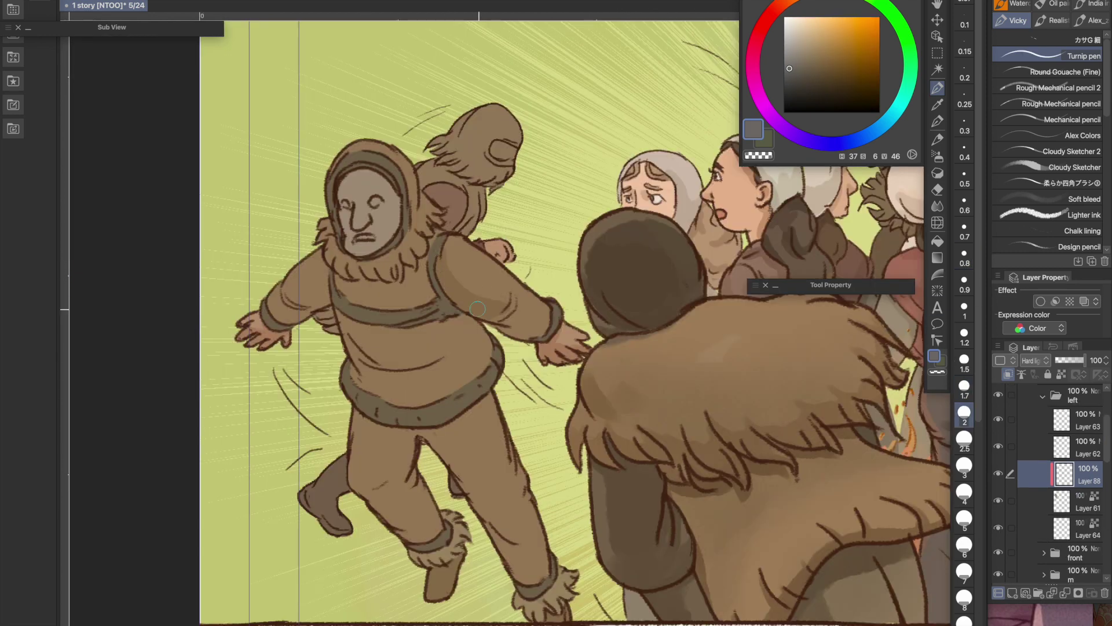
Step: Shade the leaping man's parka sleeves, hood edge and midsection on Layer 88 with the Turnip pen at size 2
{"action": "mouse_move", "coordinate": [477, 309]}
{"action": "left_mouse_down"}
{"action": "mouse_move", "coordinate": [524, 325]}
{"action": "mouse_move", "coordinate": [540, 313]}
{"action": "left_mouse_up"}
{"action": "mouse_move", "coordinate": [277, 322]}
{"action": "left_mouse_down"}
{"action": "mouse_move", "coordinate": [316, 299]}
{"action": "mouse_move", "coordinate": [324, 278]}
{"action": "mouse_move", "coordinate": [423, 243]}
{"action": "left_mouse_up"}
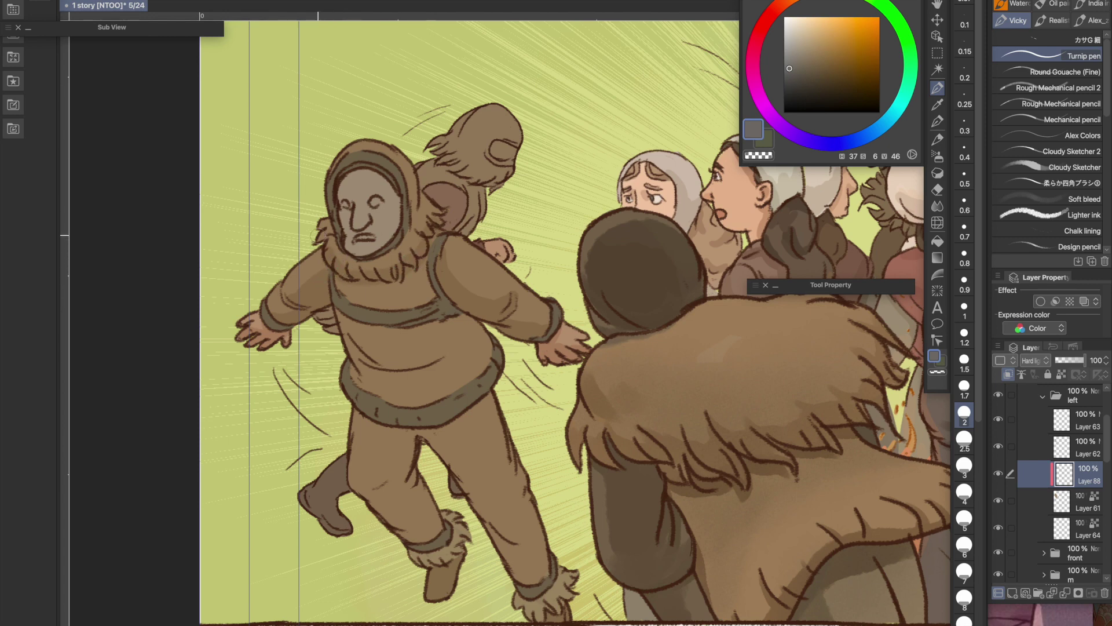
{"action": "left_click_drag", "start_coordinate": [411, 182], "coordinate": [410, 213]}
{"action": "key", "text": "p"}
{"action": "mouse_move", "coordinate": [394, 347]}
{"action": "left_mouse_down"}
{"action": "mouse_move", "coordinate": [438, 354]}
{"action": "mouse_move", "coordinate": [452, 333]}
{"action": "left_mouse_up"}
Step: Clean up the shading on the leaping man's sleeve with the Rough eraser at size 1.7
{"action": "key", "text": "bracketright"}
{"action": "key", "text": "bracketright"}
{"action": "key", "text": "bracketright"}
{"action": "key", "text": "bracketright"}
{"action": "left_click", "coordinate": [964, 337]}
{"action": "key", "text": "e"}
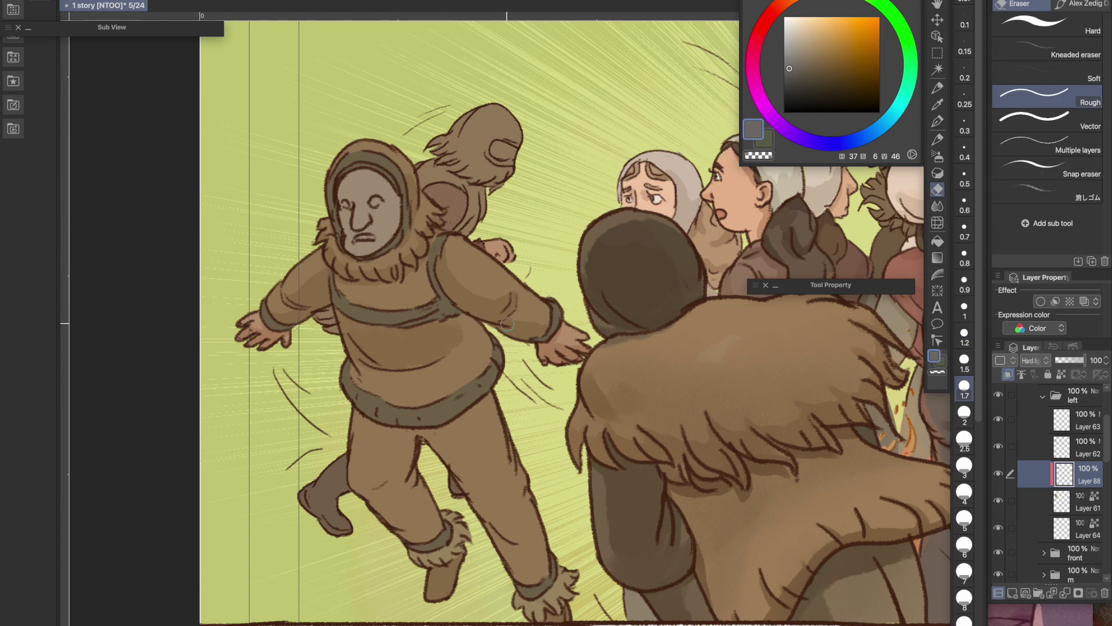
Step: Shade the lower part of the leaping man's parka above the hem with the Cloudy Sketcher 2 brush
{"action": "left_click", "coordinate": [938, 88]}
{"action": "left_click", "coordinate": [964, 414]}
{"action": "left_click", "coordinate": [1072, 150]}
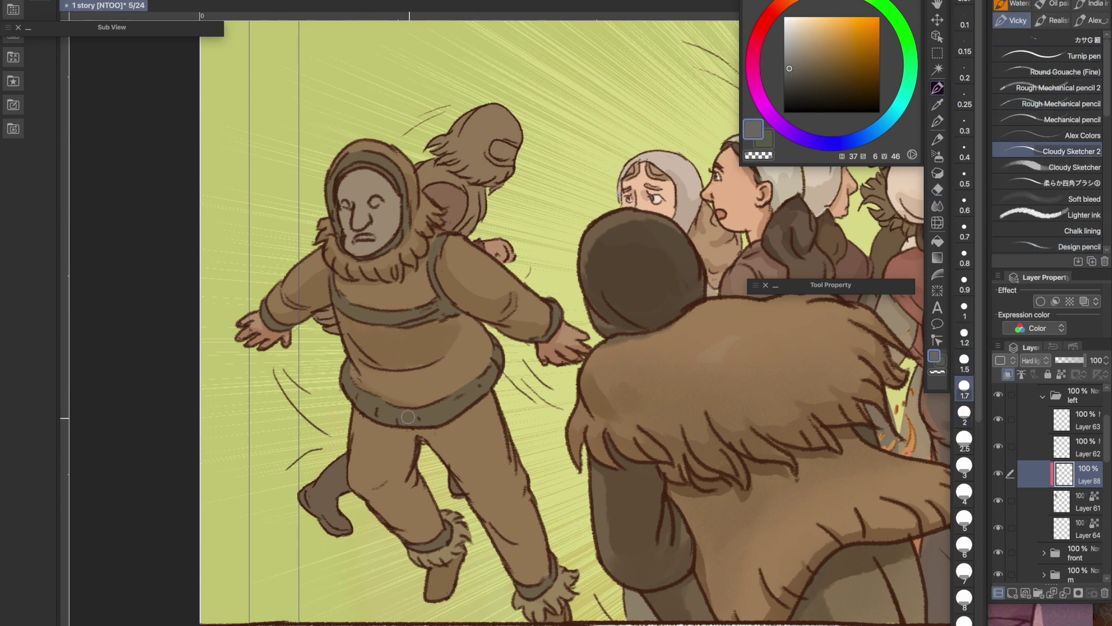
{"action": "mouse_move", "coordinate": [427, 399]}
{"action": "left_mouse_down"}
{"action": "mouse_move", "coordinate": [366, 378]}
{"action": "mouse_move", "coordinate": [491, 347]}
{"action": "left_mouse_up"}
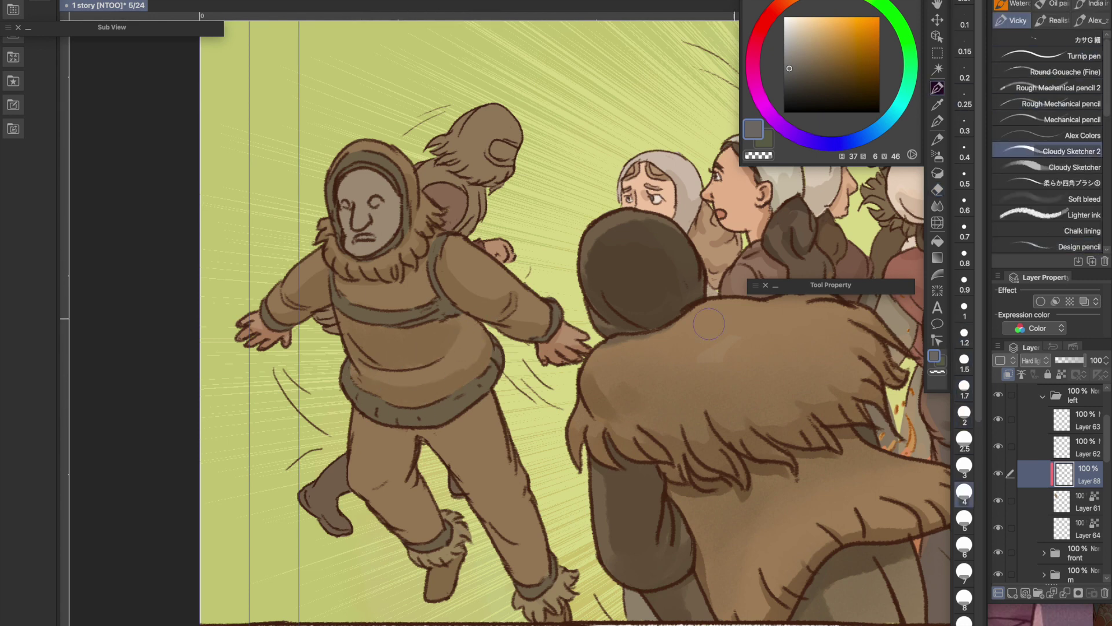
Step: Undo a stroke at the crotch and shade both trouser legs with Cloudy Sketcher 2, reducing it to size 2.5
{"action": "mouse_move", "coordinate": [428, 431]}
{"action": "left_mouse_down"}
{"action": "mouse_move", "coordinate": [365, 413]}
{"action": "mouse_move", "coordinate": [423, 429]}
{"action": "mouse_move", "coordinate": [394, 438]}
{"action": "left_mouse_up"}
{"action": "key", "text": "super+z"}
{"action": "mouse_move", "coordinate": [354, 479]}
{"action": "left_mouse_down"}
{"action": "mouse_move", "coordinate": [407, 454]}
{"action": "mouse_move", "coordinate": [394, 495]}
{"action": "left_mouse_up"}
{"action": "left_click", "coordinate": [966, 433]}
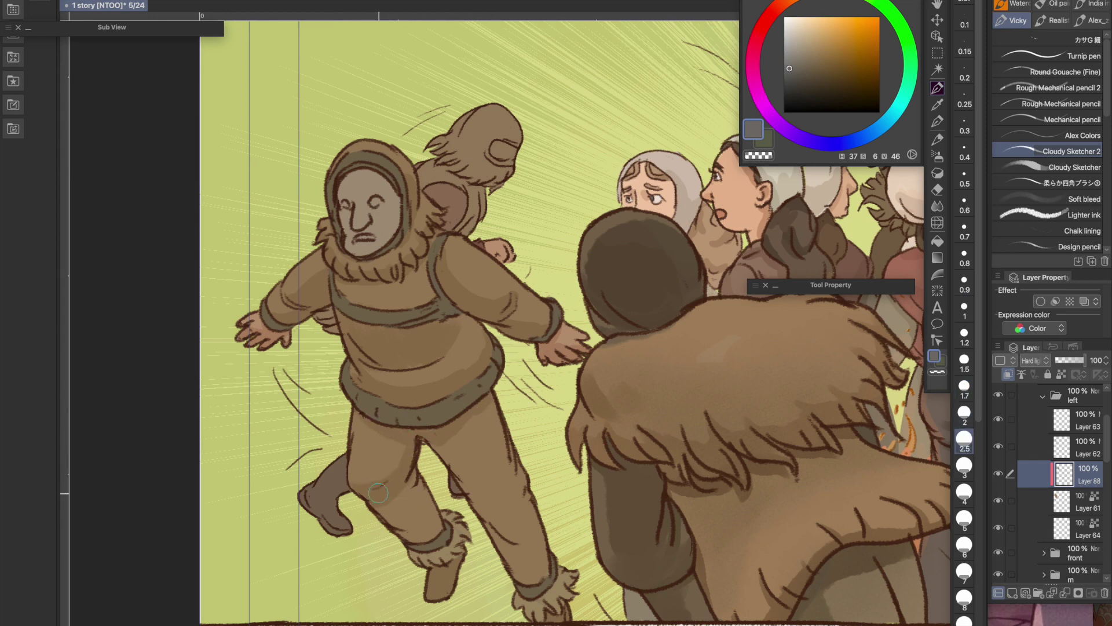
{"action": "left_click_drag", "start_coordinate": [509, 542], "coordinate": [500, 503]}
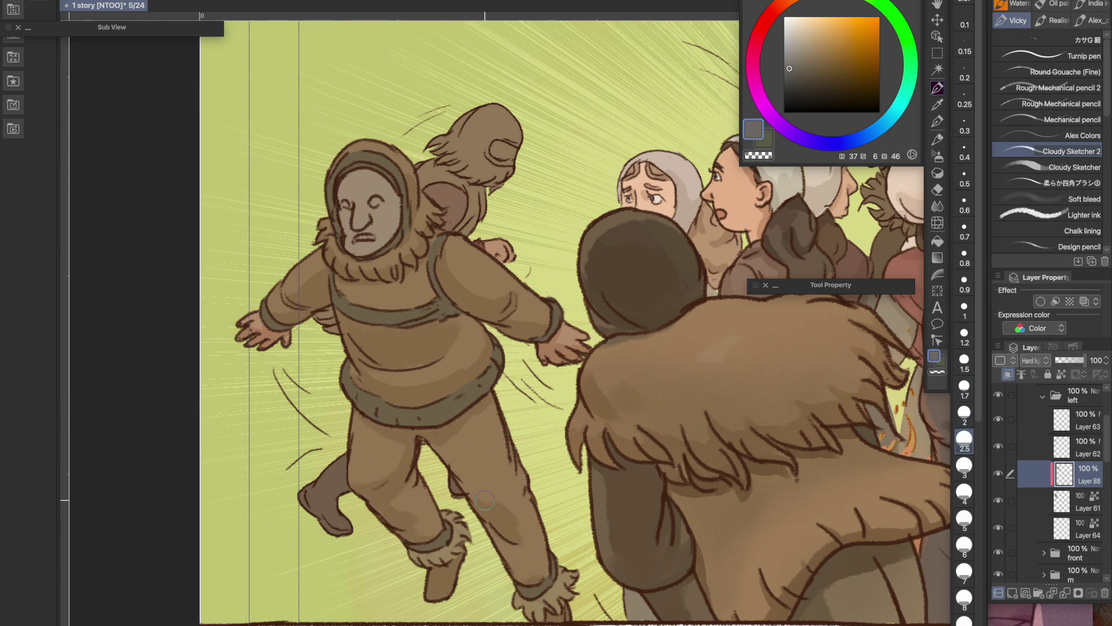
Step: Shade the parka's chest above the belt with a slightly lighter gray-brown and Cloudy Sketcher 2 at size 3
{"action": "left_click", "coordinate": [965, 284]}
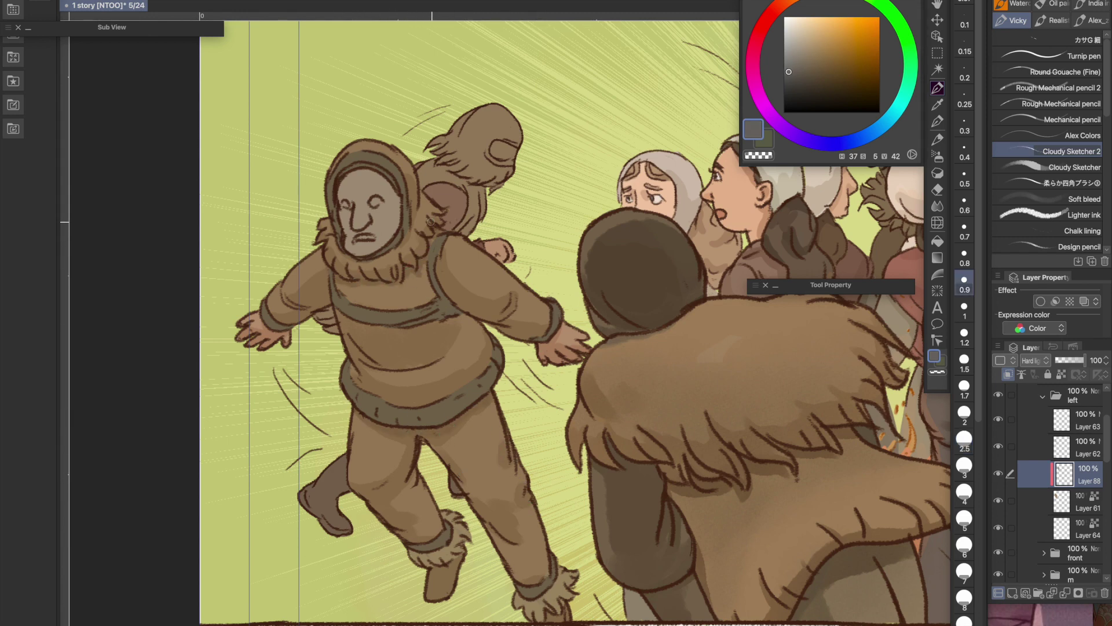
{"action": "left_click", "coordinate": [790, 67]}
{"action": "left_click", "coordinate": [964, 415]}
{"action": "left_click", "coordinate": [964, 467]}
{"action": "mouse_move", "coordinate": [367, 299]}
{"action": "left_mouse_down"}
{"action": "mouse_move", "coordinate": [415, 327]}
{"action": "mouse_move", "coordinate": [426, 293]}
{"action": "left_mouse_up"}
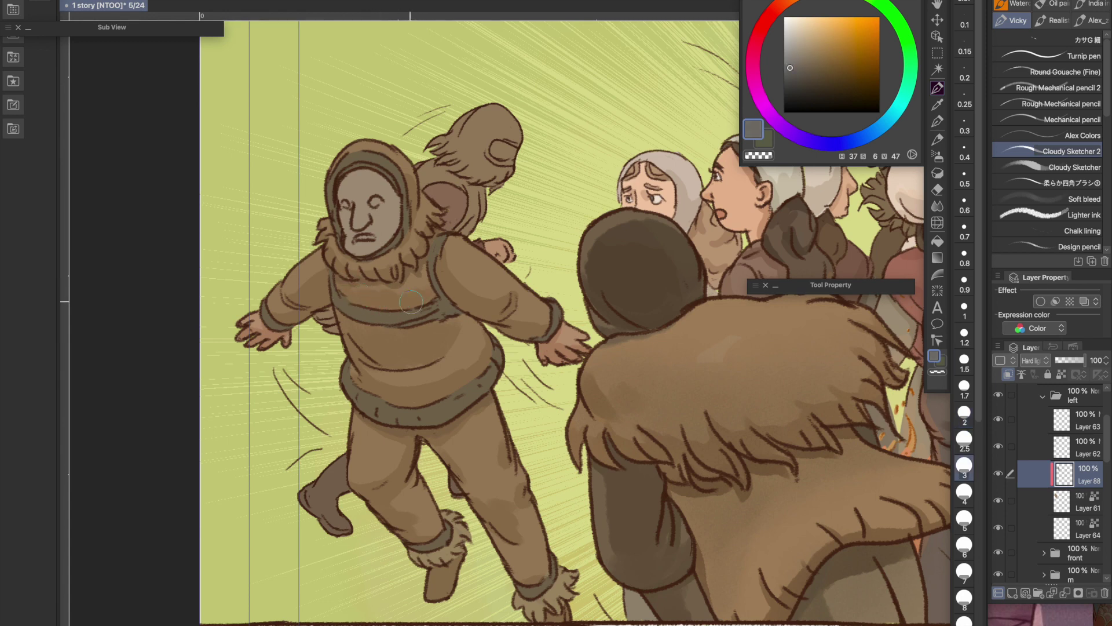
Step: Add a shading layer above Layer 62, shade the parka's chest belt with a dark gray-brown, and reduce the brush to size 2
{"action": "left_click", "coordinate": [454, 319], "text": "shift+super"}
{"action": "key", "text": "super+shift+n"}
{"action": "left_click", "coordinate": [371, 315], "text": "alt"}
{"action": "left_click_drag", "start_coordinate": [347, 310], "coordinate": [396, 315]}
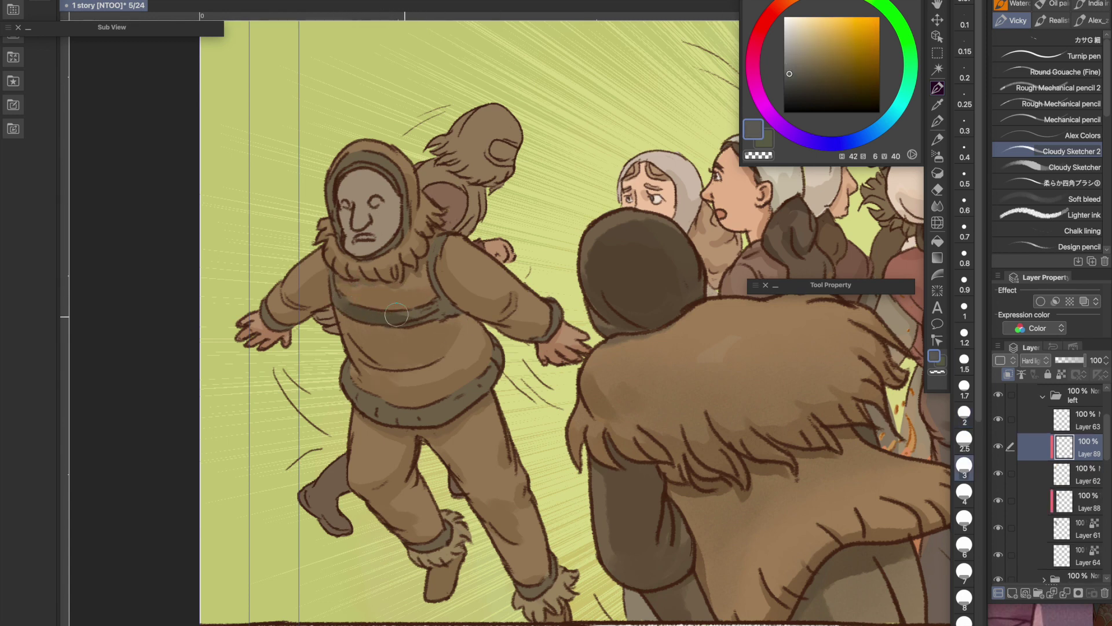
{"action": "key", "text": "bracketleft"}
{"action": "key", "text": "bracketleft"}
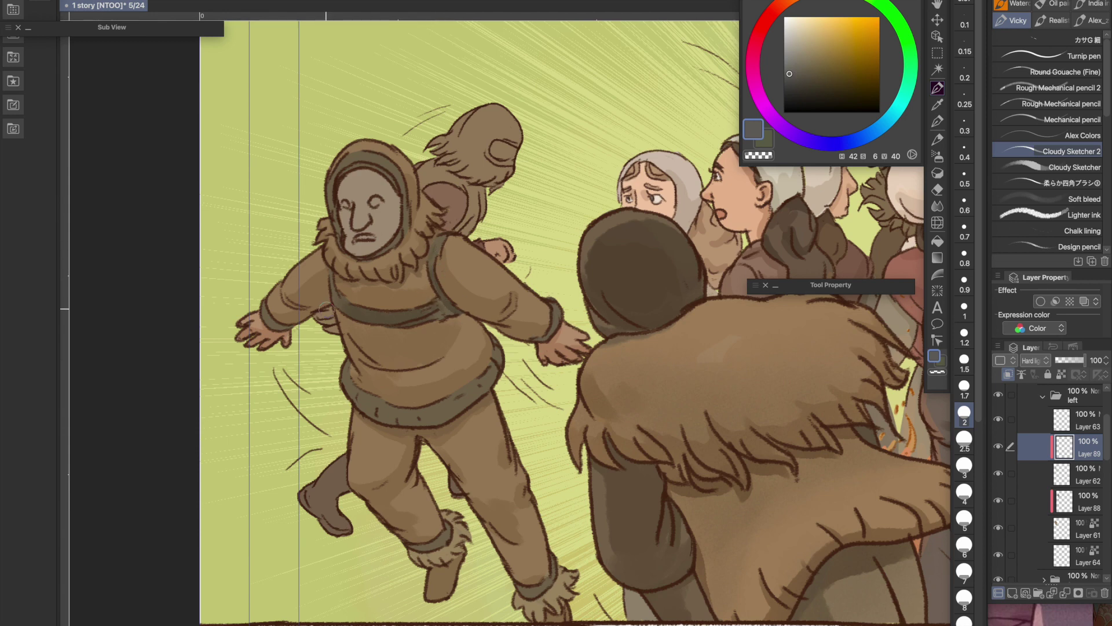
Step: Shade the parka's dark cuff and hem band with gray-brown tones at brush size 2
{"action": "left_click_drag", "start_coordinate": [530, 339], "coordinate": [557, 324]}
{"action": "mouse_move", "coordinate": [346, 379]}
{"action": "left_mouse_down"}
{"action": "mouse_move", "coordinate": [380, 416]}
{"action": "mouse_move", "coordinate": [415, 419]}
{"action": "mouse_move", "coordinate": [494, 379]}
{"action": "left_mouse_up"}
{"action": "left_click", "coordinate": [788, 69]}
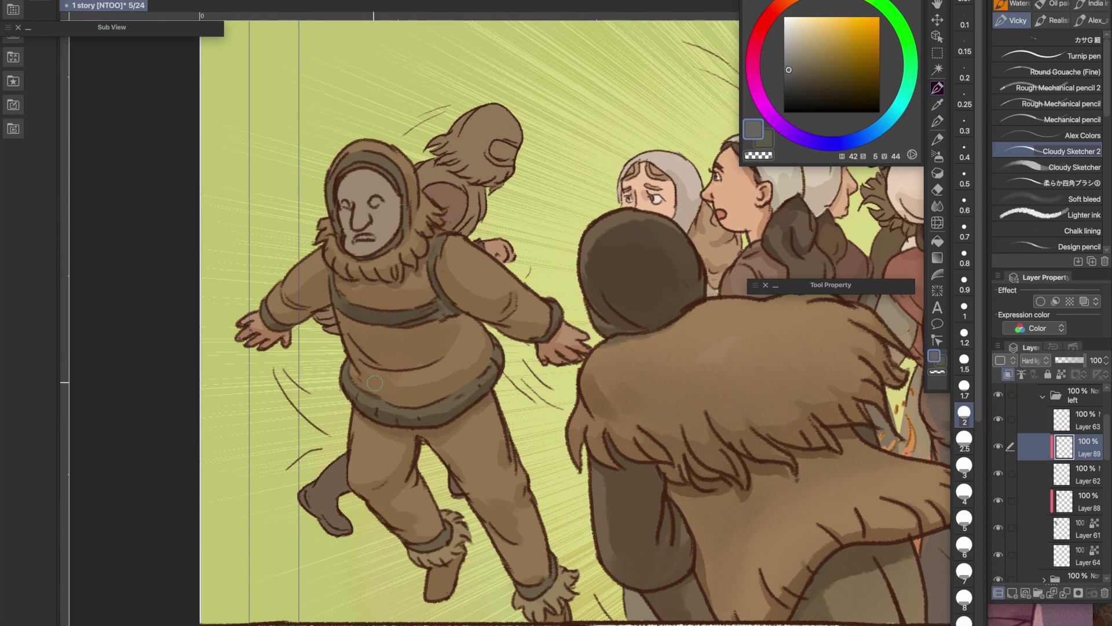
{"action": "left_click_drag", "start_coordinate": [452, 393], "coordinate": [471, 369]}
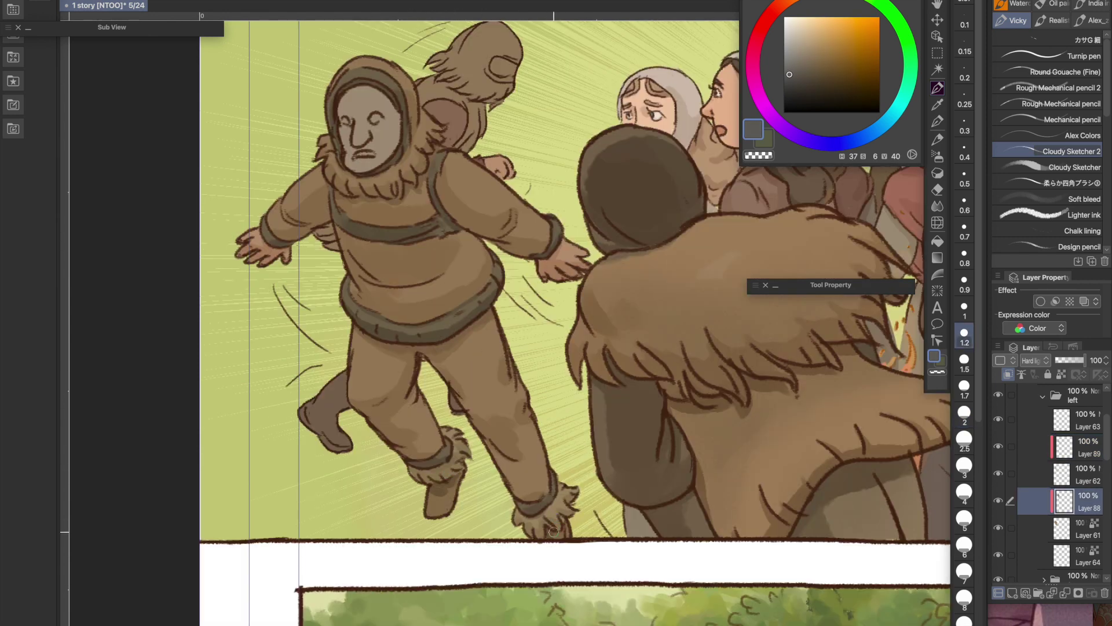
Step: Add a shading layer above Layer 63, shade the leaping man's face and eyes at size 1.5, and return to Layer 88
{"action": "key", "text": "]"}
{"action": "key", "text": "]"}
{"action": "key", "text": "]"}
{"action": "key", "text": "]"}
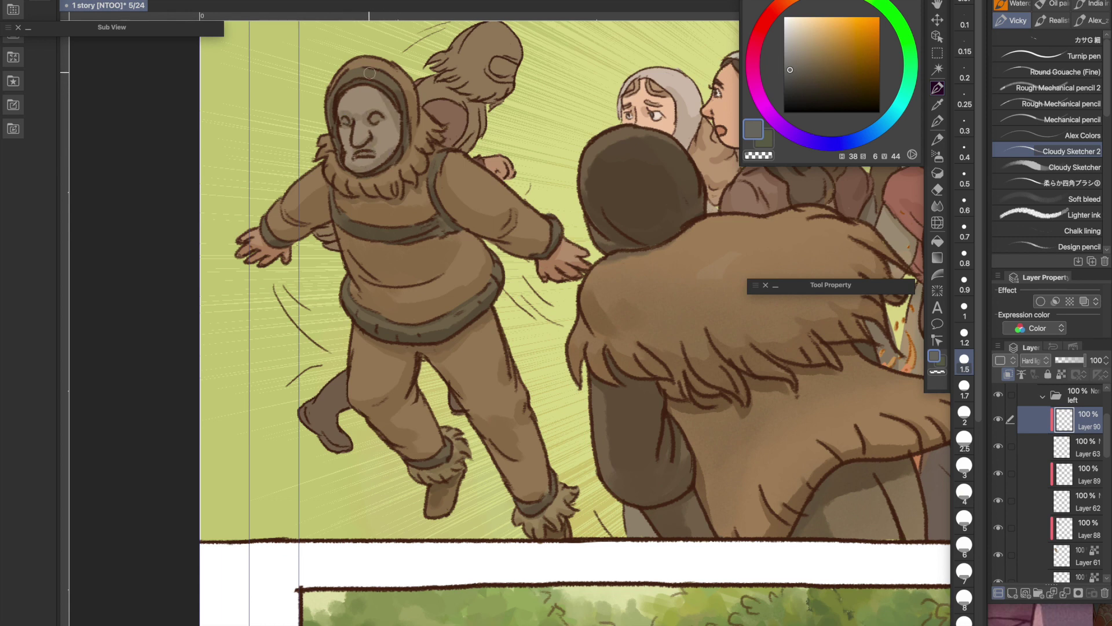
{"action": "left_click", "coordinate": [788, 79]}
{"action": "left_click", "coordinate": [964, 255]}
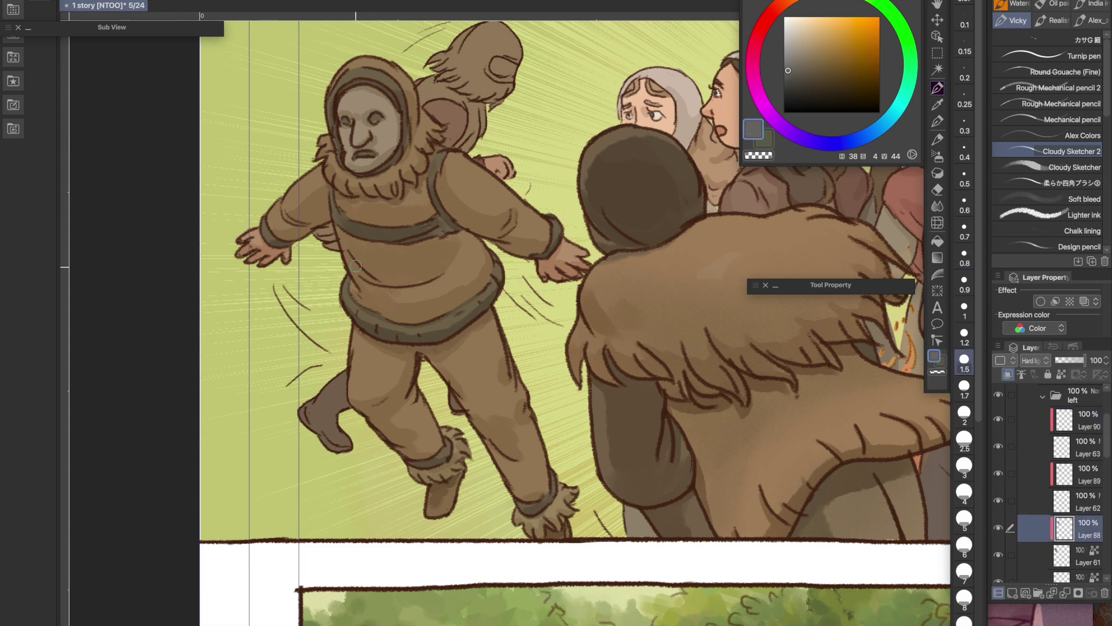
{"action": "left_click", "coordinate": [788, 73]}
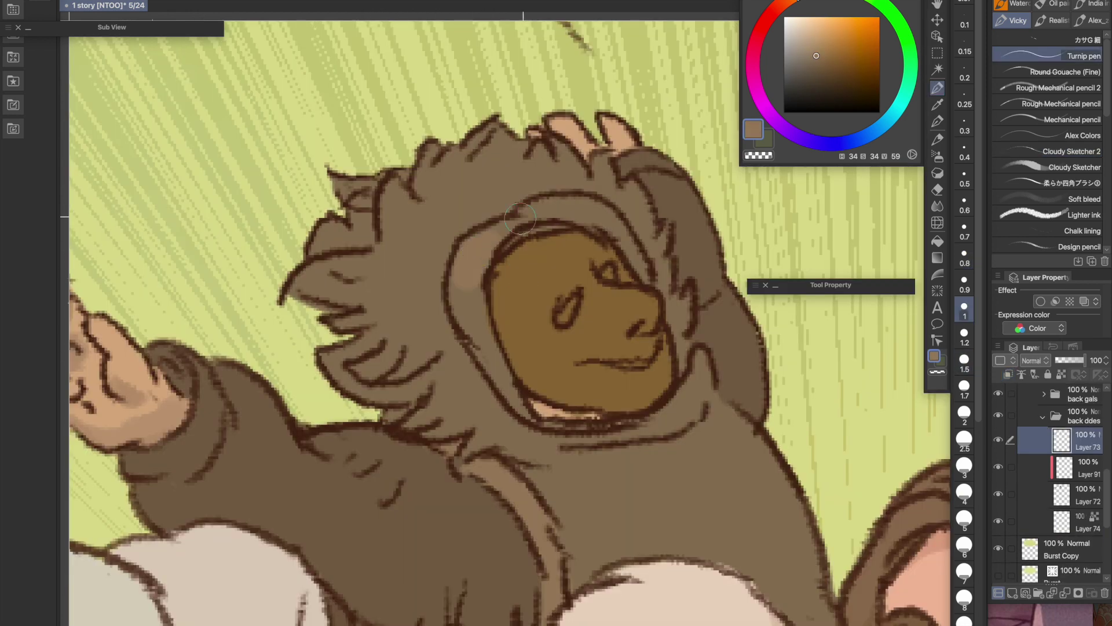
Step: Paint the lower hood trim of the furry figure in the back brown on Layer 73 with a smaller Turnip pen
{"action": "key", "text": "bracketleft"}
{"action": "key", "text": "bracketleft"}
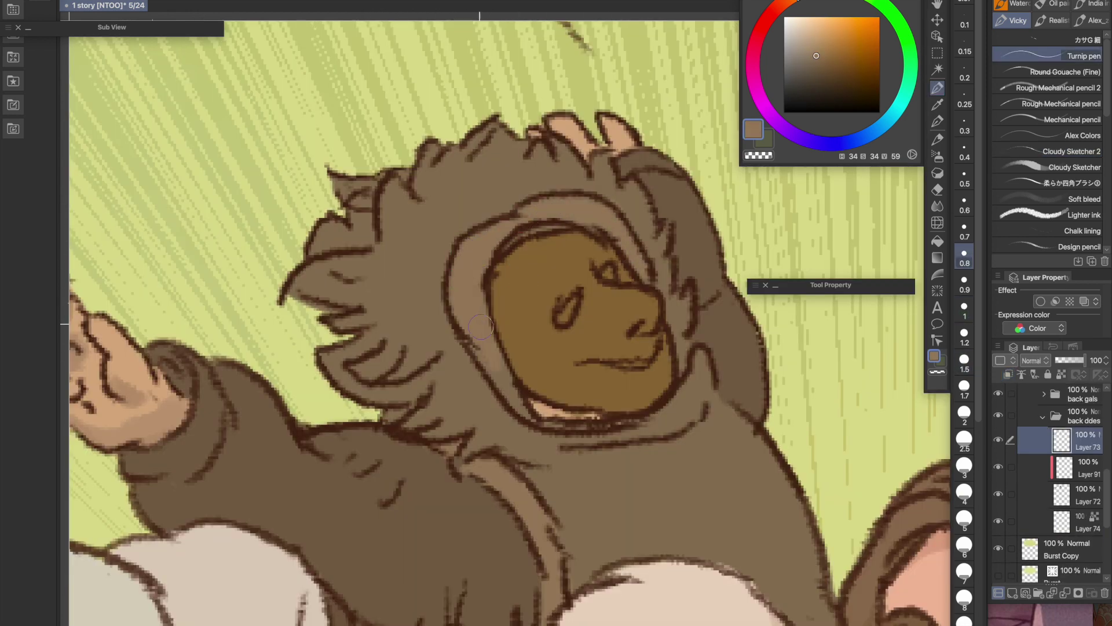
{"action": "key", "text": "bracketleft"}
{"action": "key", "text": "bracketleft"}
{"action": "mouse_move", "coordinate": [538, 424]}
{"action": "left_mouse_down"}
{"action": "mouse_move", "coordinate": [588, 423]}
{"action": "mouse_move", "coordinate": [693, 405]}
{"action": "mouse_move", "coordinate": [682, 343]}
{"action": "left_mouse_up"}
{"action": "mouse_move", "coordinate": [510, 397]}
{"action": "left_mouse_down"}
{"action": "mouse_move", "coordinate": [473, 317]}
{"action": "mouse_move", "coordinate": [492, 358]}
{"action": "left_mouse_up"}
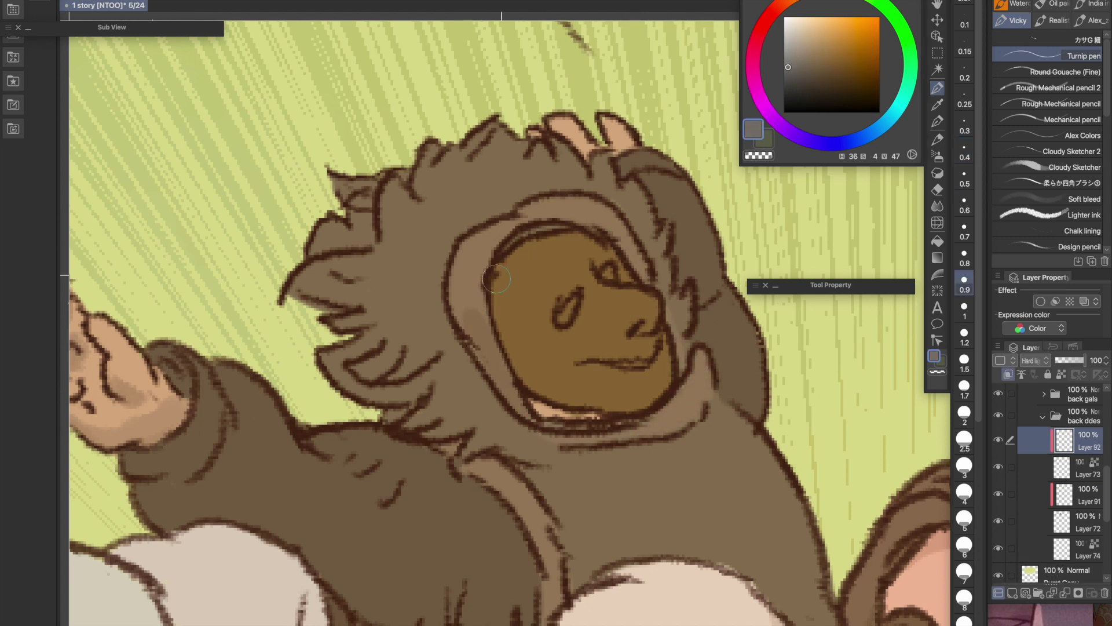
Step: Shade the furry figure's hood trim and shoulder strap on Layer 92 with the Turnip pen at size 0.9
{"action": "left_click", "coordinate": [789, 69]}
{"action": "left_click_drag", "start_coordinate": [567, 435], "coordinate": [700, 386]}
{"action": "left_click_drag", "start_coordinate": [553, 611], "coordinate": [540, 518]}
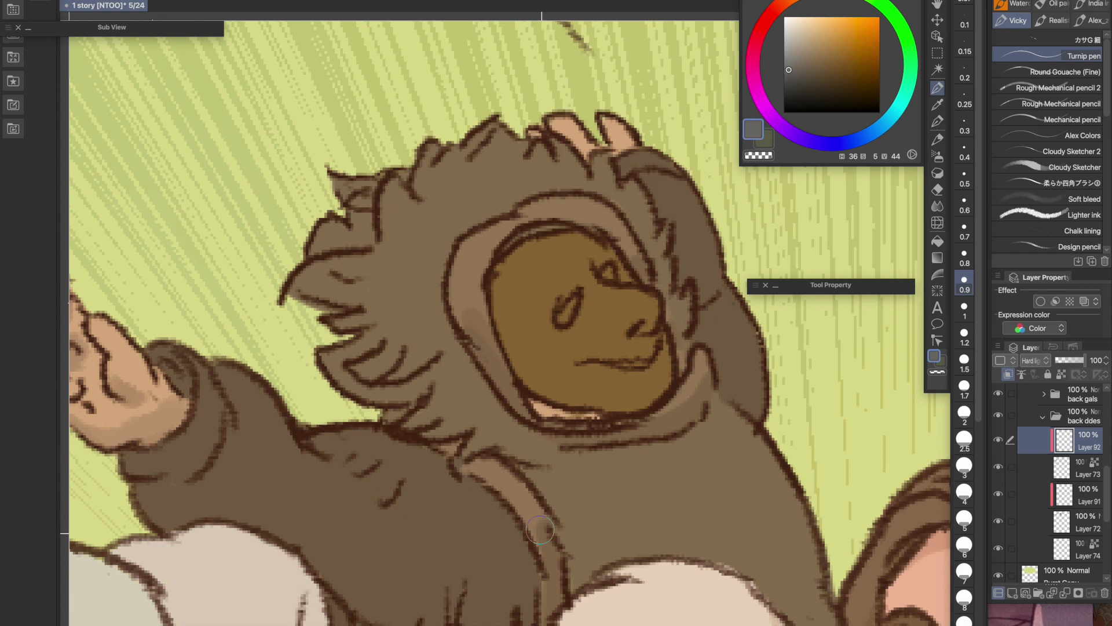
{"action": "left_click_drag", "start_coordinate": [467, 463], "coordinate": [490, 472]}
Step: Shade around the furry figure's eye and along its jaw with soft gray-browns, adjusting the Turnip pen size
{"action": "key", "text": "bracketright"}
{"action": "key", "text": "bracketright"}
{"action": "key", "text": "bracketright"}
{"action": "left_click_drag", "start_coordinate": [560, 318], "coordinate": [574, 300]}
{"action": "key", "text": "bracketleft"}
{"action": "key", "text": "bracketleft"}
{"action": "left_click", "coordinate": [790, 70]}
{"action": "left_click", "coordinate": [788, 68]}
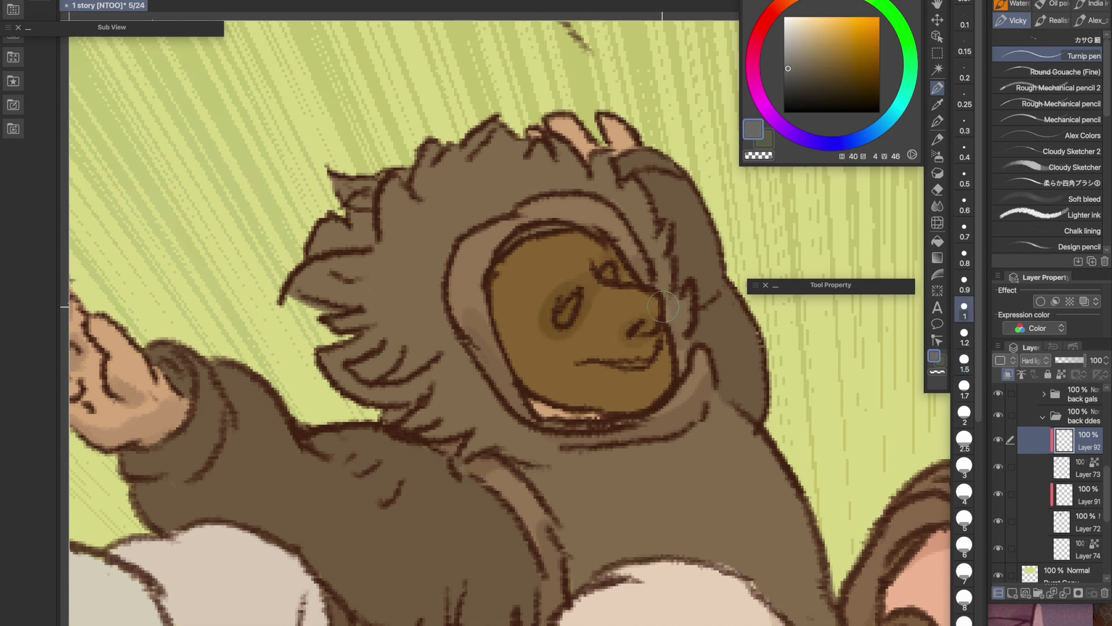
{"action": "left_click_drag", "start_coordinate": [524, 396], "coordinate": [671, 359]}
Step: Darken the furry figure's eye with a deeper gray-brown and the Turnip pen reduced to size 0.3
{"action": "key", "text": "bracketleft"}
{"action": "key", "text": "bracketleft"}
{"action": "key", "text": "bracketleft"}
{"action": "key", "text": "bracketleft"}
{"action": "key", "text": "bracketleft"}
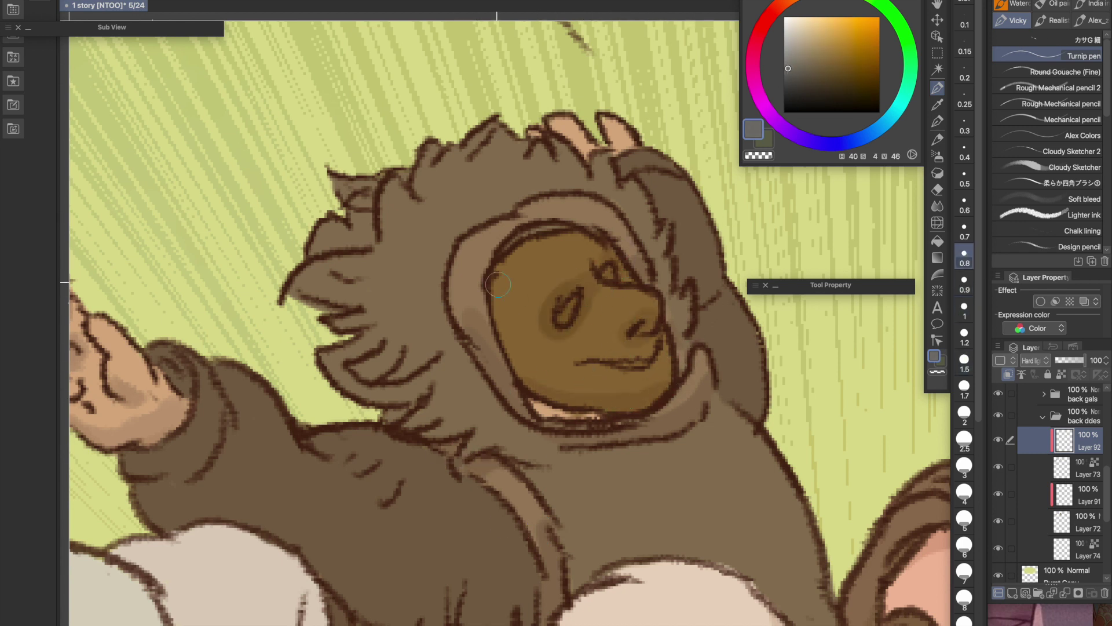
{"action": "left_click", "coordinate": [789, 75]}
{"action": "key", "text": "bracketleft"}
{"action": "key", "text": "bracketleft"}
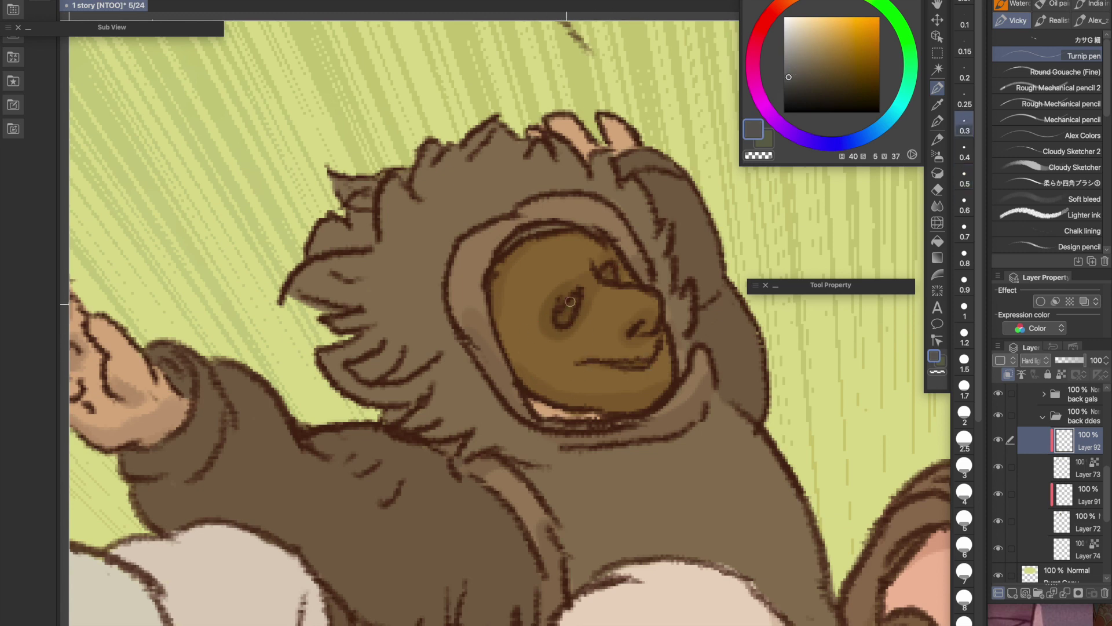
Step: Enlarge the Turnip pen and darken the face opening in the airborne hooded figure's fur hood with a deep gray-brown on Layer 92
{"action": "key", "text": "bracketright"}
{"action": "key", "text": "bracketright"}
{"action": "key", "text": "bracketright"}
{"action": "key", "text": "bracketright"}
{"action": "key", "text": "bracketright"}
{"action": "key", "text": "bracketright"}
{"action": "key", "text": "bracketright"}
{"action": "key", "text": "bracketright"}
{"action": "key", "text": "bracketright"}
{"action": "left_click", "coordinate": [788, 67]}
{"action": "left_click", "coordinate": [790, 68]}
{"action": "scroll", "coordinate": [623, 231], "scroll_direction": "down", "scroll_amount": 4}
{"action": "key", "text": "bracketright"}
{"action": "key", "text": "bracketright"}
{"action": "mouse_move", "coordinate": [198, 318]}
{"action": "left_mouse_down"}
{"action": "mouse_move", "coordinate": [194, 341]}
{"action": "mouse_move", "coordinate": [230, 354]}
{"action": "mouse_move", "coordinate": [210, 317]}
{"action": "left_mouse_up"}
{"action": "key", "text": "bracketleft"}
{"action": "key", "text": "bracketleft"}
{"action": "key", "text": "bracketleft"}
{"action": "key", "text": "bracketleft"}
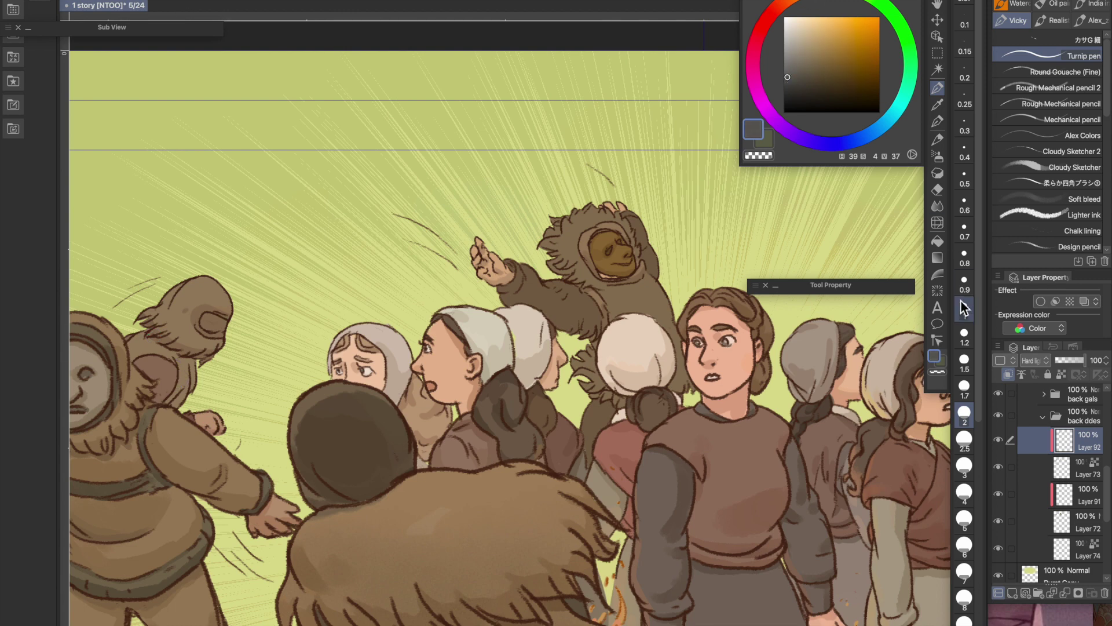
{"action": "left_click", "coordinate": [210, 325], "text": "alt"}
{"action": "left_click_drag", "start_coordinate": [209, 324], "coordinate": [215, 324]}
Step: Shade the fur coat of the airborne hooded figure behind the masked man on Layer 91 with gray-browns and the Turnip pen at size 0.9
{"action": "left_click", "coordinate": [1075, 495]}
{"action": "left_click", "coordinate": [790, 69]}
{"action": "left_click_drag", "start_coordinate": [142, 340], "coordinate": [193, 363]}
{"action": "key", "text": "bracketleft"}
{"action": "left_click", "coordinate": [788, 73]}
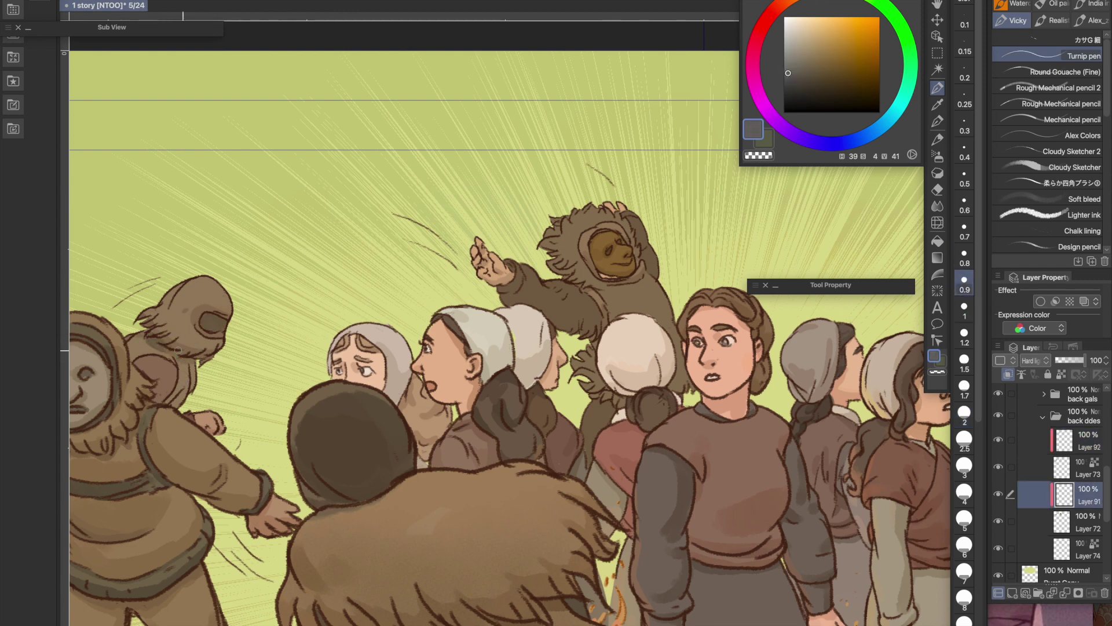
Step: Shade the same airborne figure's trailing boot on Layer 92 with a muted gray and clean up the shading with a size 1.5 eraser
{"action": "left_click", "coordinate": [1075, 440]}
{"action": "key", "text": "bracketright"}
{"action": "key", "text": "bracketright"}
{"action": "key", "text": "bracketright"}
{"action": "left_click", "coordinate": [145, 399], "text": "alt"}
{"action": "left_click_drag", "start_coordinate": [145, 399], "coordinate": [381, 287]}
{"action": "left_click", "coordinate": [787, 71]}
{"action": "mouse_move", "coordinate": [280, 553]}
{"action": "left_mouse_down"}
{"action": "mouse_move", "coordinate": [259, 565]}
{"action": "mouse_move", "coordinate": [268, 571]}
{"action": "left_mouse_up"}
{"action": "key", "text": "e"}
{"action": "left_click", "coordinate": [964, 363]}
{"action": "key", "text": "p"}
Step: Shade the coat of the furry figure with the raised arm on Layer 91 using a sampled gray and the Turnip pen at size 3
{"action": "left_click", "coordinate": [1075, 494]}
{"action": "left_click_drag", "start_coordinate": [903, 233], "coordinate": [510, 273]}
{"action": "left_click", "coordinate": [510, 272], "text": "alt"}
{"action": "key", "text": "bracketright"}
{"action": "key", "text": "bracketright"}
{"action": "key", "text": "bracketright"}
{"action": "key", "text": "bracketright"}
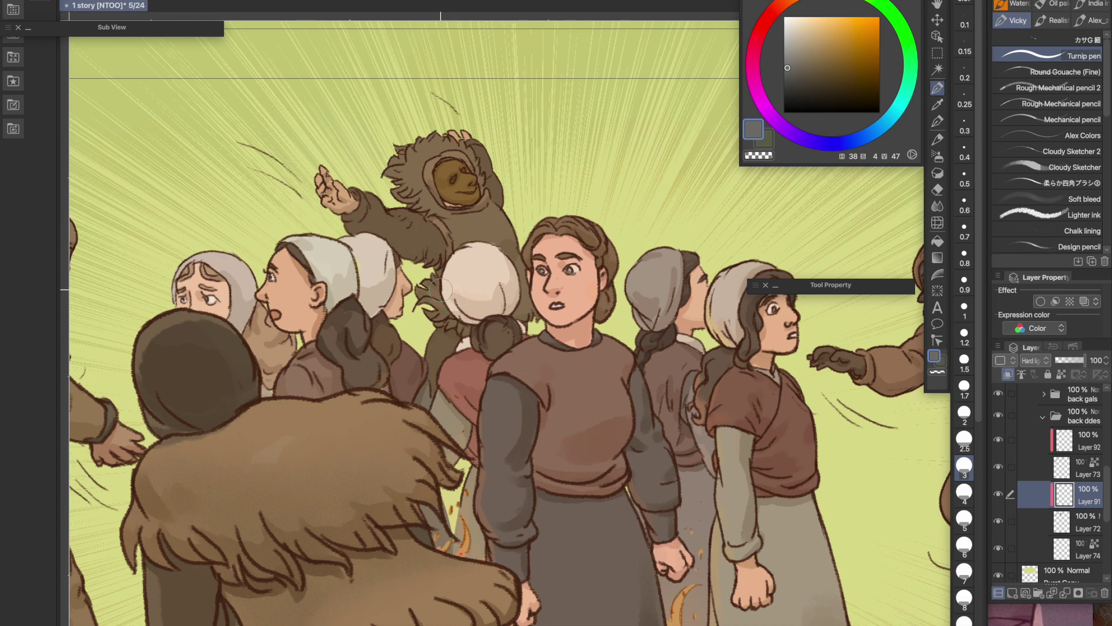
Step: Darken the coat just below the raised-arm figure's hood with a sampled deeper gray and the Turnip pen at size 0.8
{"action": "key", "text": "bracketleft"}
{"action": "key", "text": "bracketleft"}
{"action": "key", "text": "bracketleft"}
{"action": "key", "text": "bracketleft"}
{"action": "key", "text": "bracketleft"}
{"action": "key", "text": "bracketleft"}
{"action": "key", "text": "bracketleft"}
{"action": "key", "text": "bracketleft"}
{"action": "left_click", "coordinate": [454, 210], "text": "alt"}
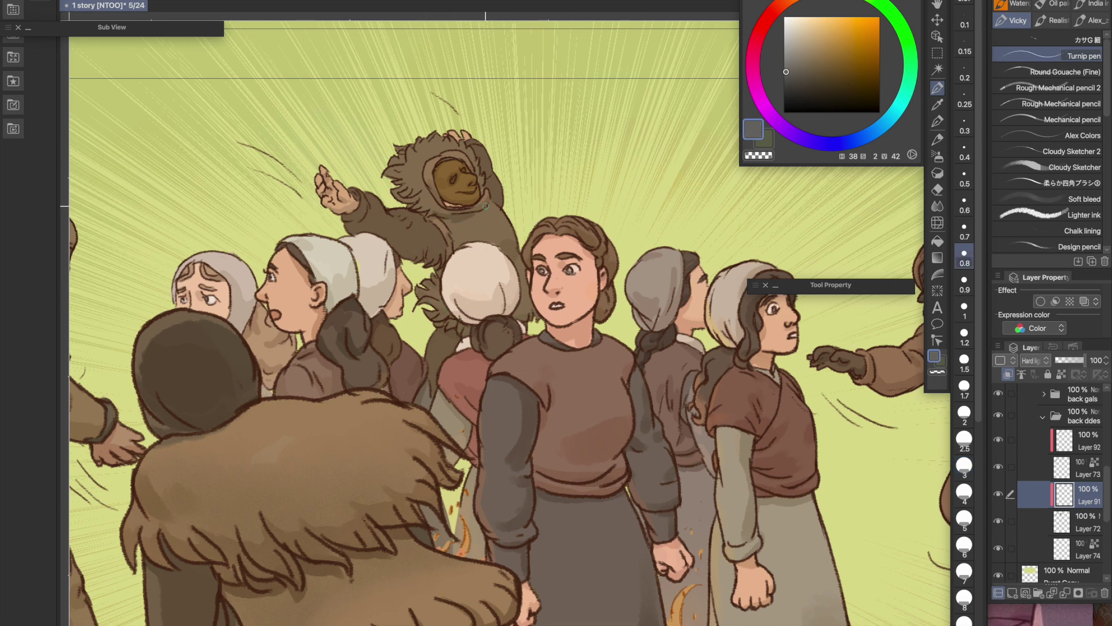
Step: Shade the raised-arm figure's coat folds and outer hood fur with sampled grays, enlarging and reducing the Turnip pen
{"action": "left_click", "coordinate": [447, 266], "text": "alt"}
{"action": "key", "text": "bracketright"}
{"action": "key", "text": "bracketright"}
{"action": "key", "text": "bracketright"}
{"action": "left_click", "coordinate": [392, 192], "text": "alt"}
{"action": "key", "text": "bracketleft"}
{"action": "key", "text": "bracketleft"}
{"action": "key", "text": "bracketleft"}
{"action": "key", "text": "bracketleft"}
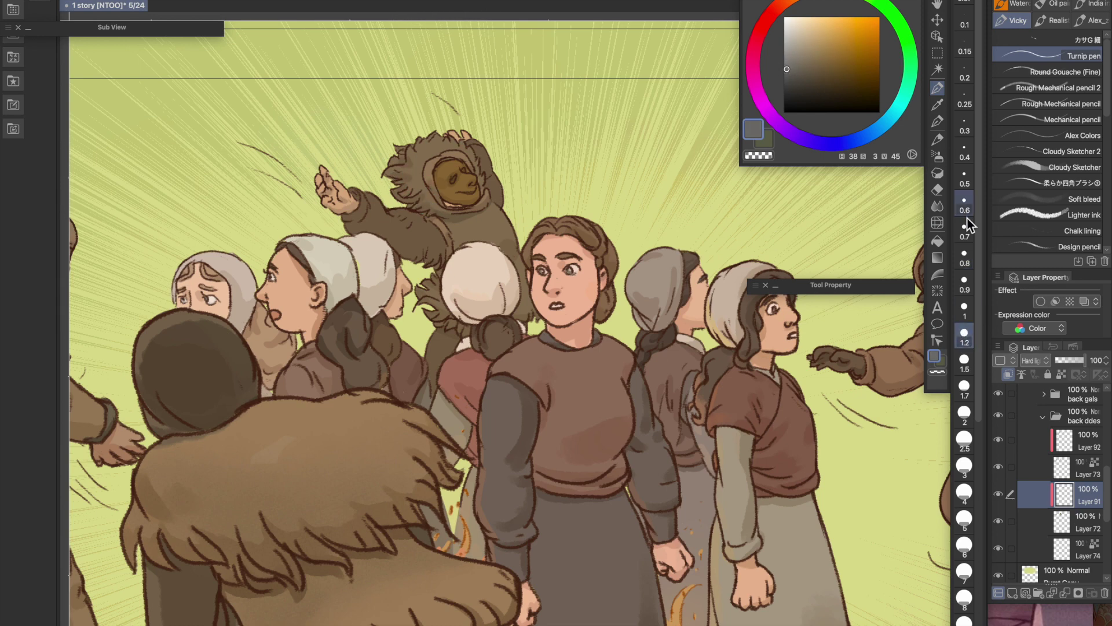
Step: Shade the raised-arm figure's outstretched sleeve with sampled gray-browns, using the Turnip pen at sizes 1.2 and 2
{"action": "left_click", "coordinate": [420, 236], "text": "alt"}
{"action": "left_click", "coordinate": [359, 223], "text": "alt"}
{"action": "key", "text": "bracketright"}
{"action": "key", "text": "bracketright"}
{"action": "key", "text": "bracketright"}
{"action": "key", "text": "bracketright"}
{"action": "left_click", "coordinate": [354, 223], "text": "alt"}
{"action": "left_click", "coordinate": [353, 220], "text": "alt"}
{"action": "left_click", "coordinate": [355, 224], "text": "alt"}
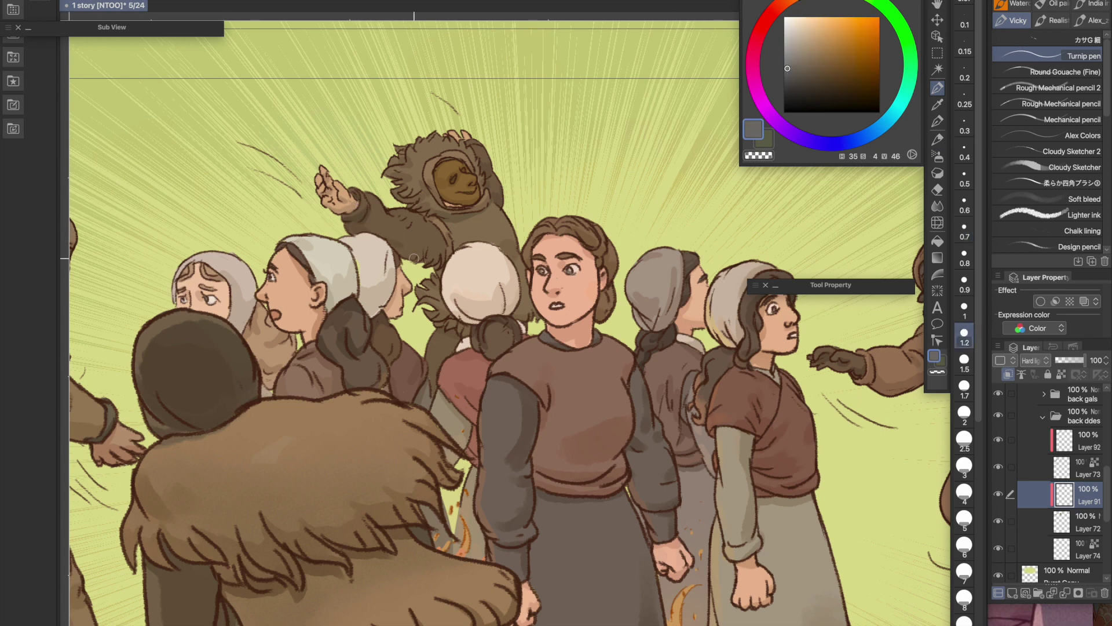
{"action": "key", "text": "bracketright"}
{"action": "key", "text": "bracketright"}
{"action": "key", "text": "bracketright"}
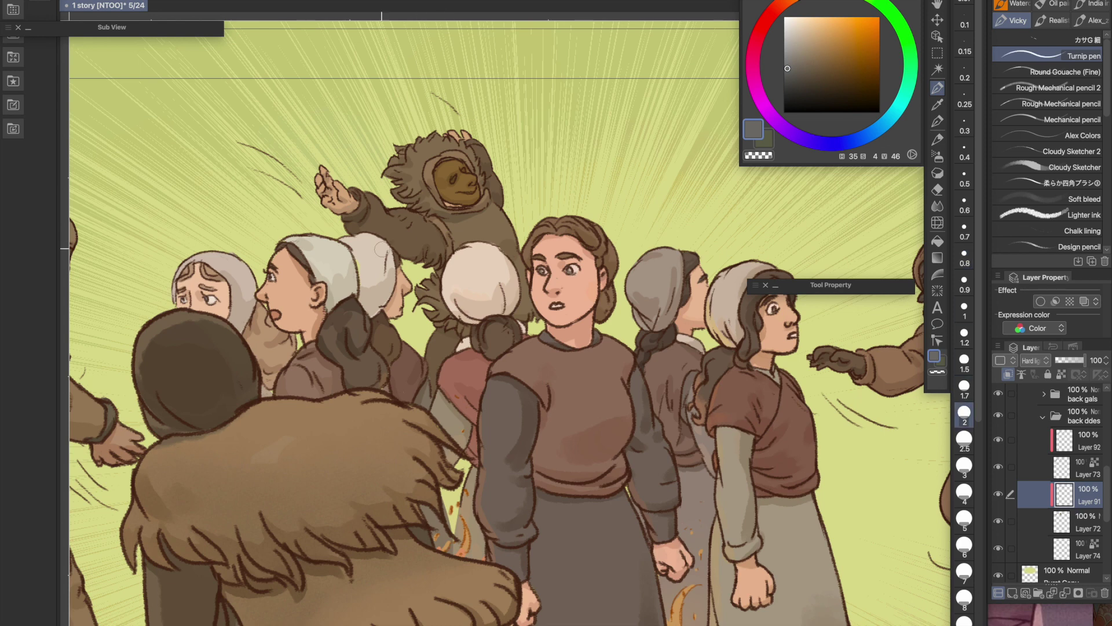
Step: Shade the raised-arm figure's lower coat and fur fringe with gray-browns, using the Turnip pen at sizes 0.8 and 1.2
{"action": "key", "text": "bracketleft"}
{"action": "key", "text": "bracketleft"}
{"action": "key", "text": "bracketleft"}
{"action": "key", "text": "bracketleft"}
{"action": "key", "text": "bracketleft"}
{"action": "key", "text": "bracketleft"}
{"action": "left_click", "coordinate": [428, 213], "text": "alt"}
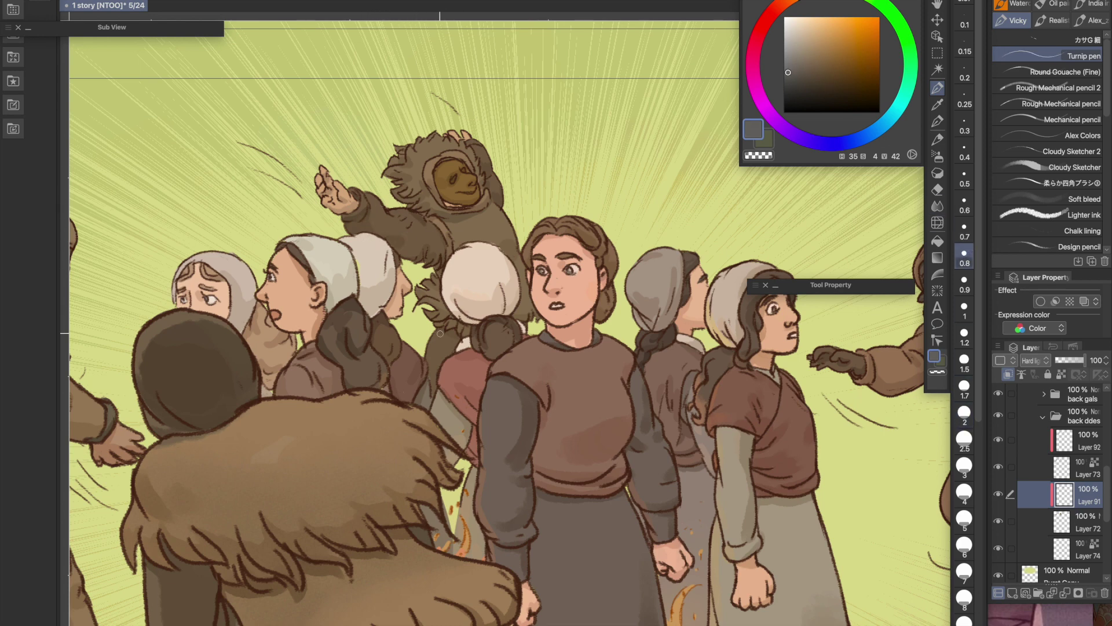
{"action": "key", "text": "bracketright"}
{"action": "key", "text": "bracketright"}
{"action": "left_click", "coordinate": [790, 70]}
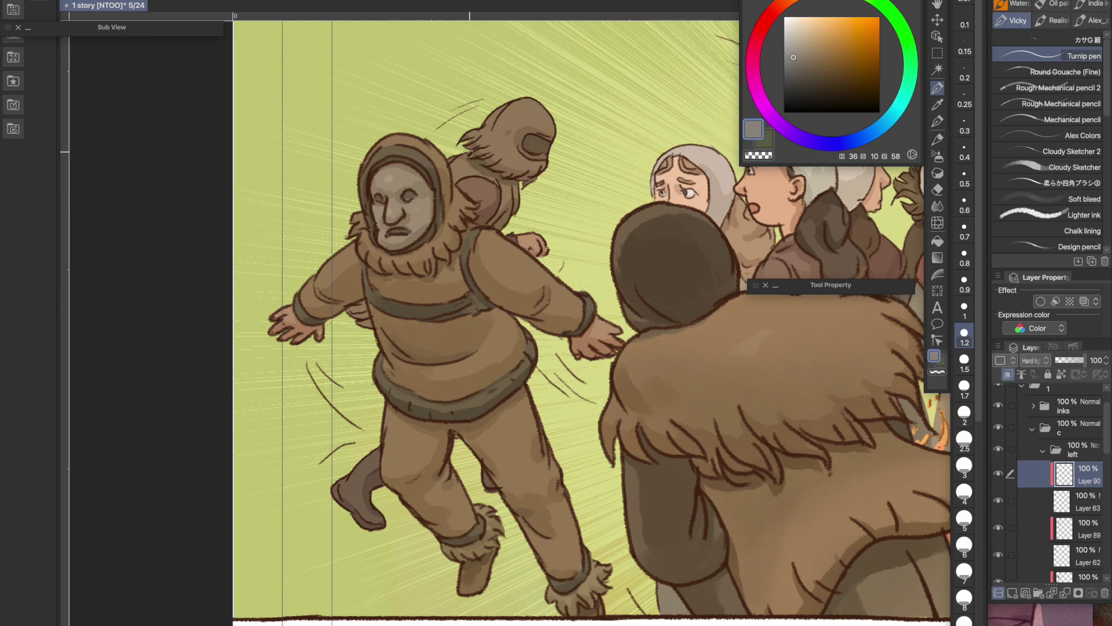
Step: Shade the masked man's sleeve near the elbow on Layer 88 with a sampled gray-brown and the Turnip pen at size 1.2
{"action": "left_click", "coordinate": [536, 308], "text": "ctrl+shift"}
{"action": "left_click", "coordinate": [536, 309], "text": "alt"}
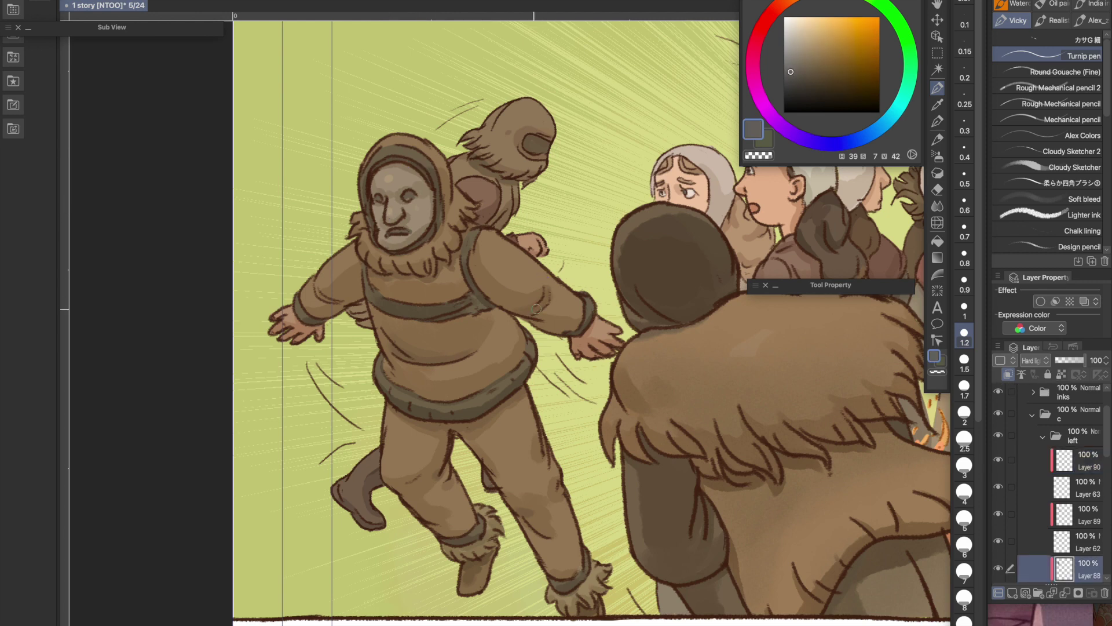